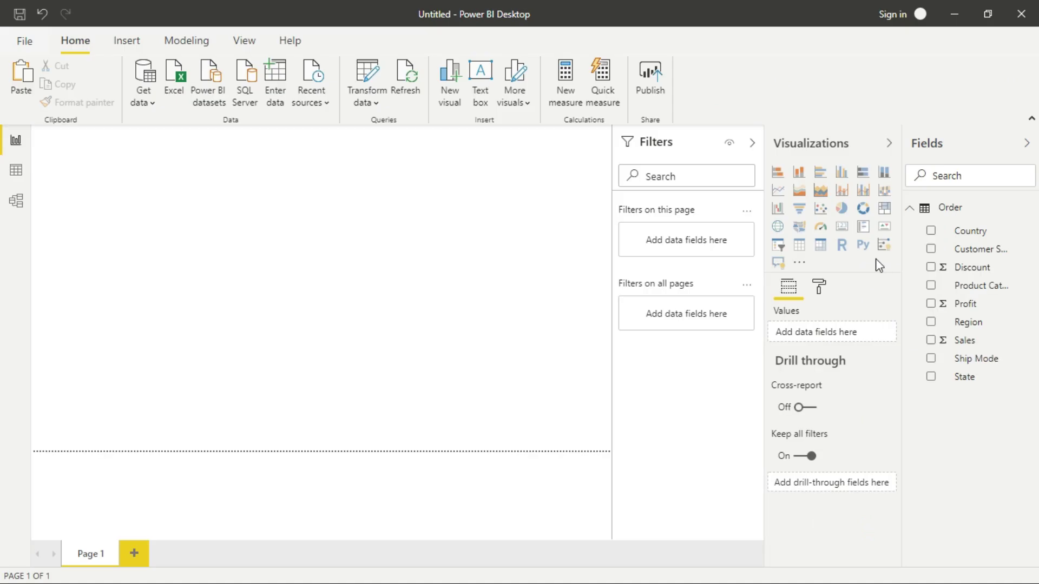
# Add a table listing Region with summed Sales, then bring up its formatting options
pyautogui.click(800, 248)
pyautogui.moveTo(138, 196); pyautogui.dragTo(150, 212)
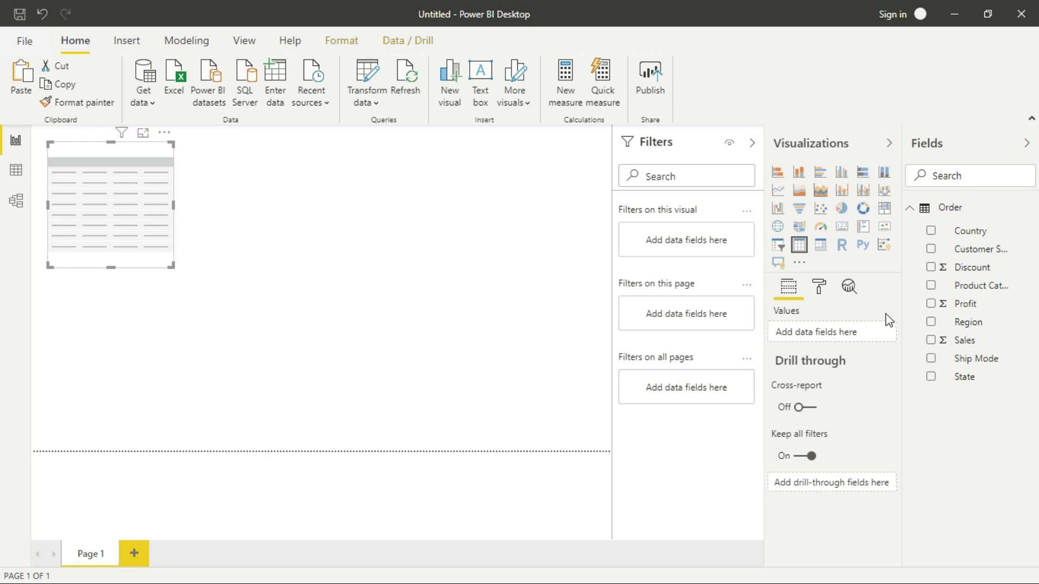
pyautogui.click(931, 322)
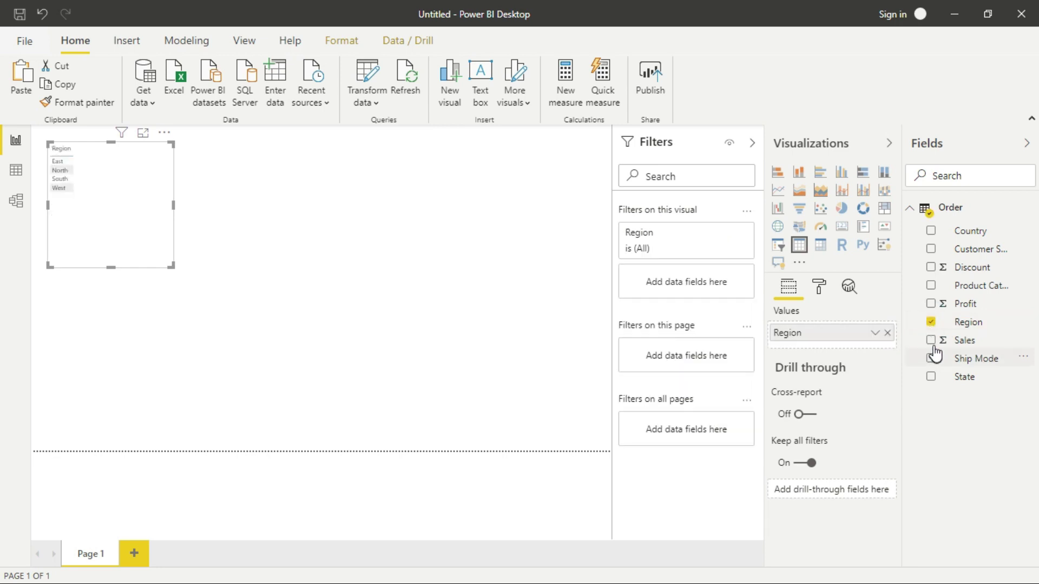
pyautogui.click(931, 340)
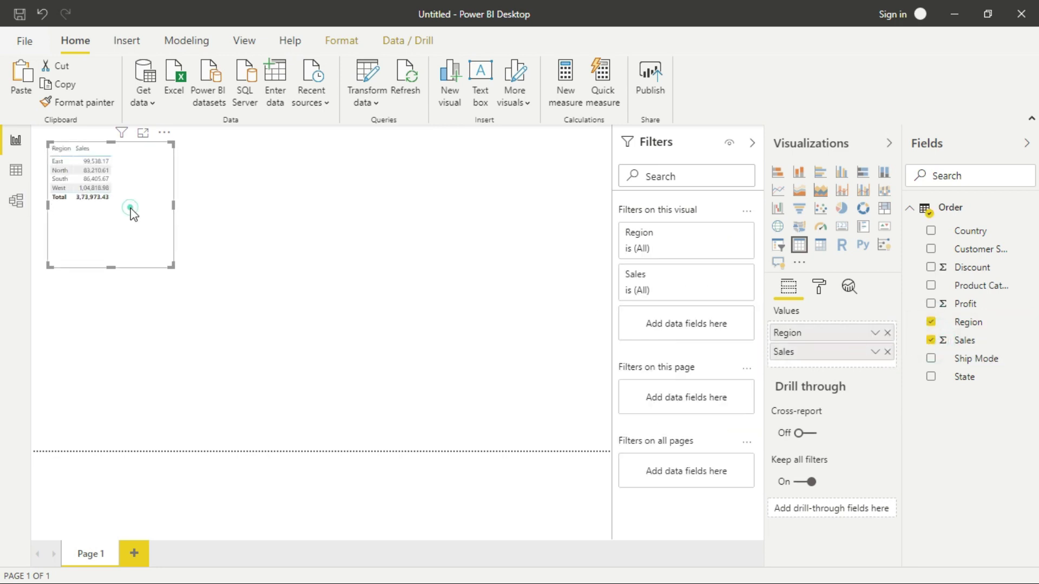
pyautogui.click(819, 287)
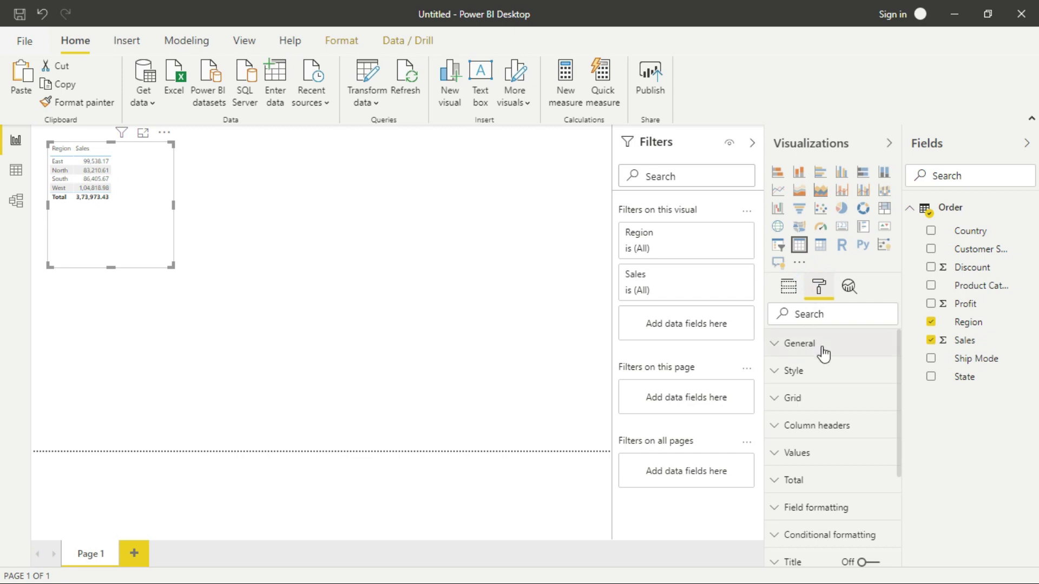
# Set the table's value text size to 22
pyautogui.click(817, 450)
pyautogui.moveTo(898, 375); pyautogui.dragTo(898, 498)
pyautogui.doubleClick(789, 464)
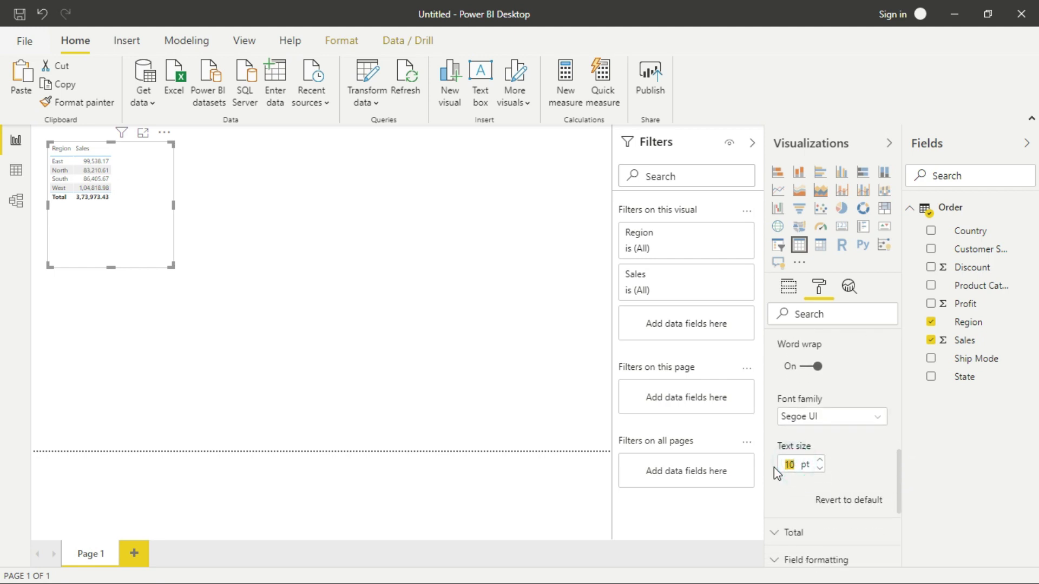
pyautogui.write('22')
pyautogui.scroll(1, 844, 466)
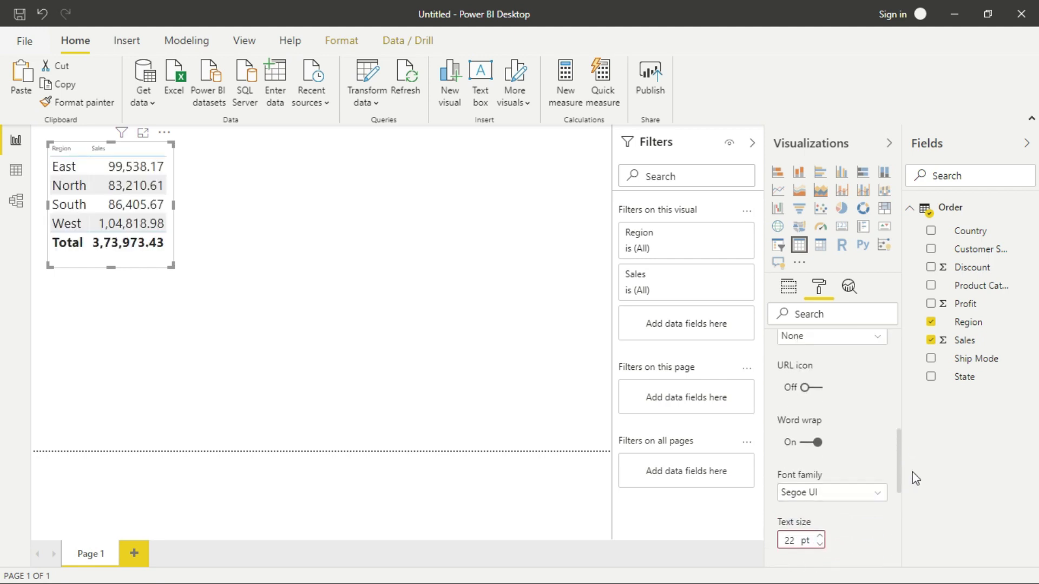
pyautogui.moveTo(901, 469); pyautogui.dragTo(901, 400)
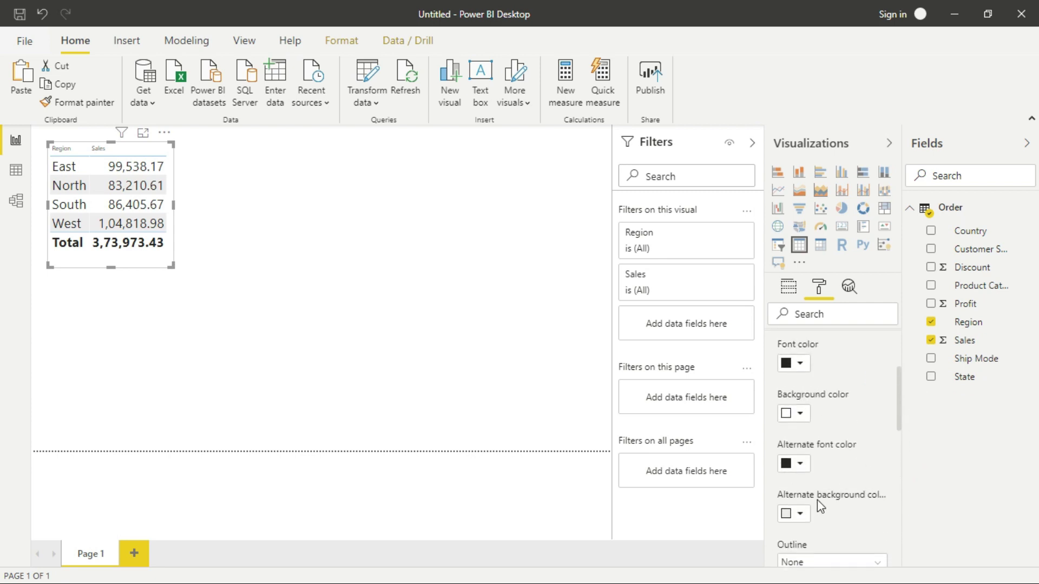
# Shade alternate rows yellow and enlarge the table to fit the bigger text
pyautogui.click(802, 517)
pyautogui.click(877, 464)
pyautogui.click(219, 294)
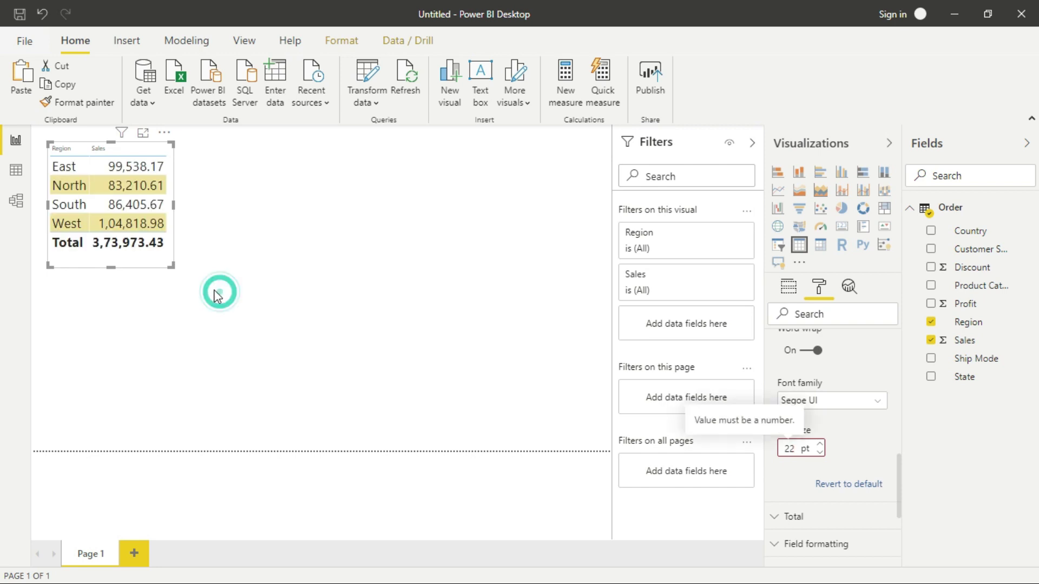
pyautogui.click(180, 277)
pyautogui.click(174, 267)
pyautogui.moveTo(172, 266); pyautogui.dragTo(216, 276)
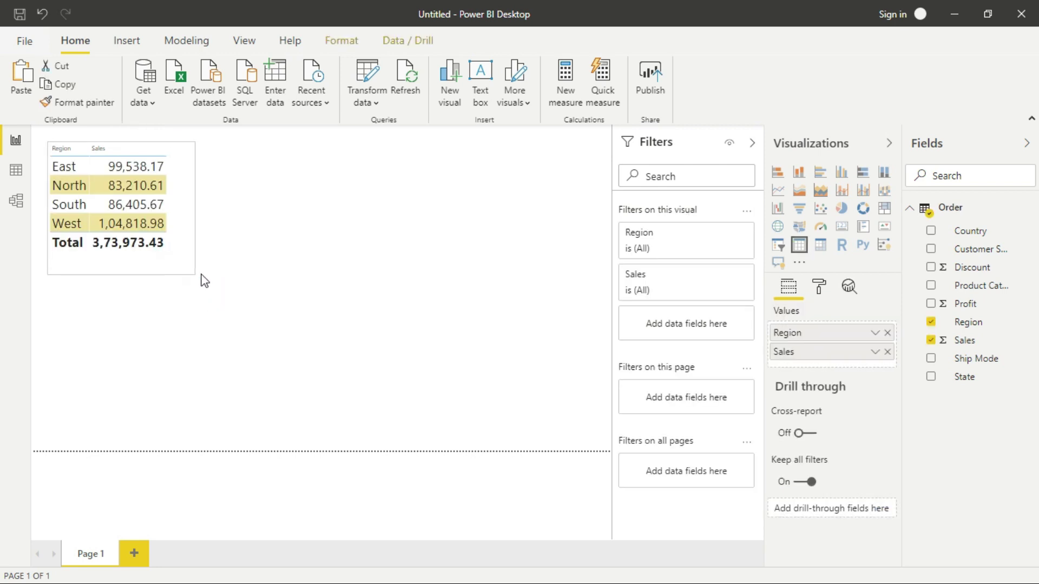
# Add Customer Segment as a third column, reviewing the split rows in Focus mode
pyautogui.click(198, 135)
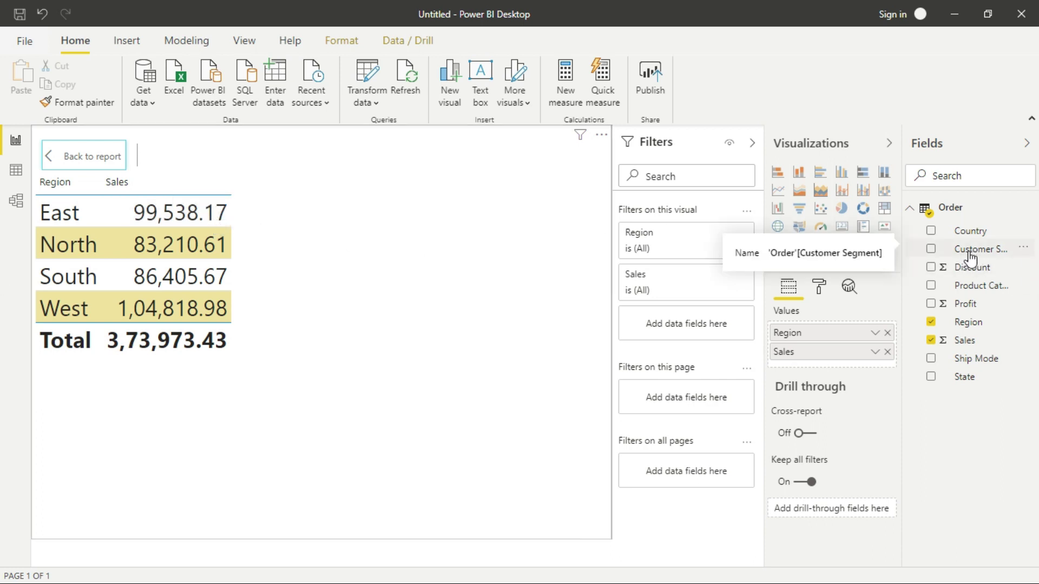
pyautogui.click(933, 249)
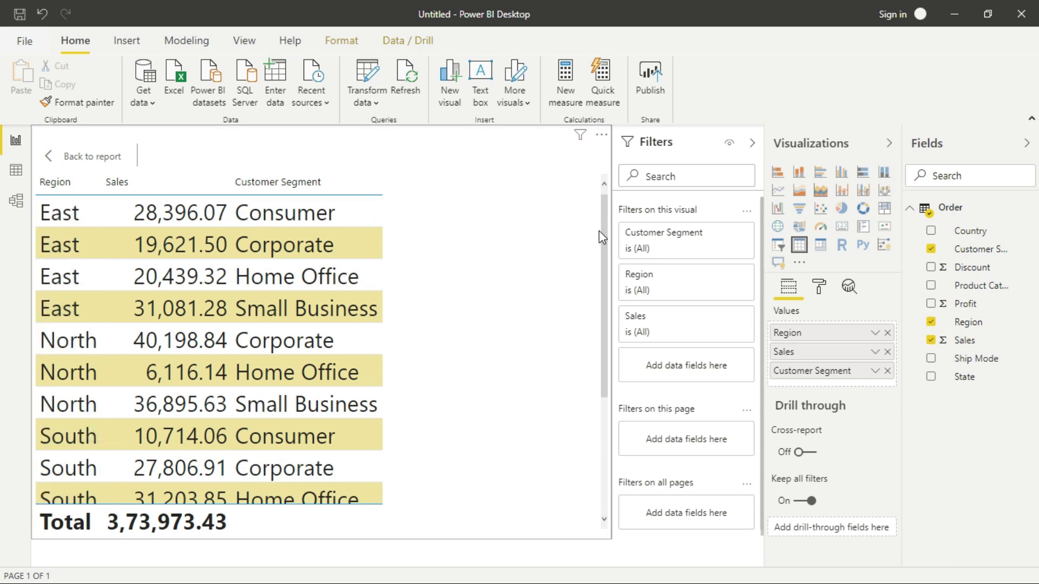
pyautogui.moveTo(605, 242); pyautogui.dragTo(594, 365)
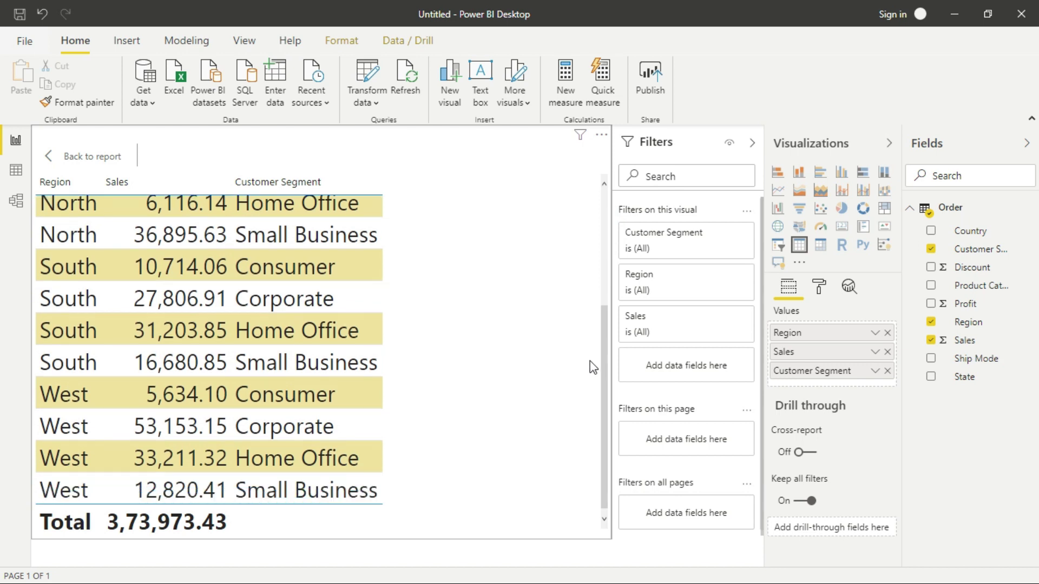
pyautogui.scroll(3, 593, 266)
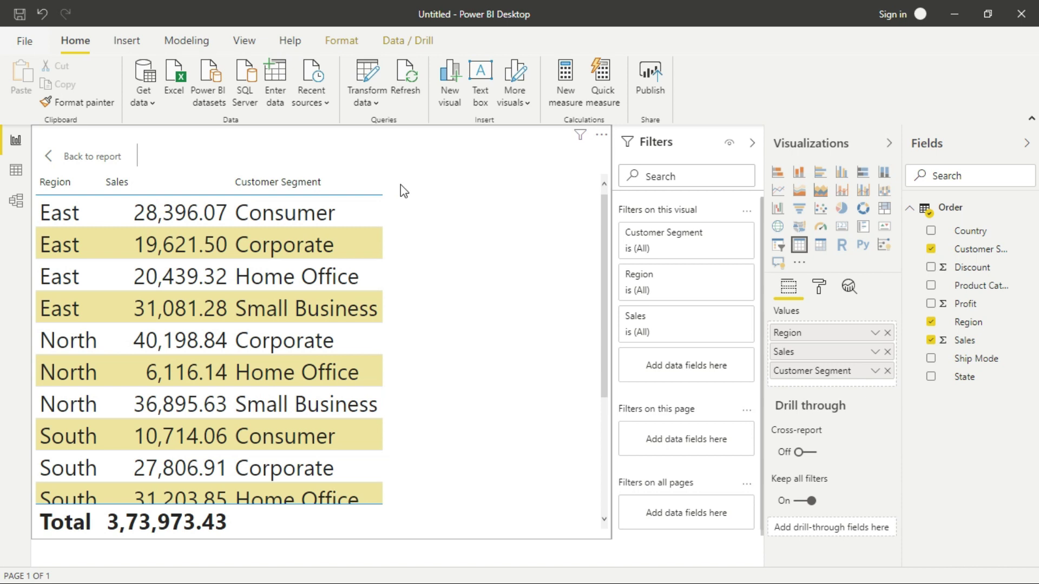
pyautogui.click(63, 156)
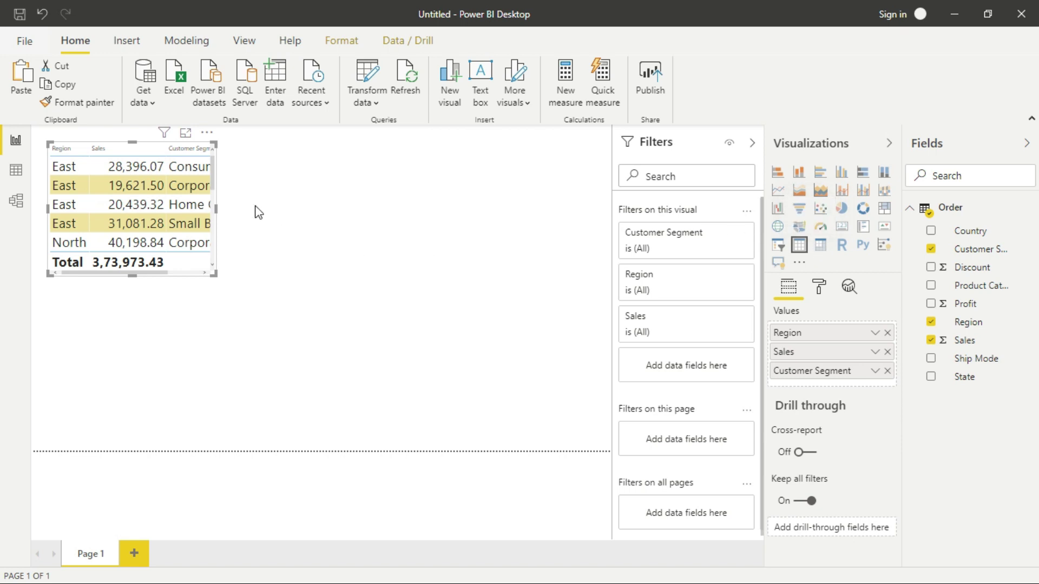
# Sort the table by Sales descending and place an enlarged copy to its right
pyautogui.click(154, 148)
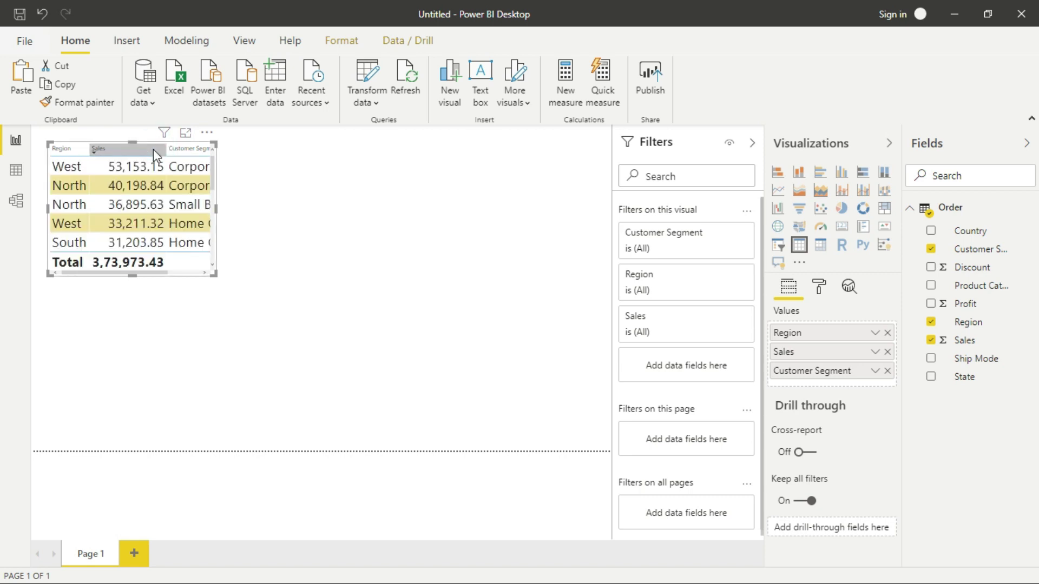
pyautogui.moveTo(154, 148); pyautogui.dragTo(158, 153)
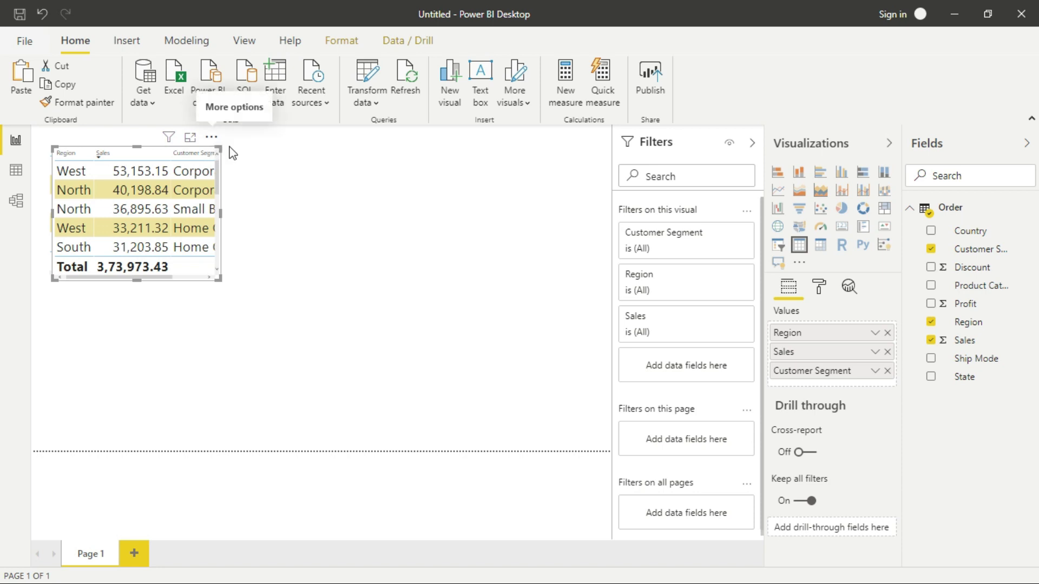
pyautogui.click(212, 137)
pyautogui.moveTo(228, 148)
pyautogui.mouseDown()
pyautogui.moveTo(392, 138)
pyautogui.moveTo(384, 135)
pyautogui.mouseUp()
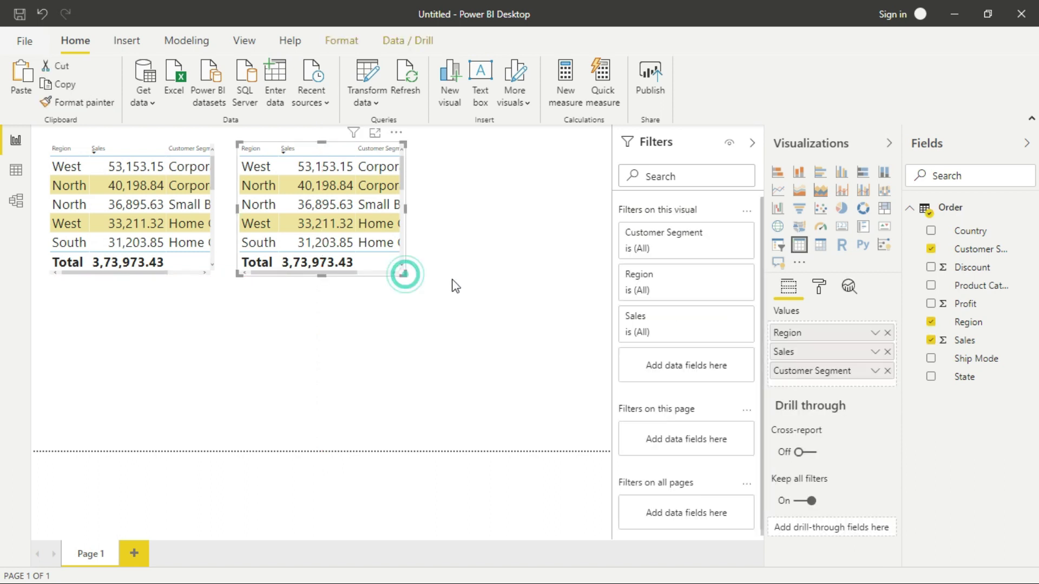
pyautogui.moveTo(403, 273); pyautogui.dragTo(502, 299)
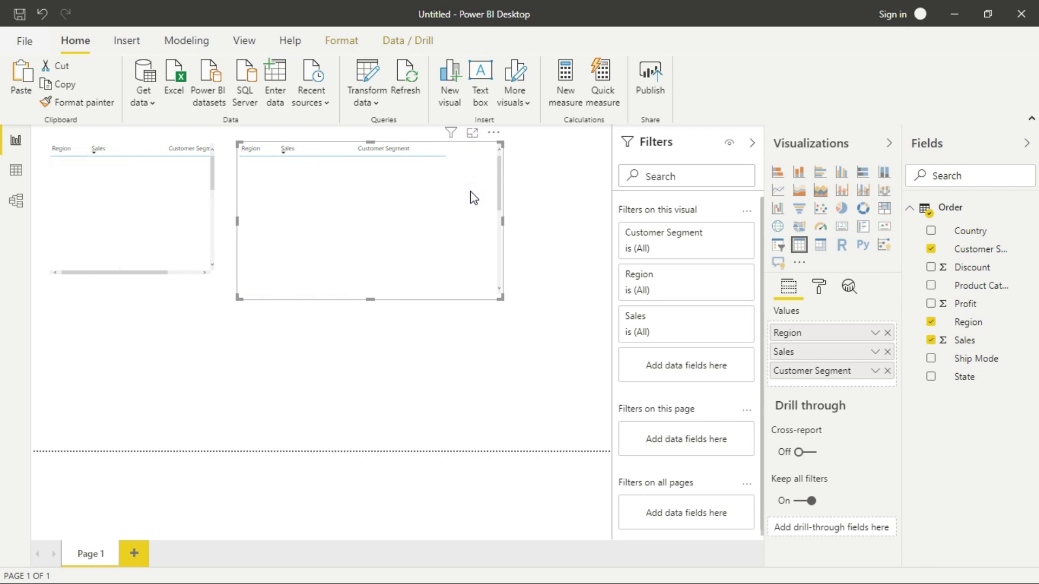
# Convert the copy into a Region-by-Customer Segment matrix, widened to show every segment column
pyautogui.click(821, 246)
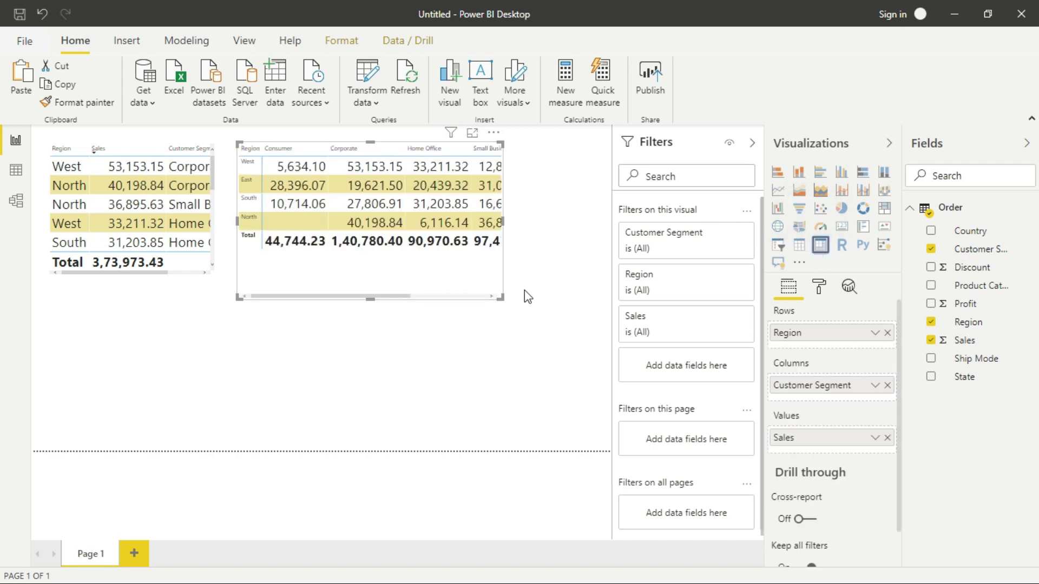
pyautogui.moveTo(501, 297)
pyautogui.mouseDown()
pyautogui.moveTo(543, 271)
pyautogui.moveTo(611, 261)
pyautogui.mouseUp()
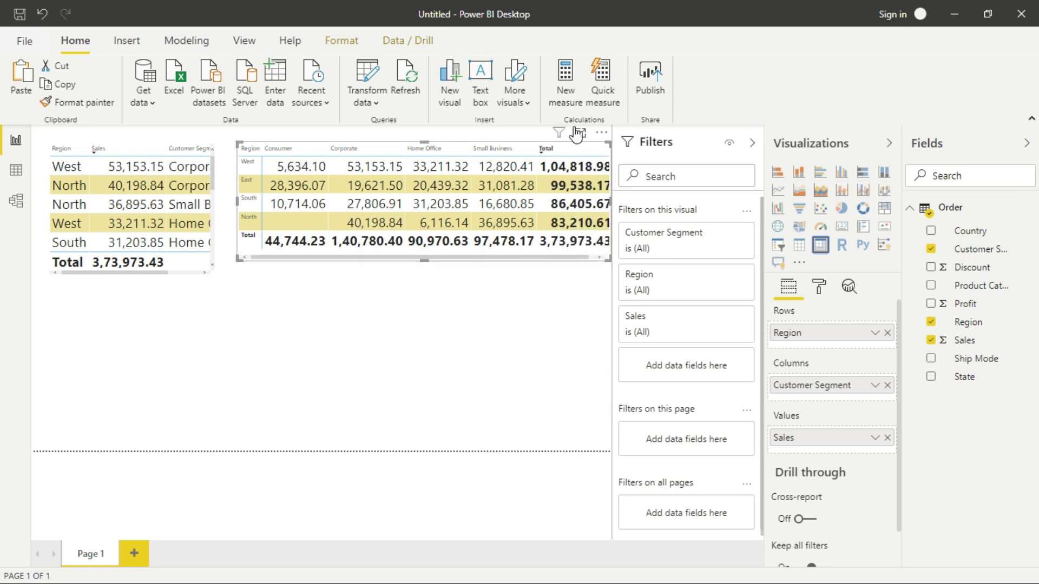
pyautogui.click(580, 133)
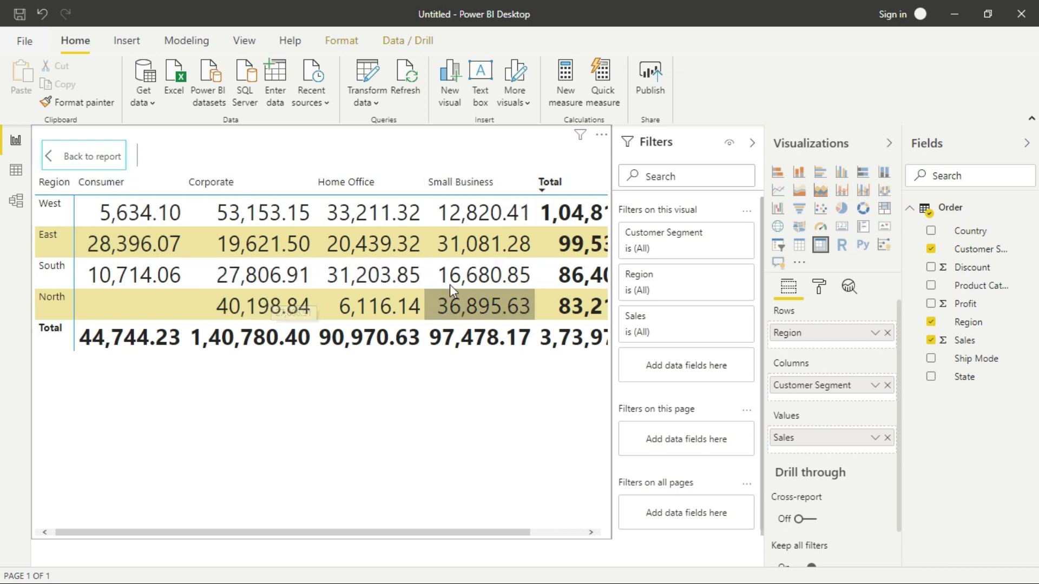
pyautogui.click(49, 156)
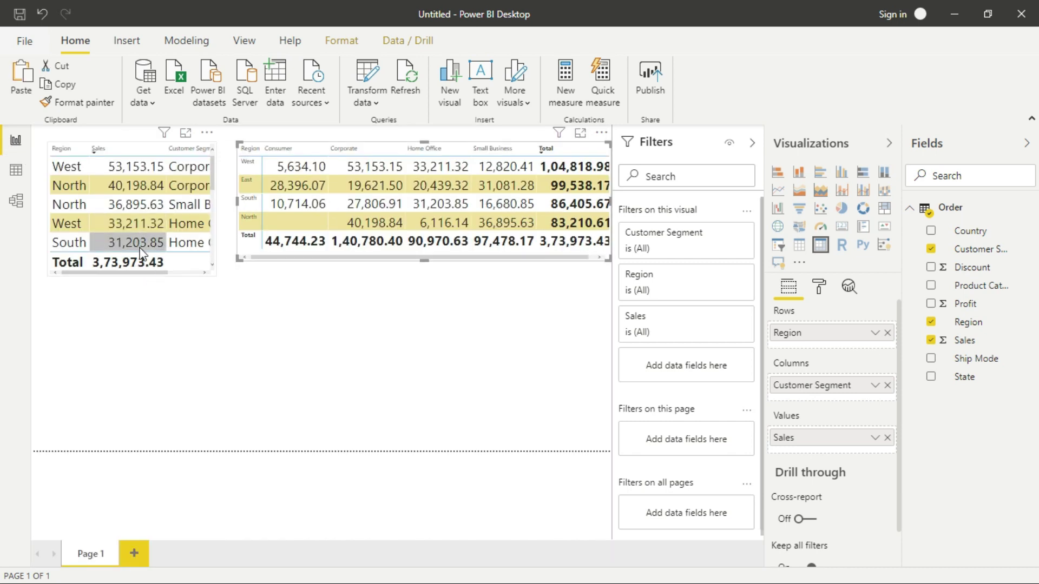
pyautogui.moveTo(130, 242)
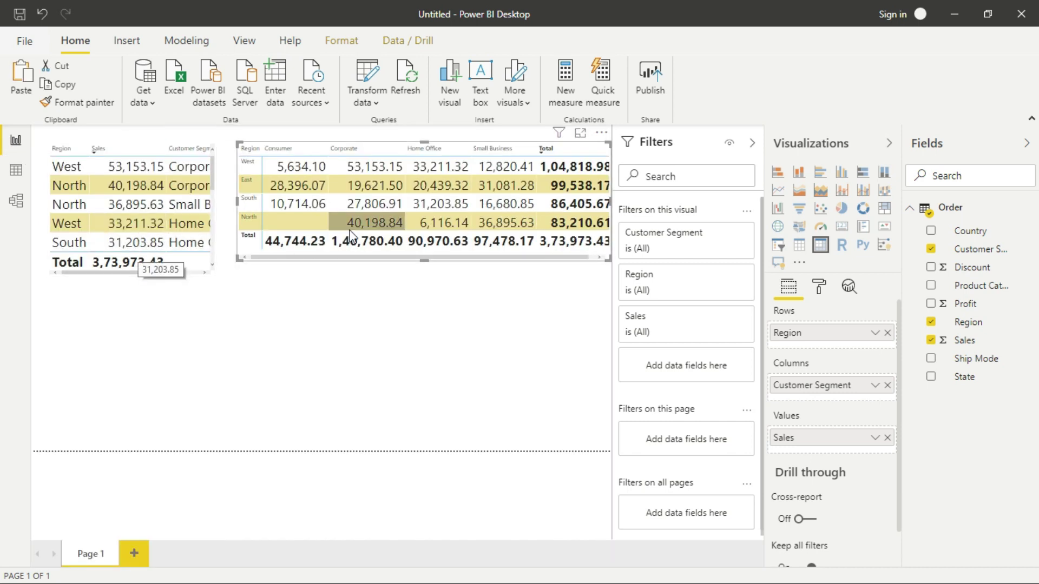
# Rename the first report page to 'Table vs Matrix'
pyautogui.doubleClick(96, 555)
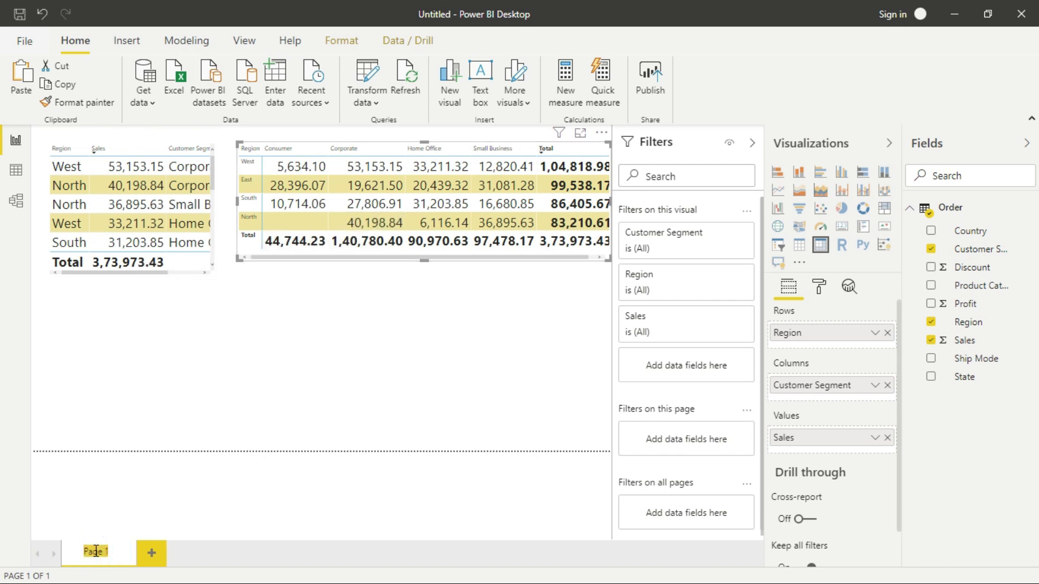
pyautogui.write('Table')
pyautogui.write('vs Matrix')
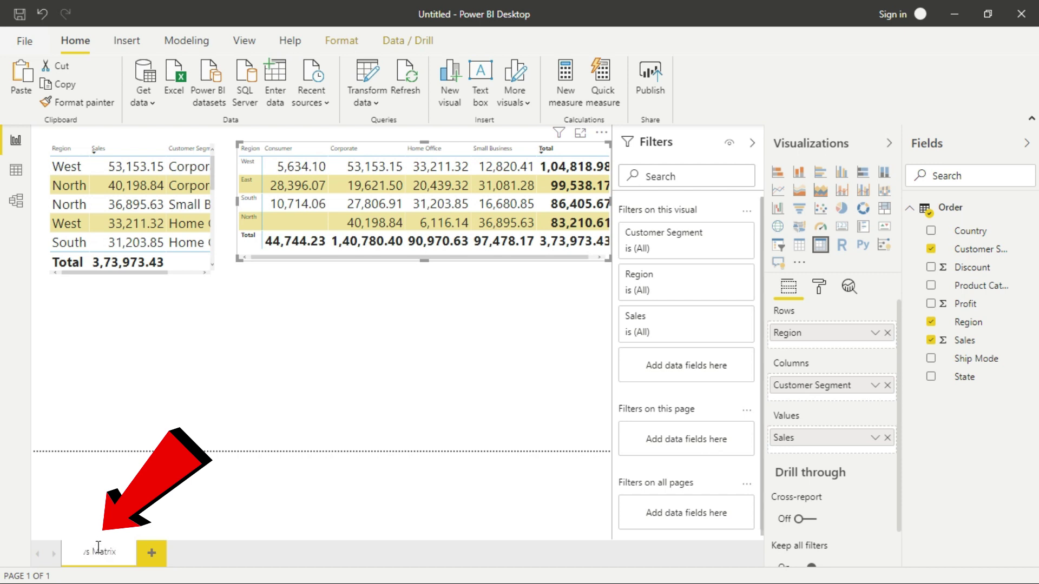
pyautogui.click(251, 362)
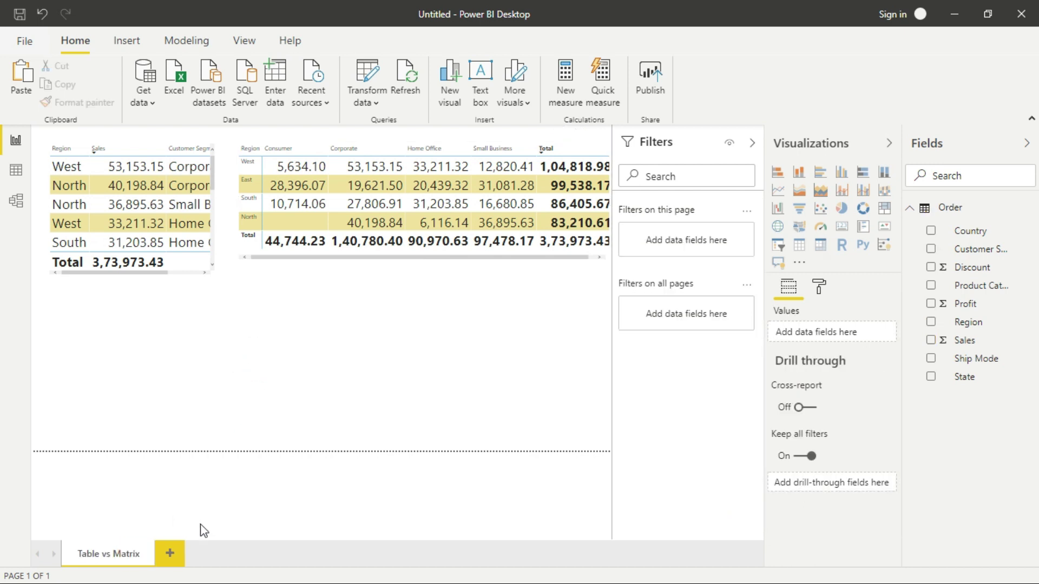
# Add a new report page named 'Map vs Filled Map'
pyautogui.click(169, 553)
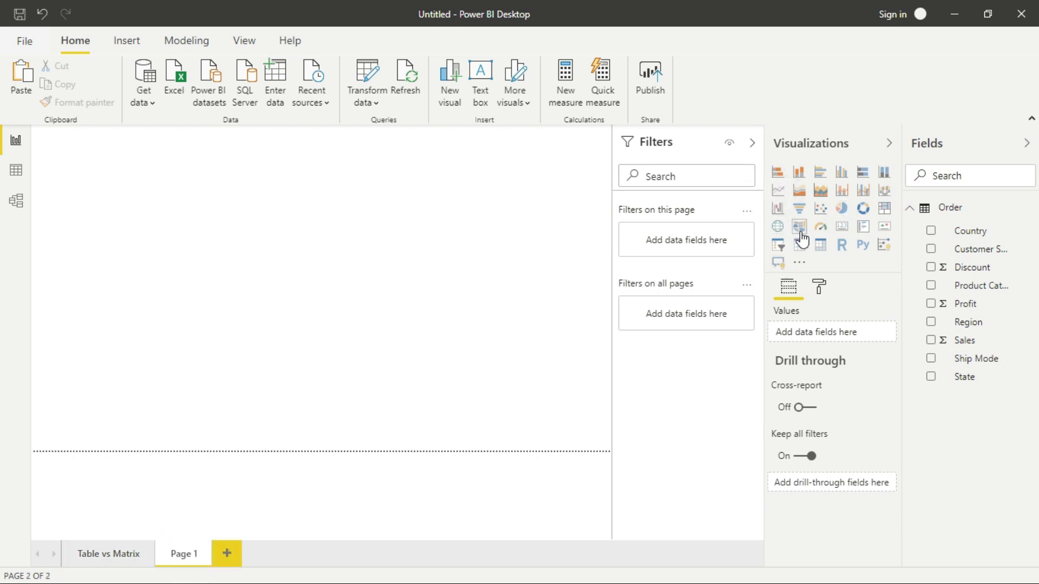
pyautogui.doubleClick(180, 558)
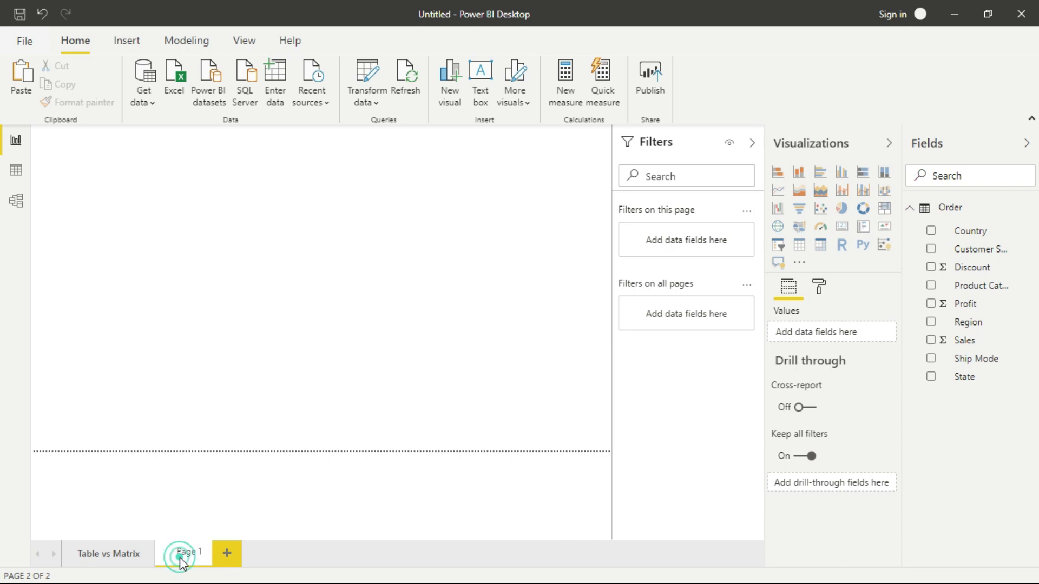
pyautogui.write('led Map vs Filled Map')
pyautogui.press('Return')
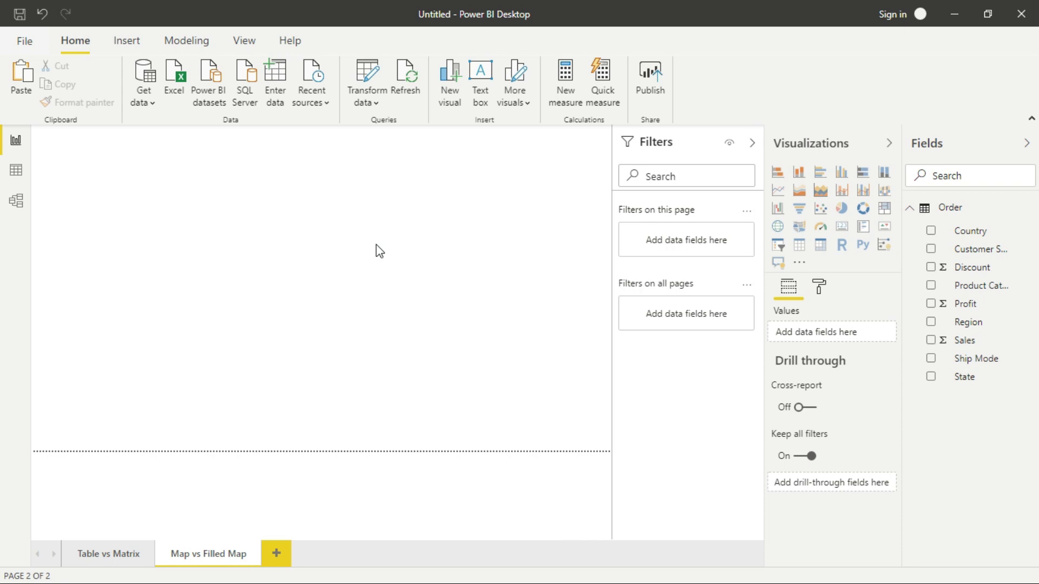
# Insert a map filling the left half, plotting State with bubbles sized by Sales
pyautogui.click(778, 227)
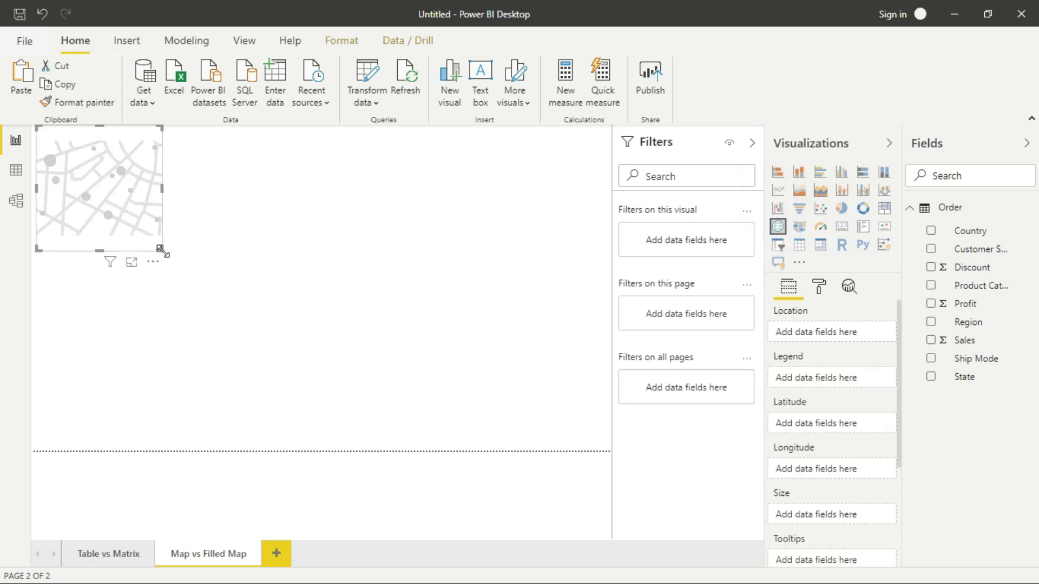
pyautogui.moveTo(161, 250); pyautogui.dragTo(325, 453)
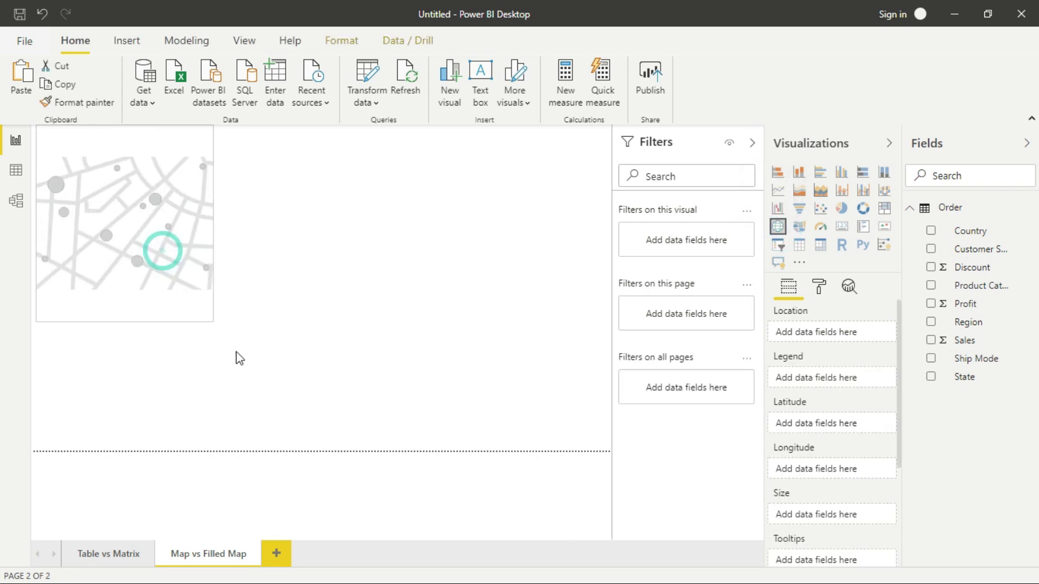
pyautogui.click(326, 453)
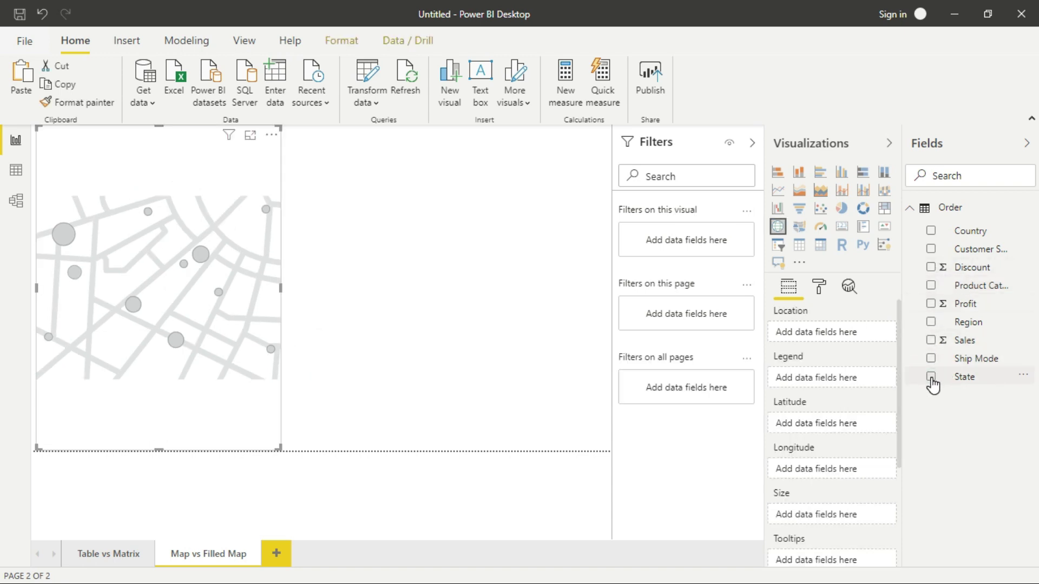
pyautogui.click(931, 378)
pyautogui.click(931, 340)
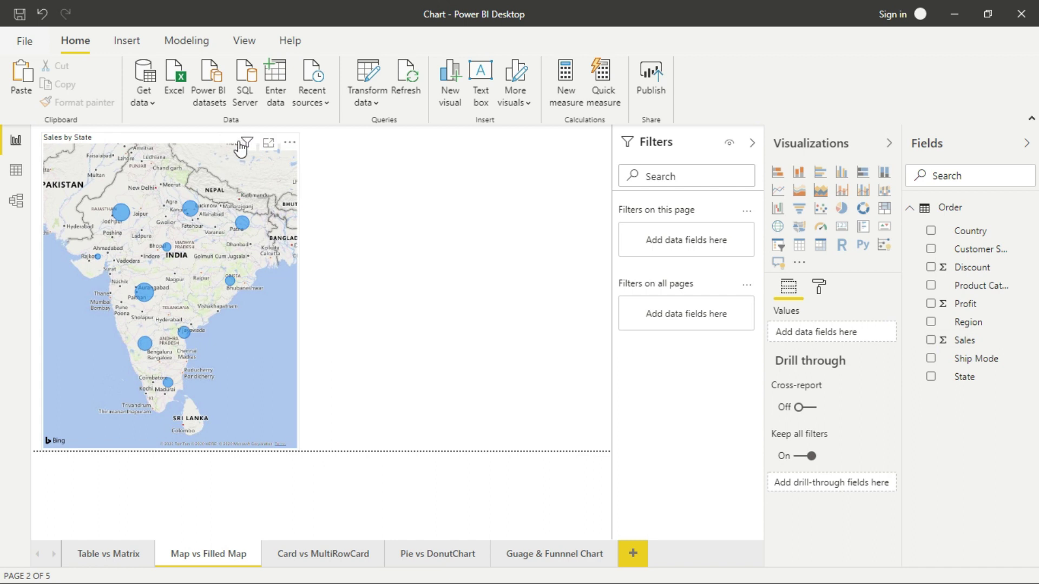
pyautogui.moveTo(207, 238)
pyautogui.mouseDown()
pyautogui.moveTo(233, 239)
pyautogui.moveTo(185, 239)
pyautogui.mouseUp()
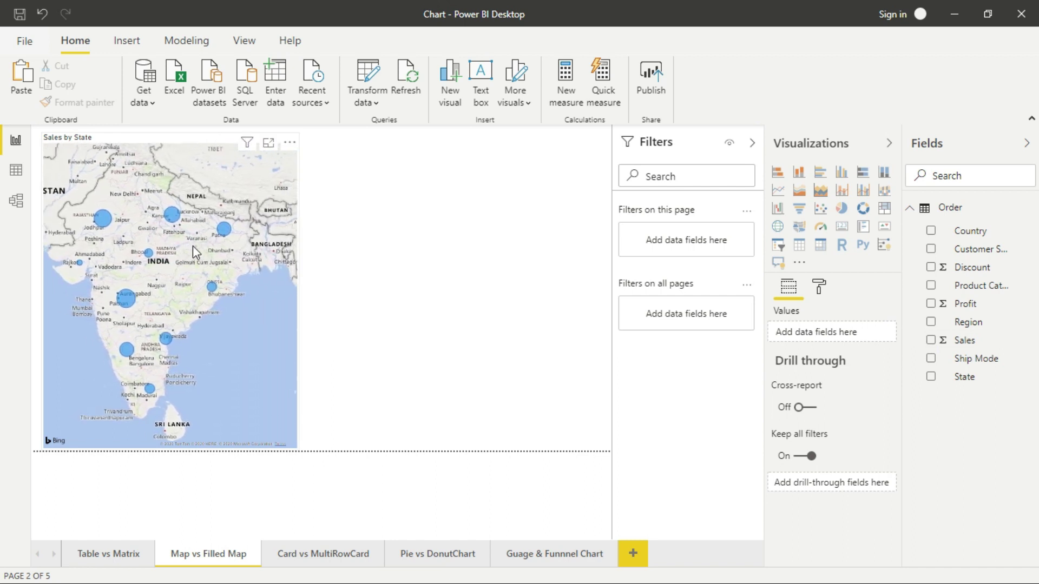
pyautogui.click(200, 253)
pyautogui.scroll(1, 204, 253)
pyautogui.scroll(1, 204, 253)
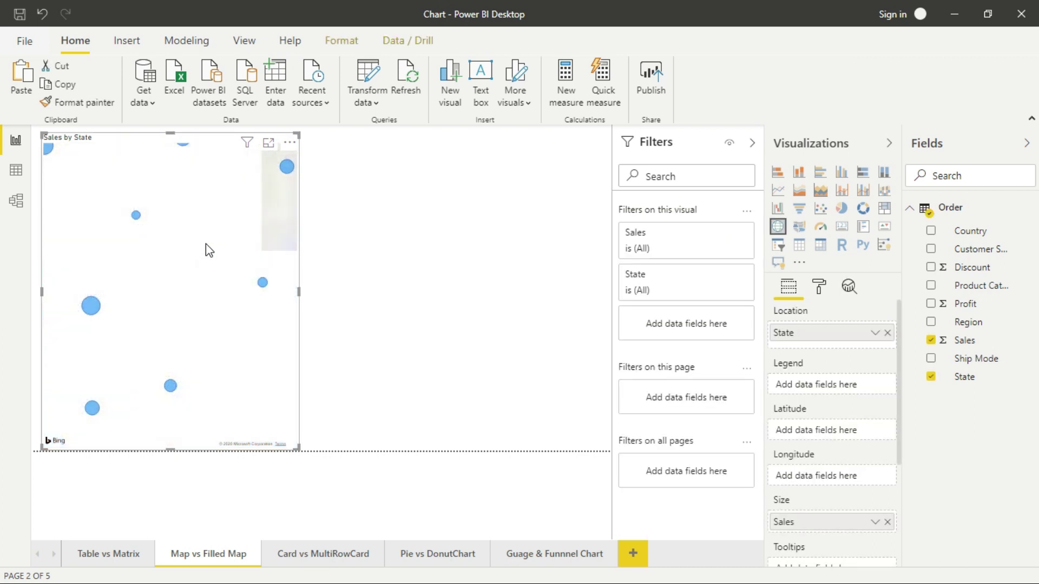
pyautogui.moveTo(202, 228); pyautogui.dragTo(220, 256)
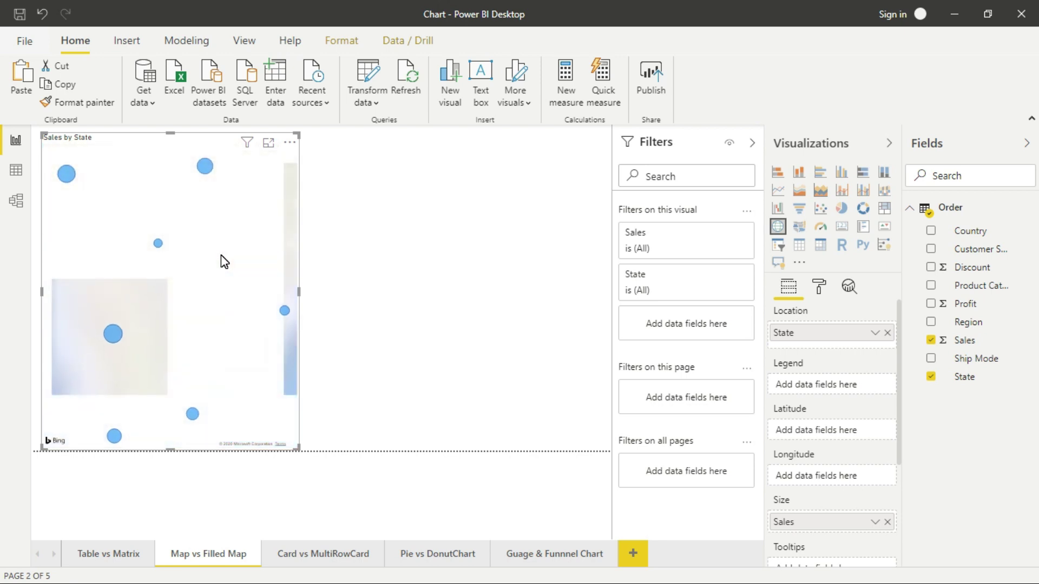
pyautogui.scroll(-1, 224, 261)
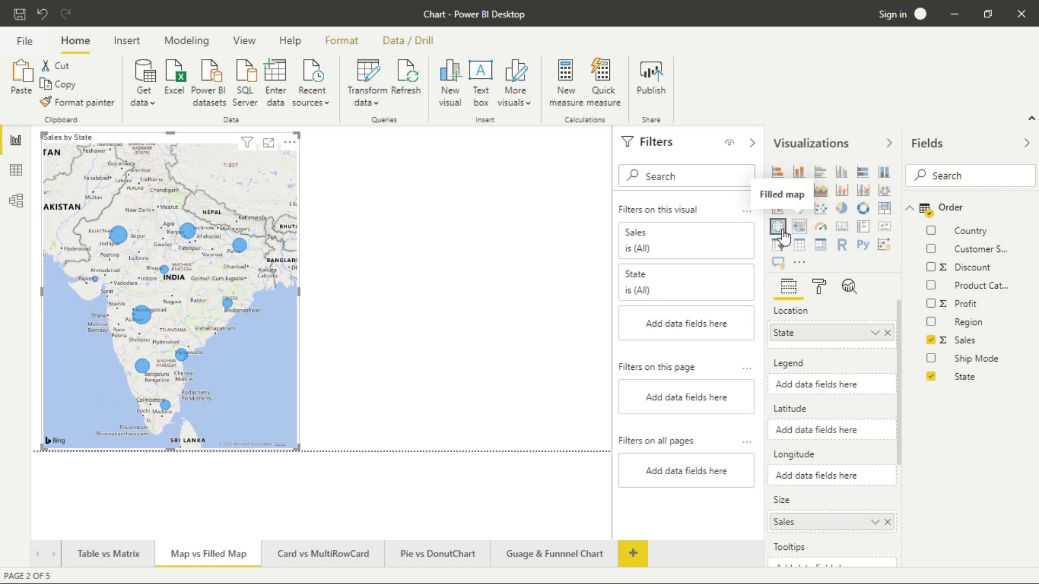
# Paste a second Sales by State map alongside and make the bubble map's default colour light yellow
pyautogui.hotkey('ctrl', 'v')
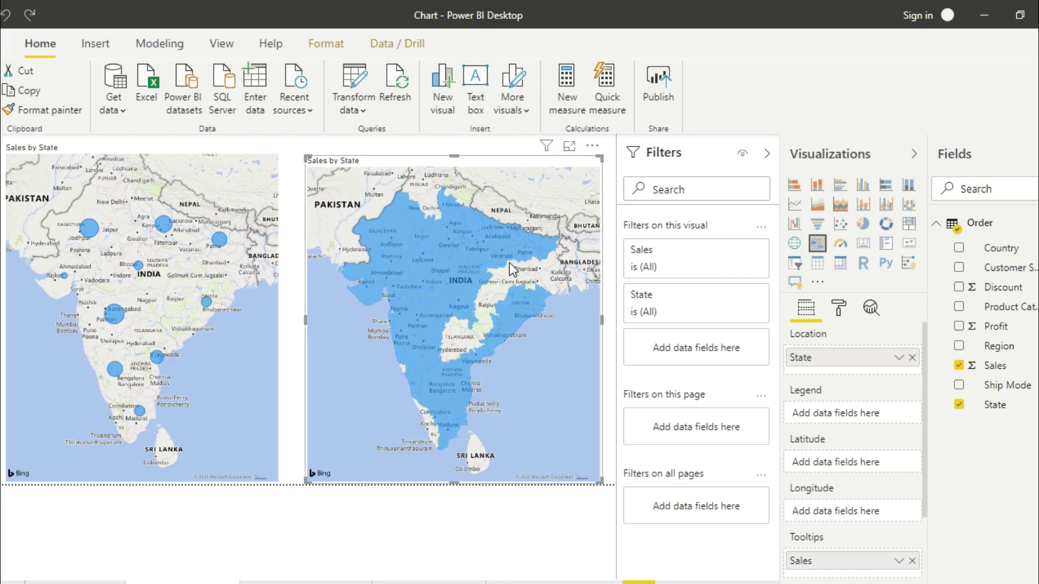
pyautogui.moveTo(454, 279)
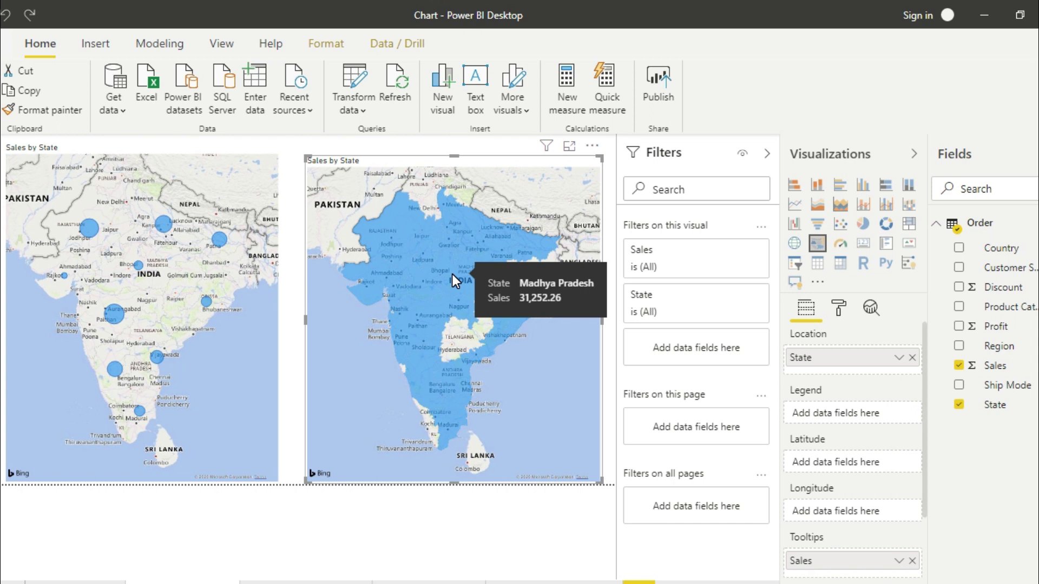
pyautogui.click(162, 154)
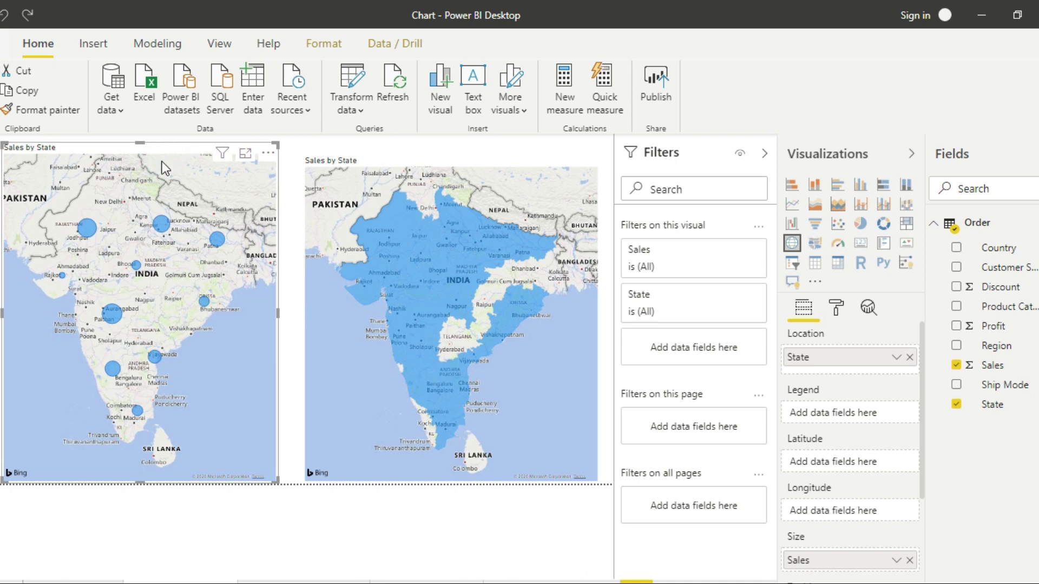
pyautogui.click(836, 308)
pyautogui.click(845, 370)
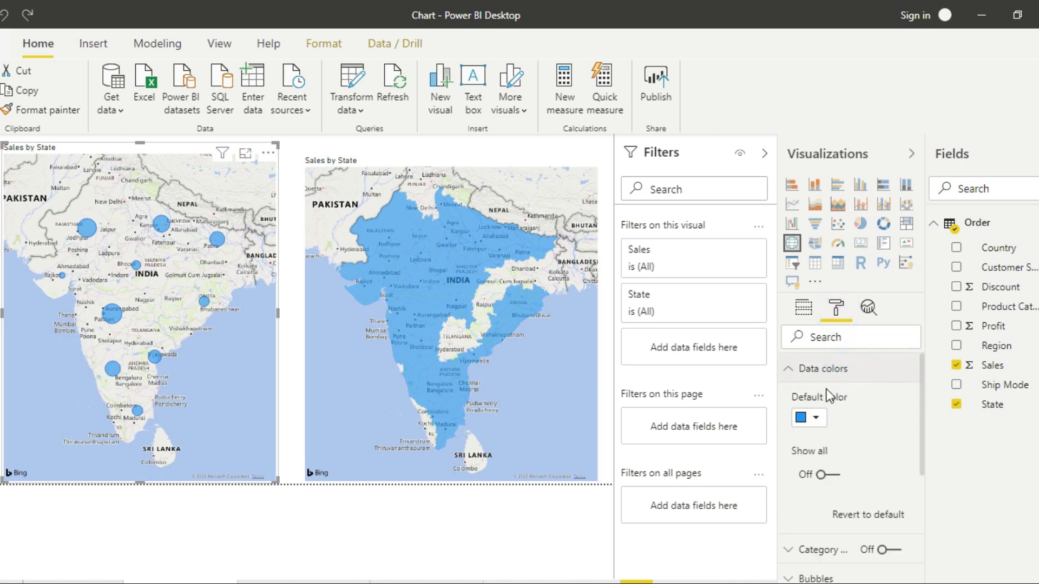
pyautogui.click(814, 418)
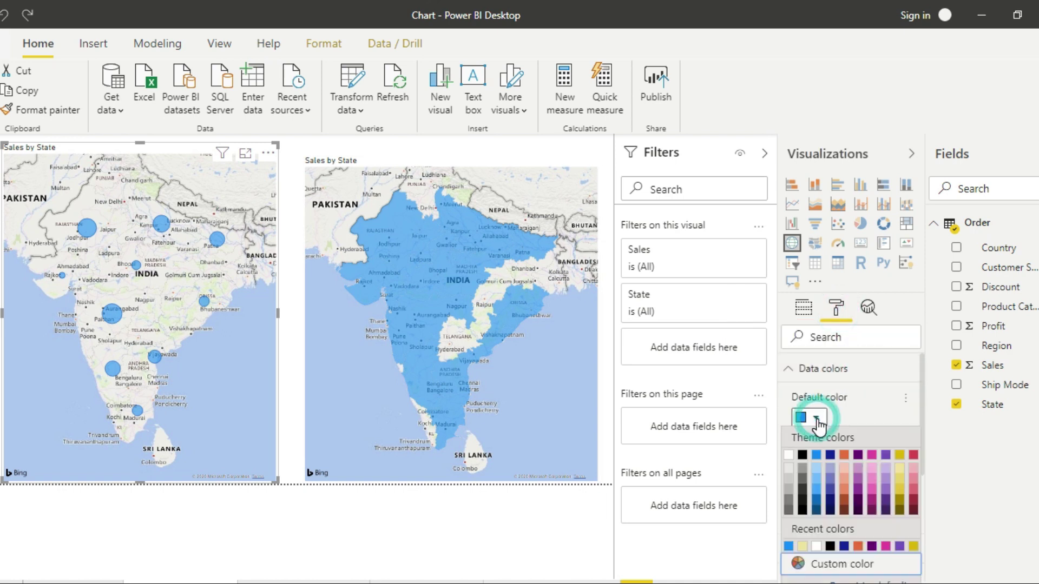
pyautogui.click(895, 472)
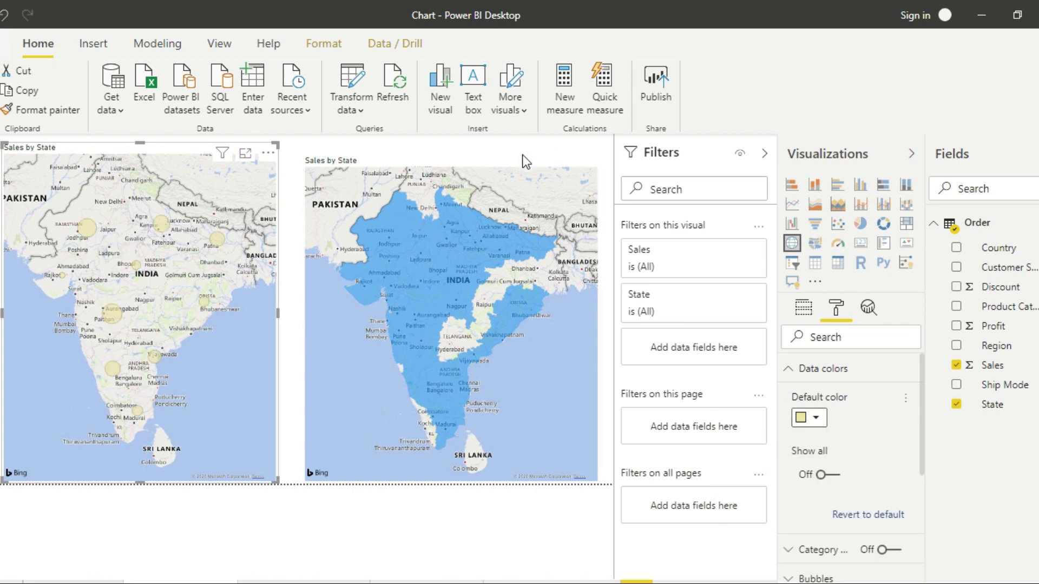
# Make the filled map's default colour light yellow
pyautogui.click(504, 160)
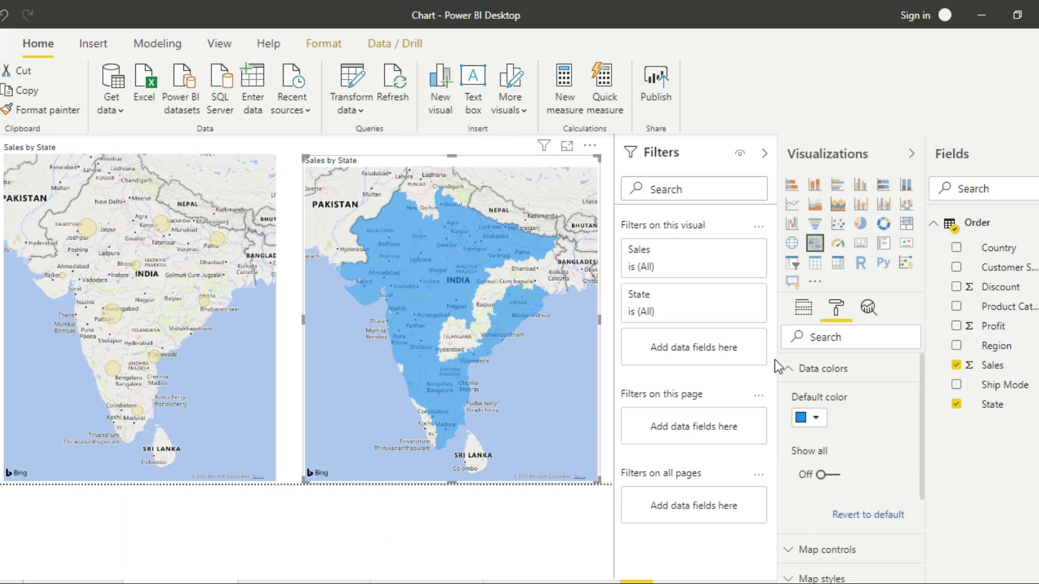
pyautogui.click(810, 418)
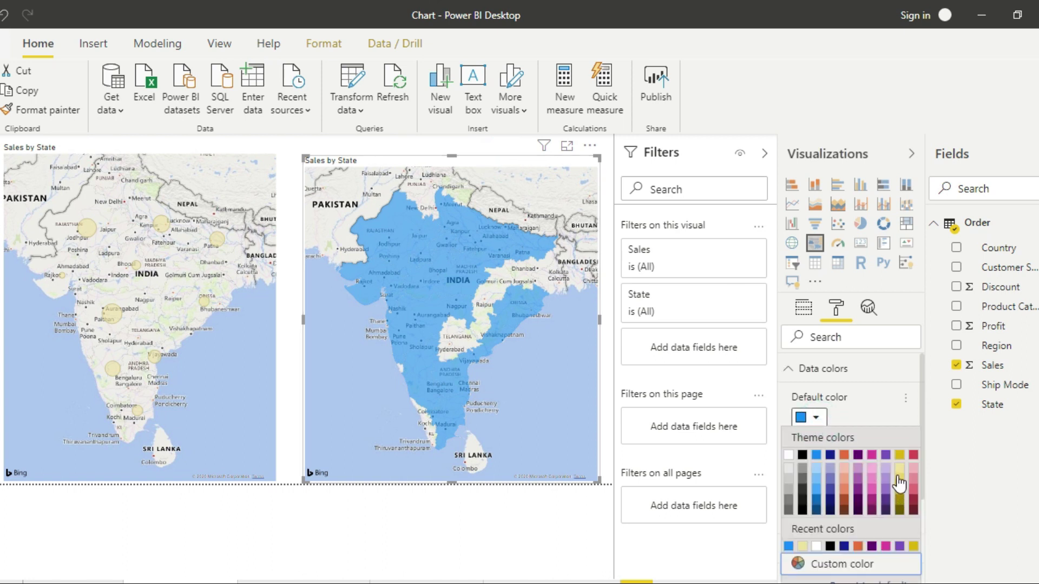
pyautogui.click(898, 467)
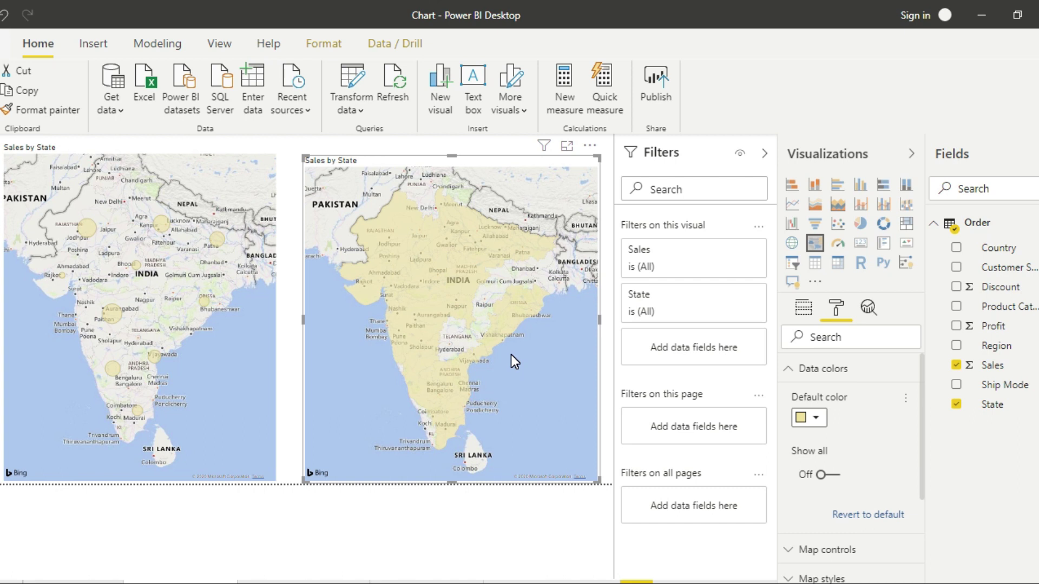
# Rename the third report page to 'Card vs Multi Row Card'
pyautogui.doubleClick(274, 552)
pyautogui.write('Cardvs Multi Row Card')
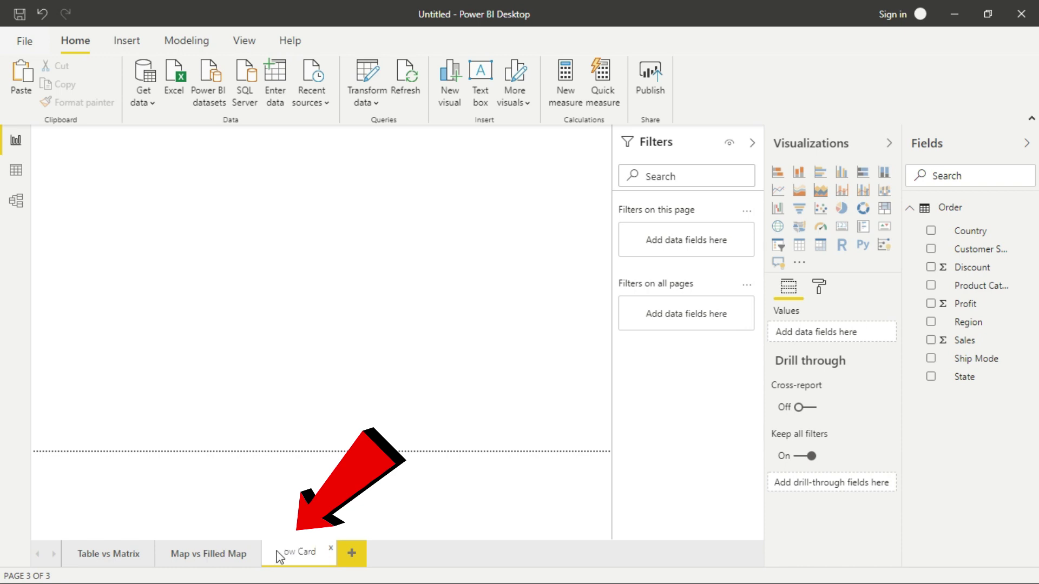
pyautogui.click(378, 344)
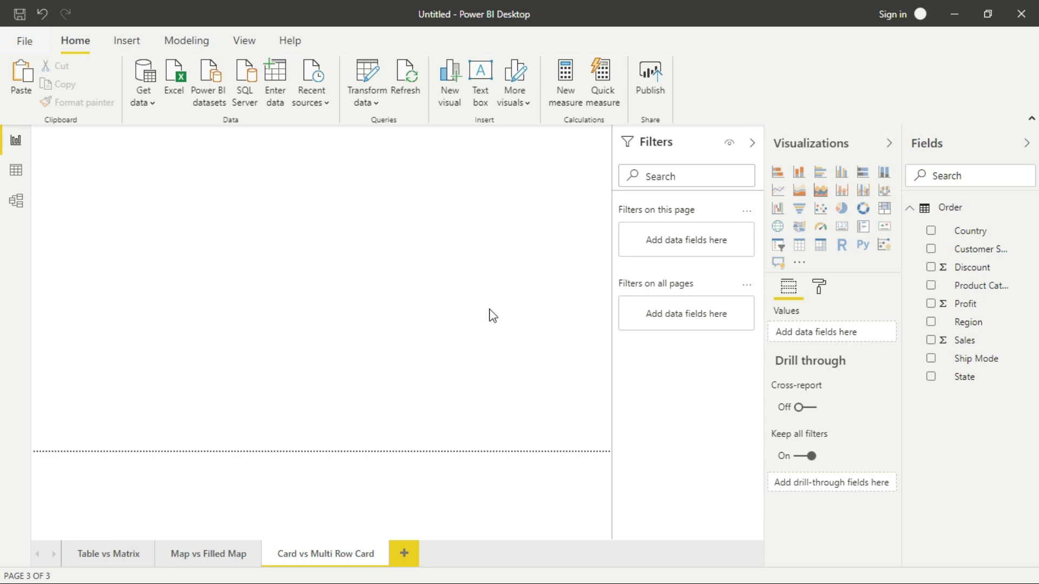
# Add a card showing total Profit, resize it, and enlarge its value text
pyautogui.click(839, 236)
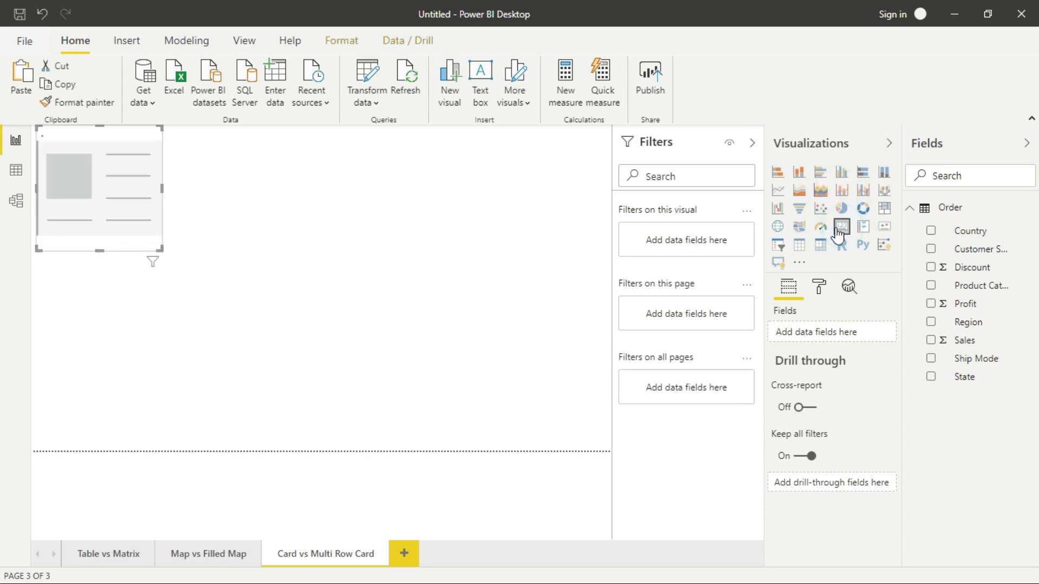
pyautogui.moveTo(116, 211); pyautogui.dragTo(122, 233)
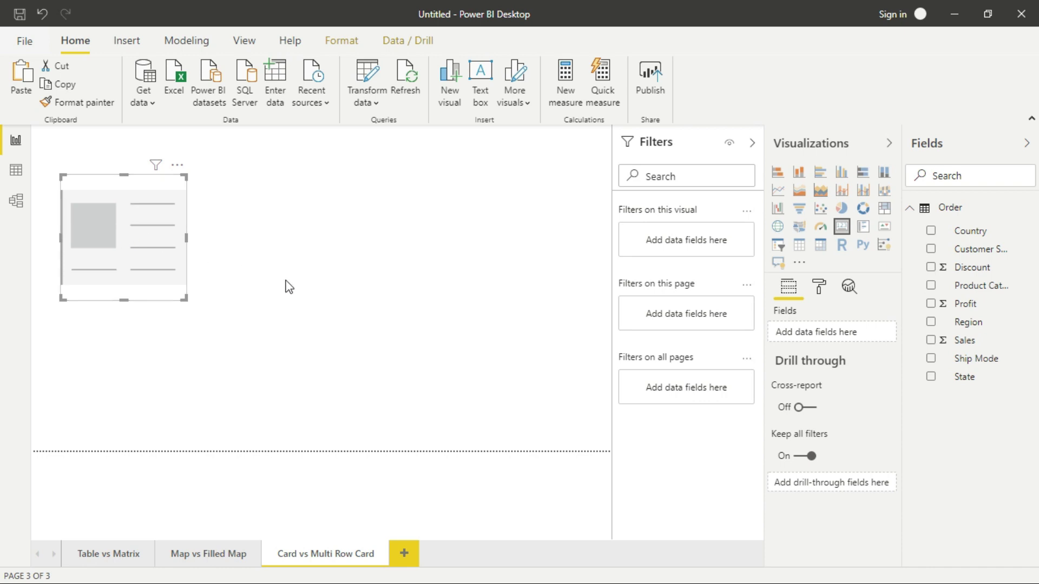
pyautogui.moveTo(964, 340)
pyautogui.click(931, 305)
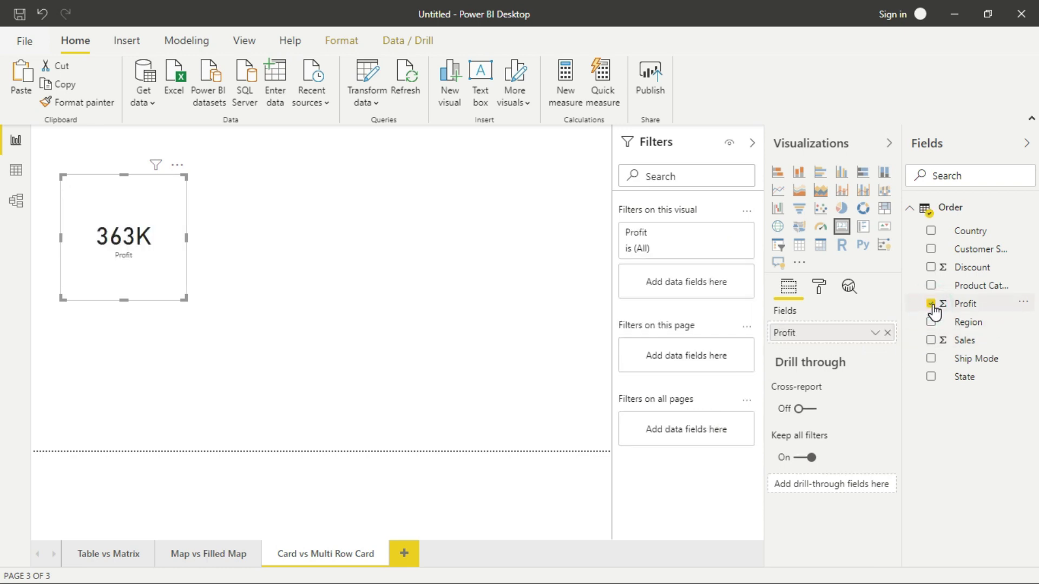
pyautogui.moveTo(185, 299); pyautogui.dragTo(206, 291)
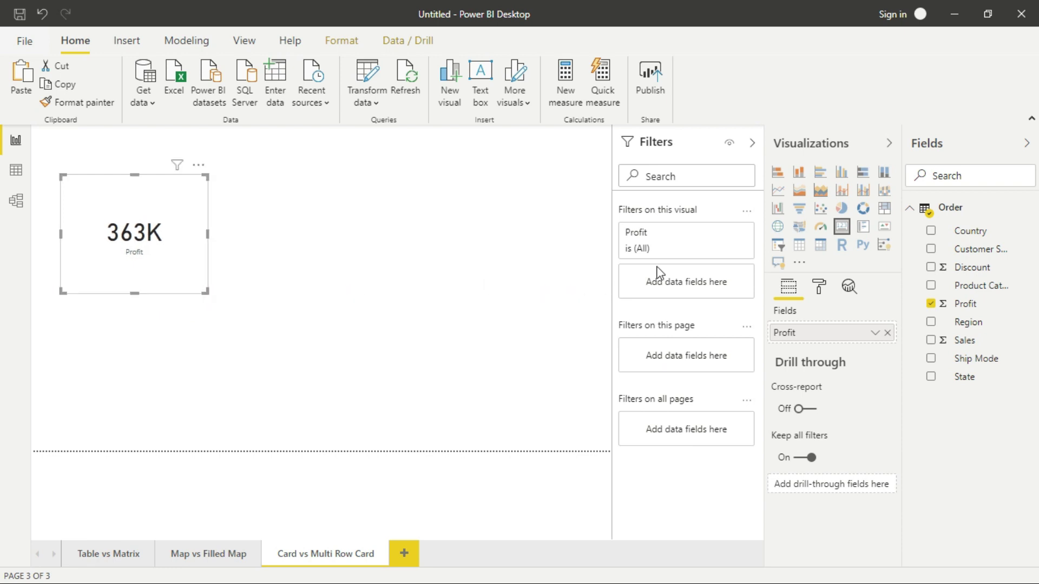
pyautogui.click(830, 296)
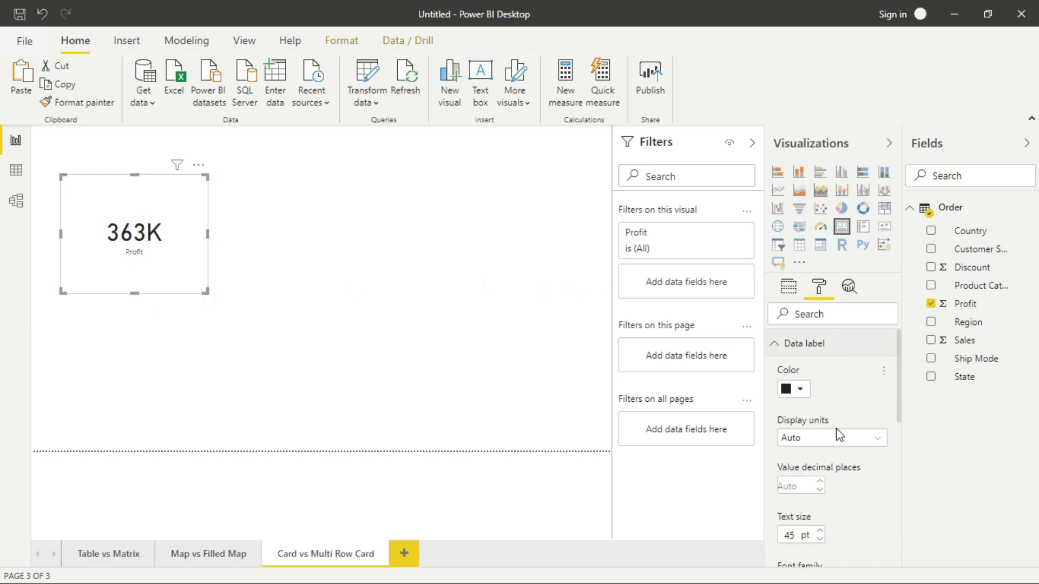
pyautogui.click(788, 534)
pyautogui.click(277, 322)
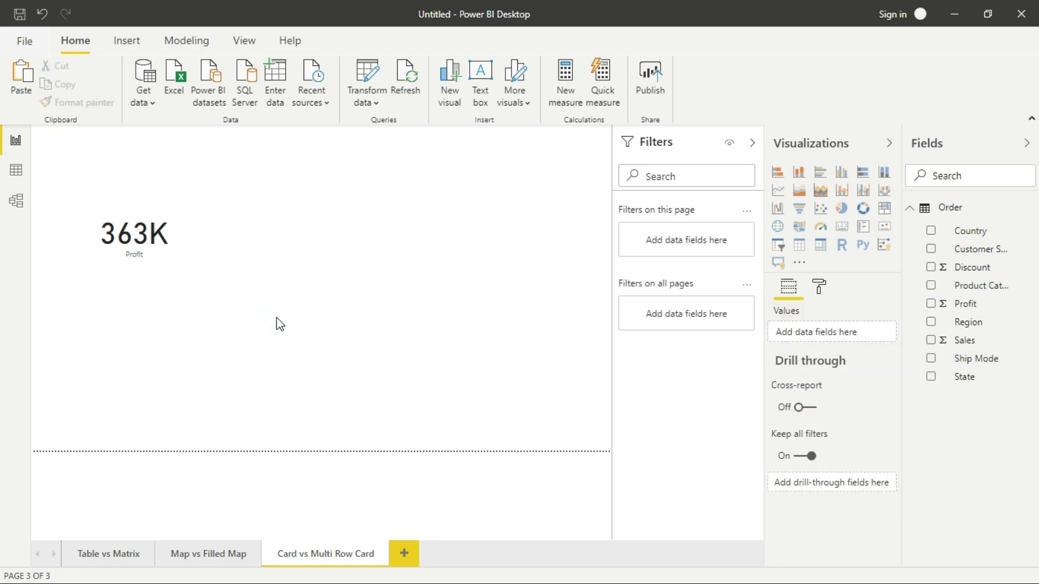
pyautogui.click(158, 189)
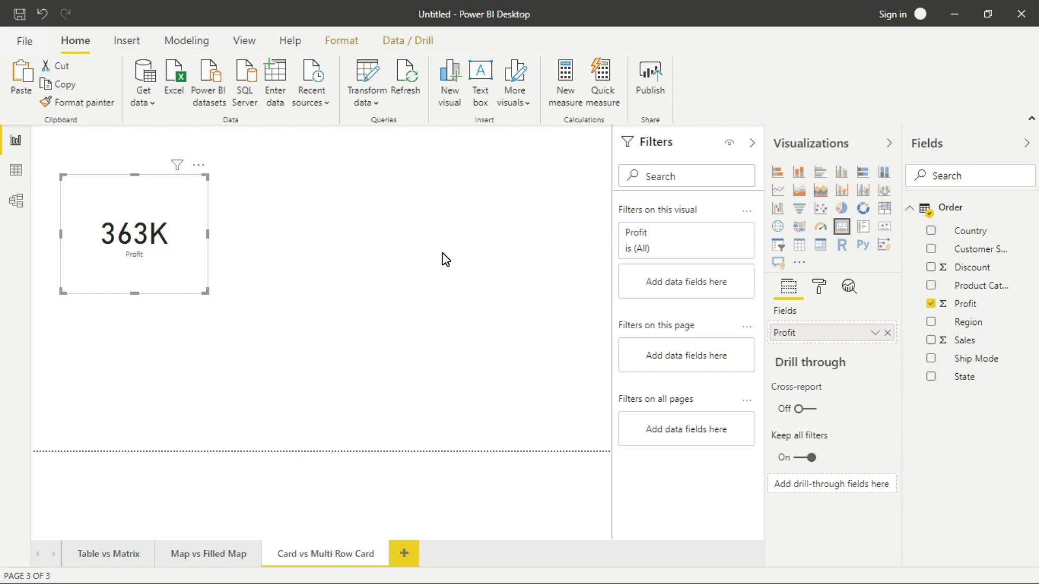
# Add a centred, enlarged multi-row card showing Sales by Customer Segment
pyautogui.click(860, 231)
pyautogui.moveTo(170, 364)
pyautogui.mouseDown()
pyautogui.moveTo(417, 257)
pyautogui.moveTo(413, 232)
pyautogui.mouseUp()
pyautogui.moveTo(438, 288); pyautogui.dragTo(472, 428)
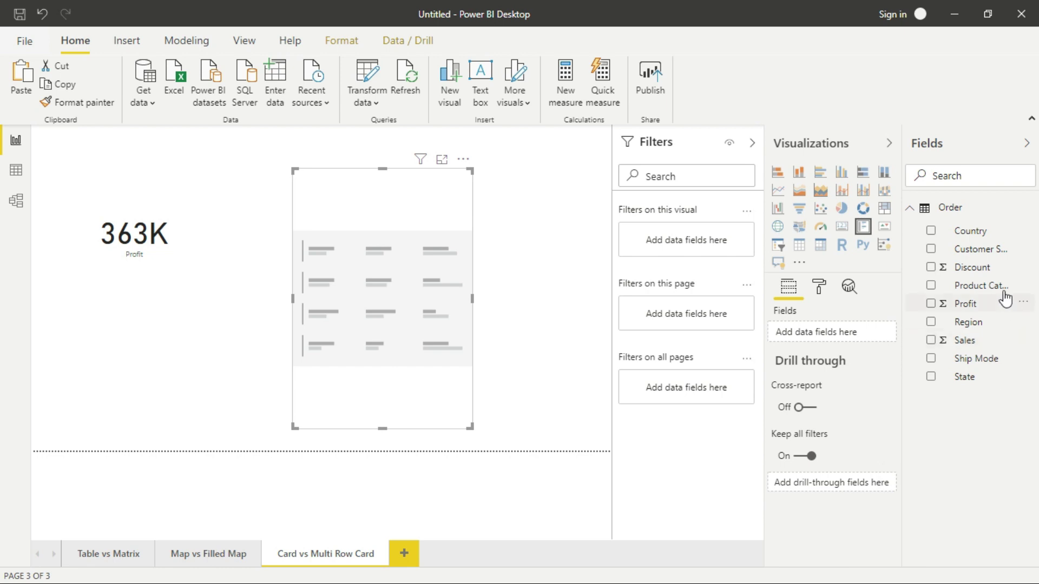
pyautogui.click(928, 250)
pyautogui.click(932, 340)
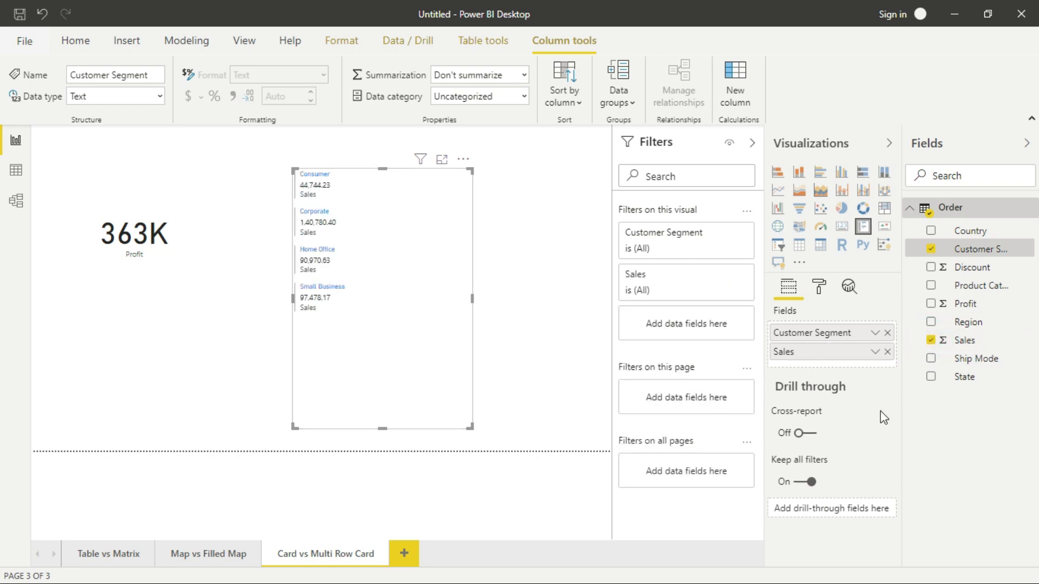
# Set the multi-row card's data label text size to 25
pyautogui.click(818, 291)
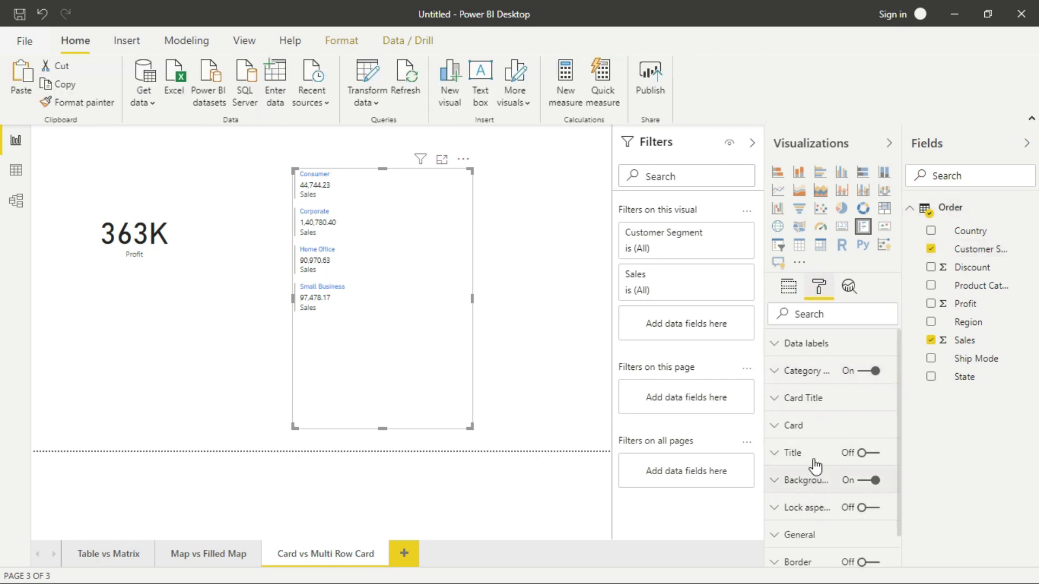
pyautogui.click(808, 340)
pyautogui.click(792, 431)
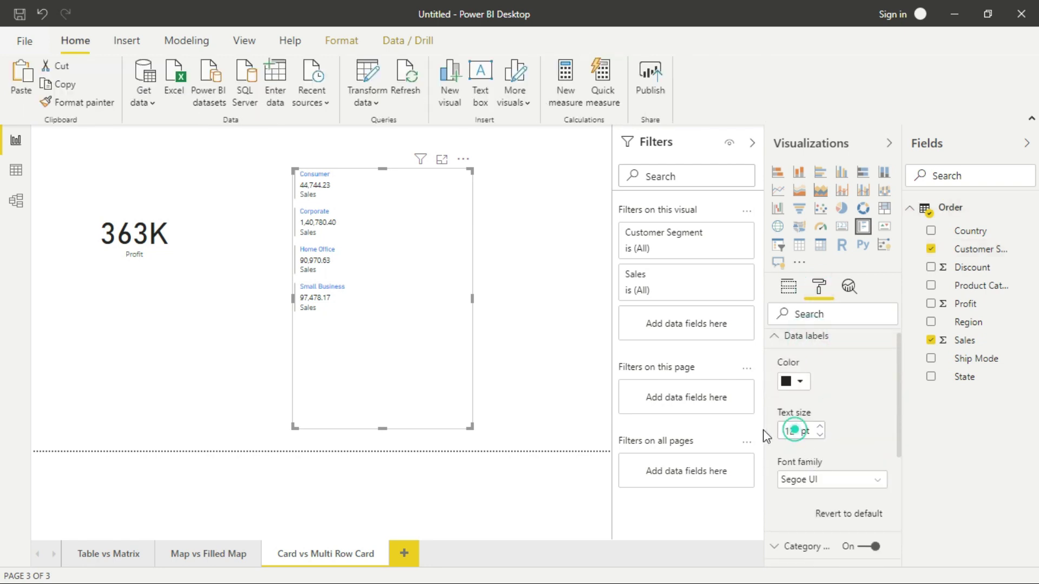
pyautogui.write('25')
pyautogui.press('Return')
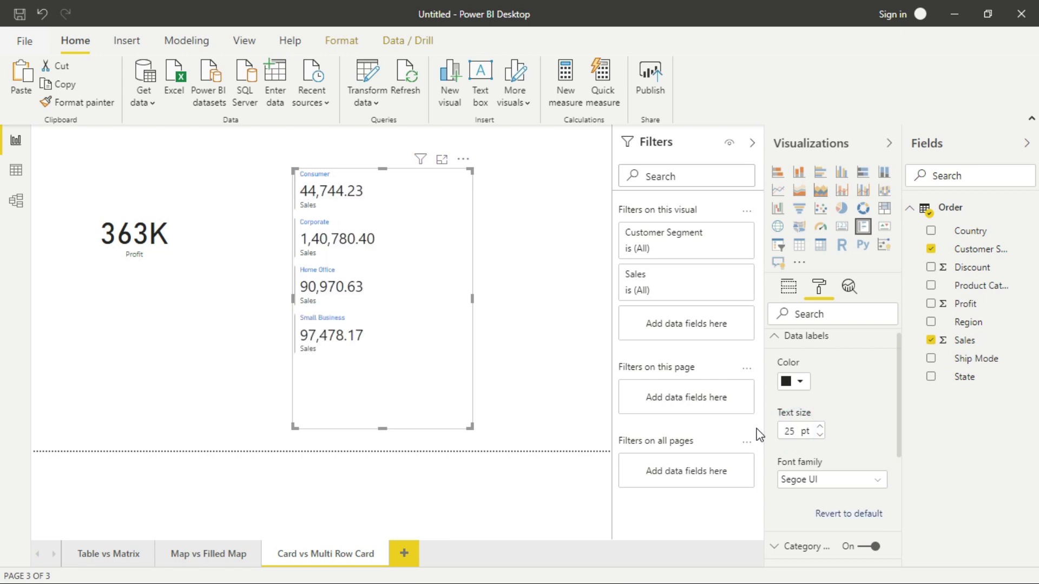
pyautogui.click(442, 159)
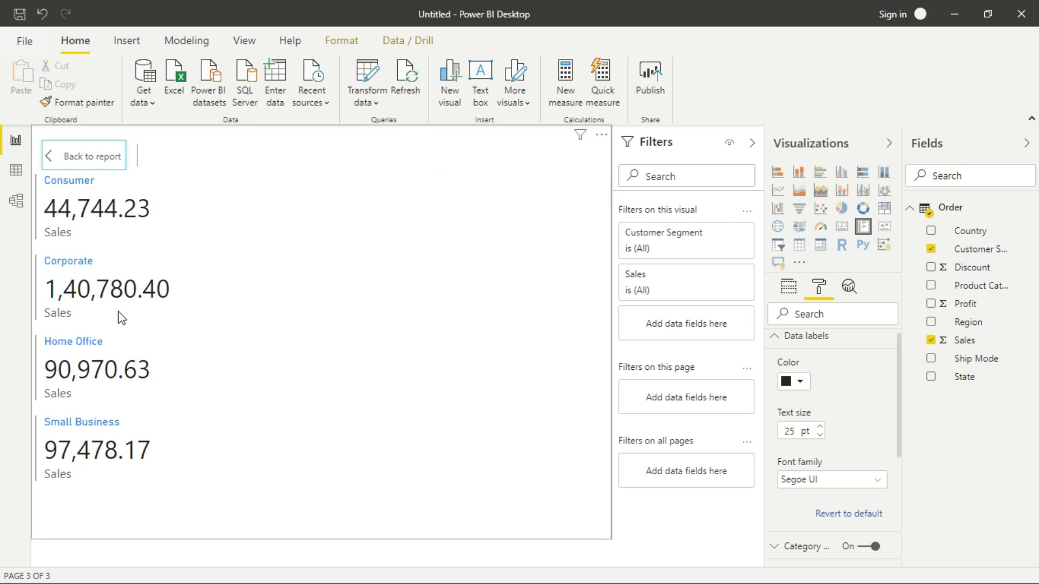
# Turn category labels off to hide the Sales labels, then add a new report page
pyautogui.click(776, 336)
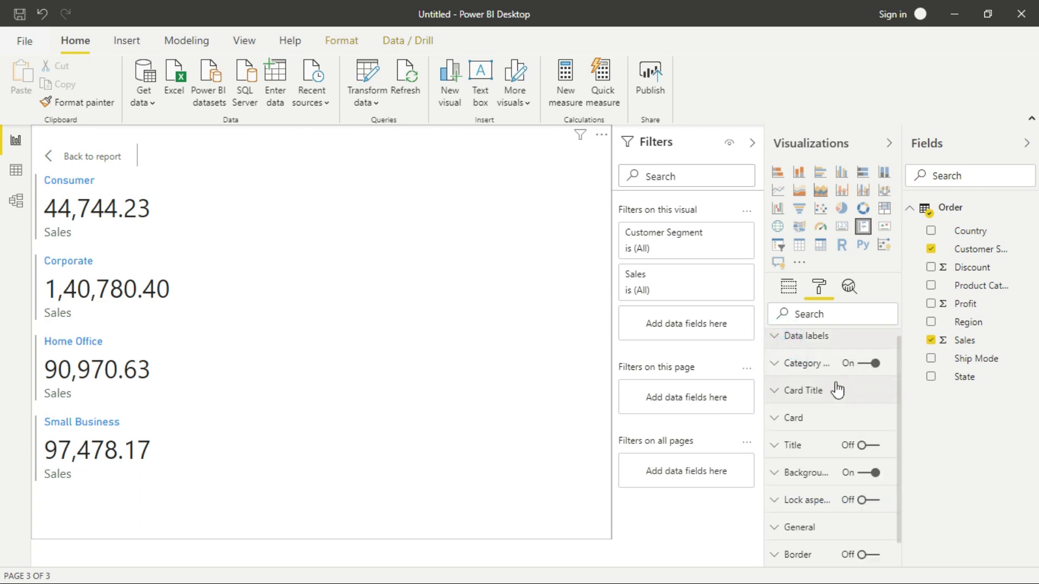
pyautogui.click(866, 366)
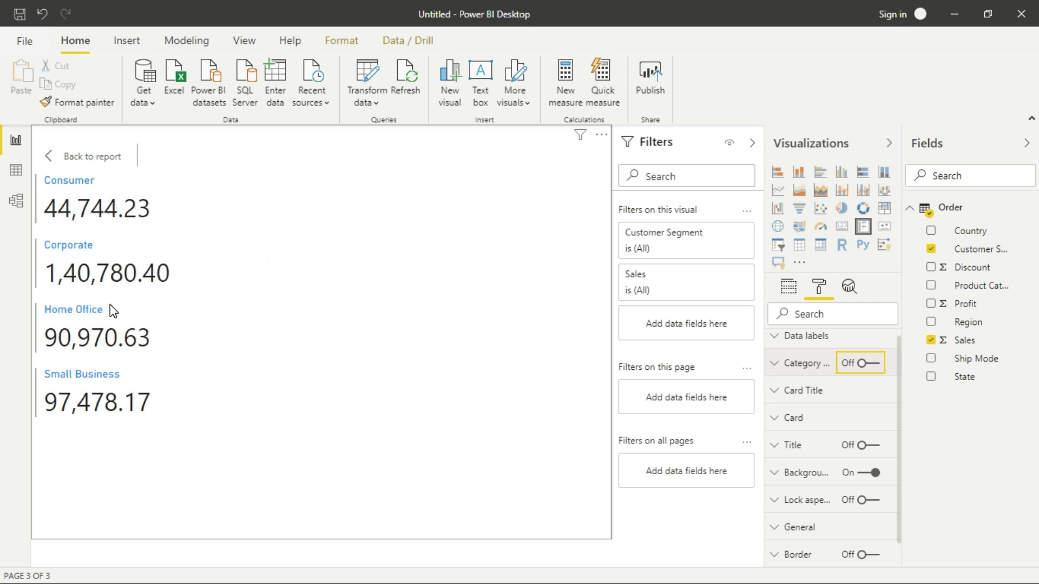
pyautogui.click(56, 157)
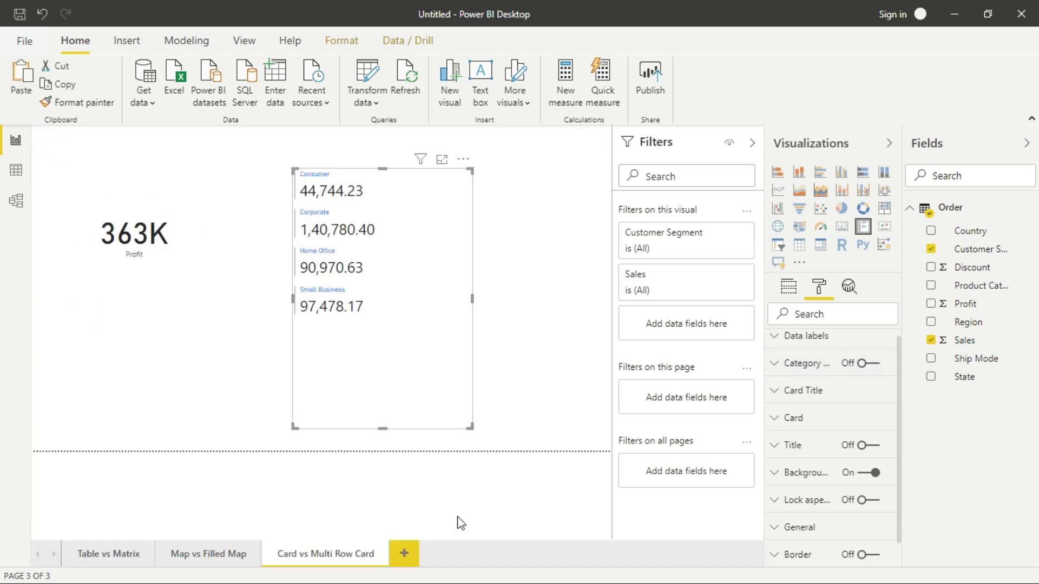
pyautogui.click(403, 554)
# Rename the new report page to 'Pie vs Donut Chart'
pyautogui.doubleClick(404, 552)
pyautogui.write('Pie vs Don')
pyautogui.write('ut Chart')
pyautogui.click(427, 431)
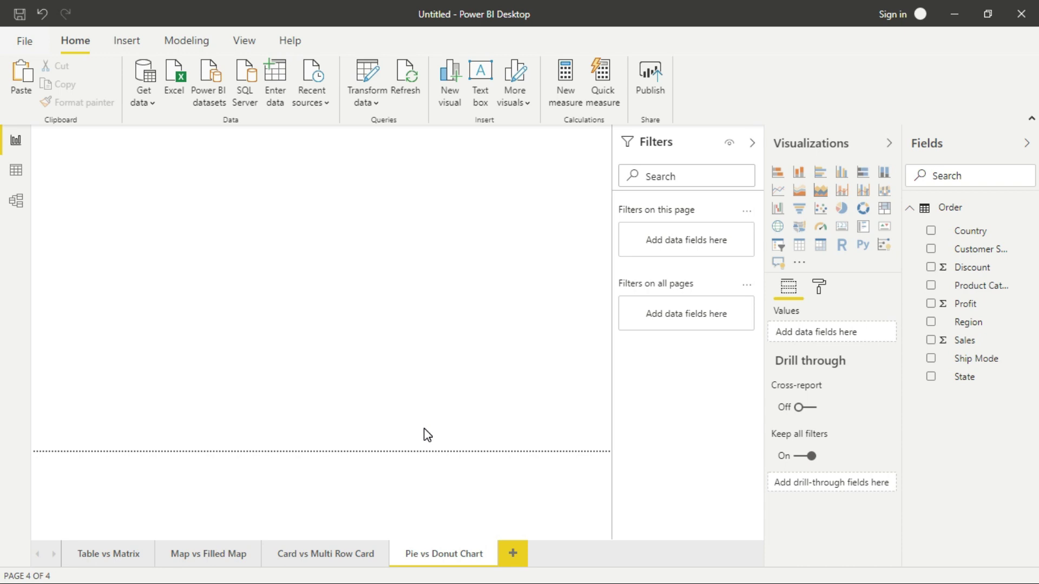
# Insert a pie chart of Sales by State and enlarge it on the canvas
pyautogui.click(842, 208)
pyautogui.moveTo(141, 233); pyautogui.dragTo(171, 292)
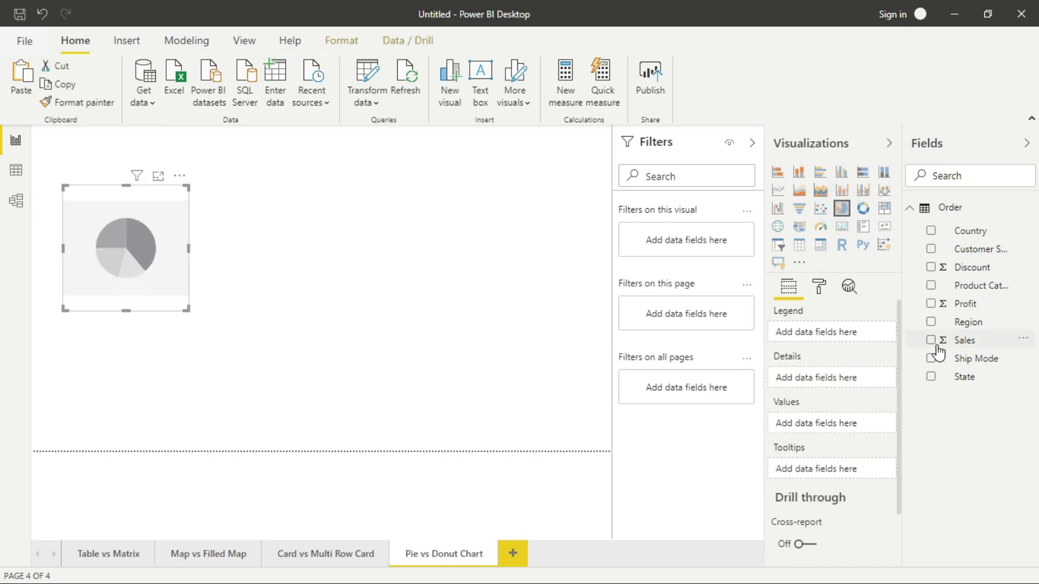
pyautogui.click(931, 340)
pyautogui.click(930, 377)
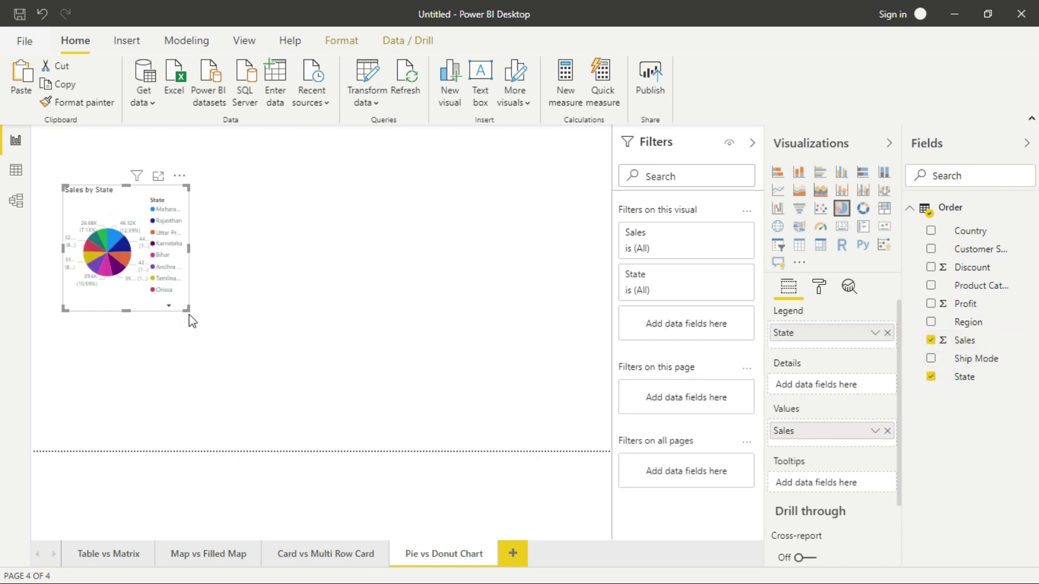
pyautogui.moveTo(190, 312); pyautogui.dragTo(366, 448)
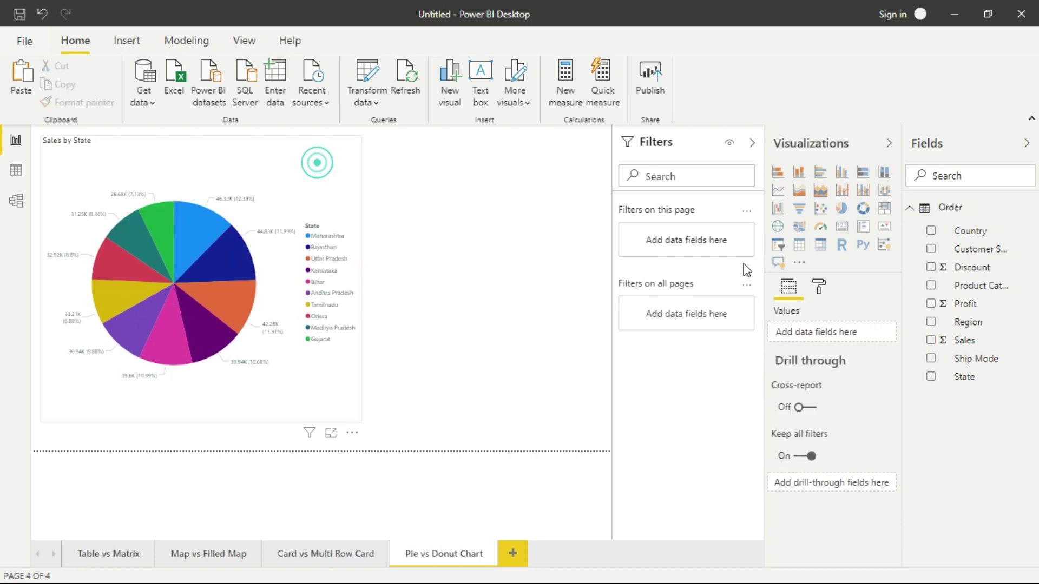
# Set the pie chart's detail label text size to 20
pyautogui.click(820, 288)
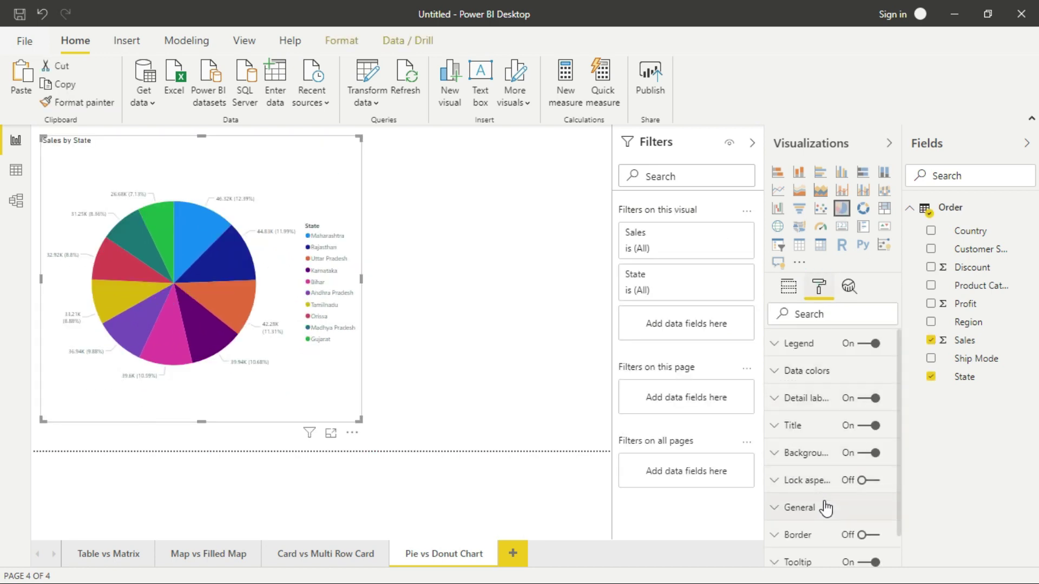
pyautogui.click(805, 401)
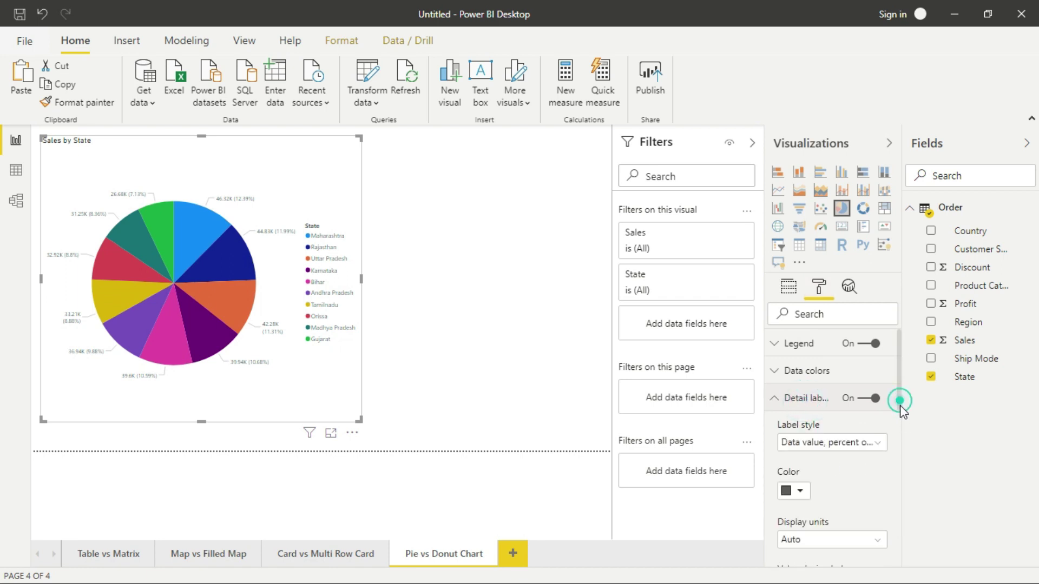
pyautogui.moveTo(901, 405); pyautogui.dragTo(902, 465)
pyautogui.scroll(-2, 901, 469)
pyautogui.scroll(-2, 900, 469)
pyautogui.click(790, 428)
pyautogui.write('20')
pyautogui.press('Return')
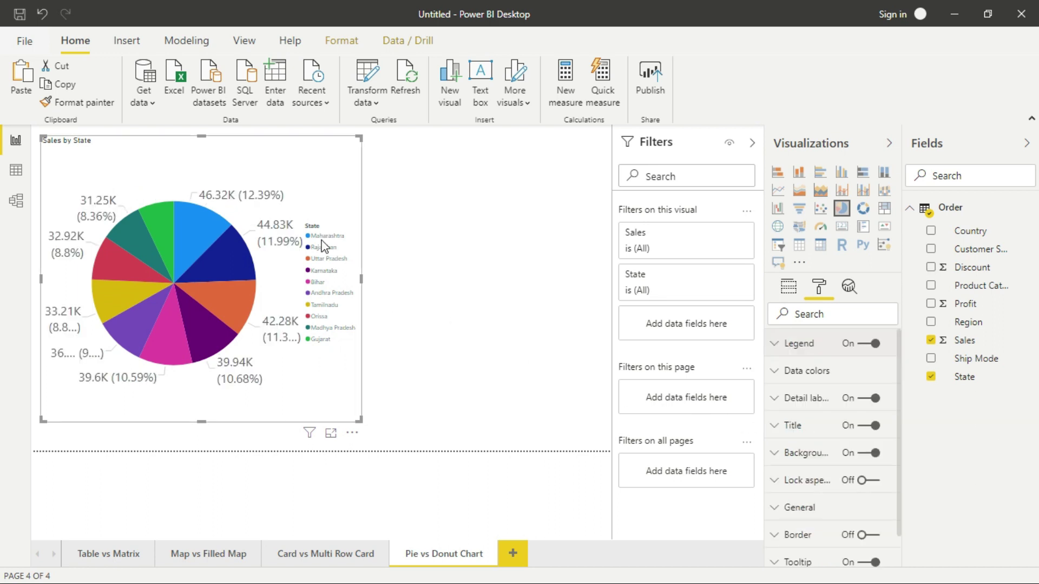
# Place the pie chart legend at Top Center, then view the chart in focus mode
pyautogui.click(806, 349)
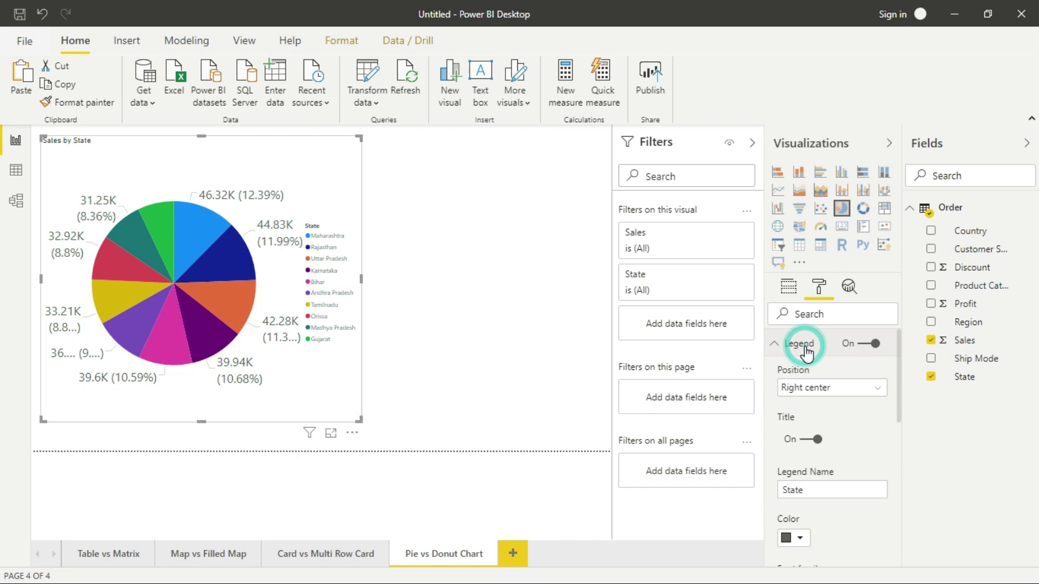
pyautogui.click(862, 346)
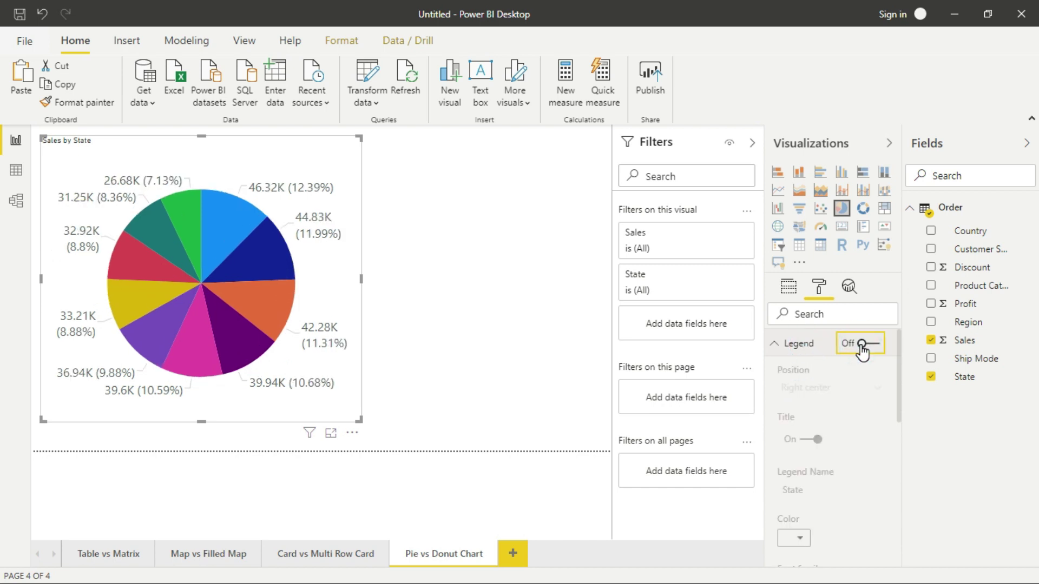
pyautogui.click(868, 345)
pyautogui.click(799, 346)
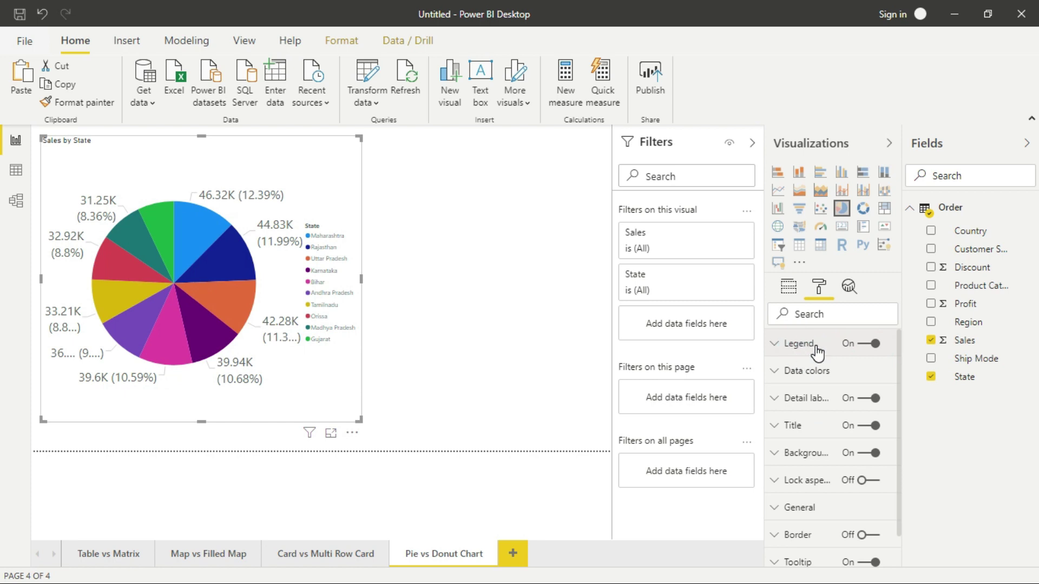
pyautogui.click(816, 347)
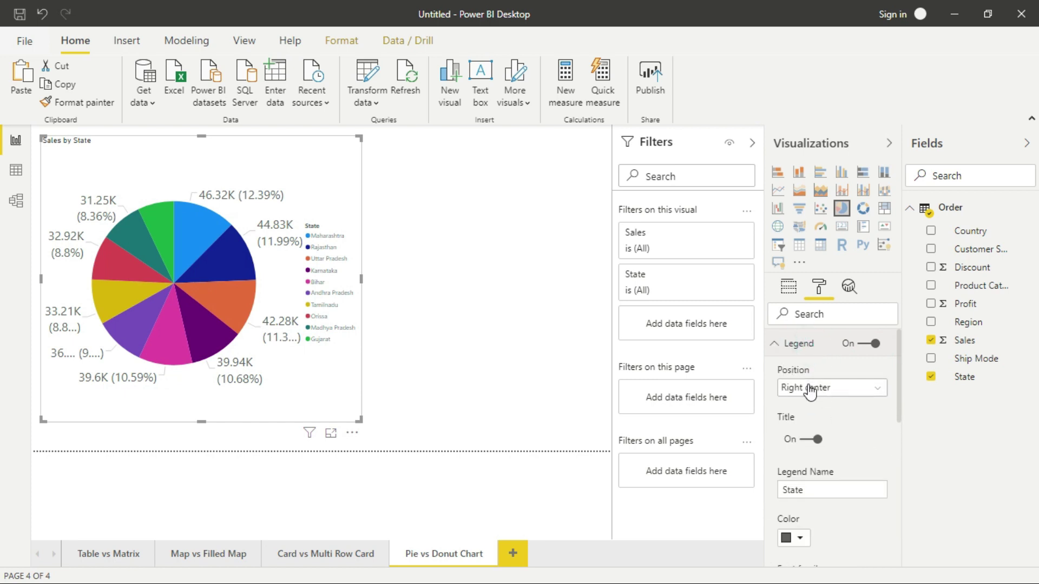
pyautogui.click(810, 389)
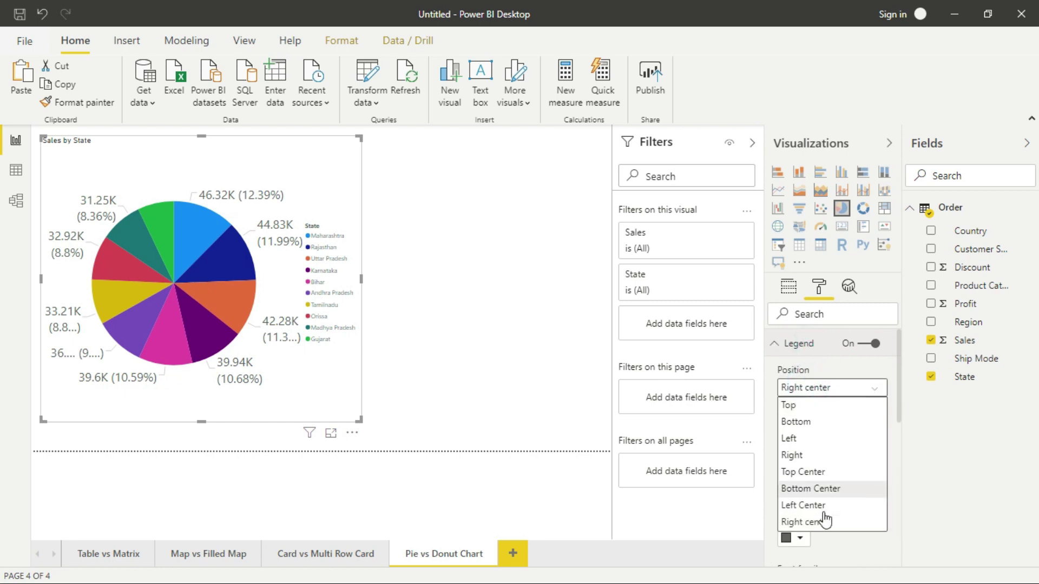
pyautogui.click(814, 473)
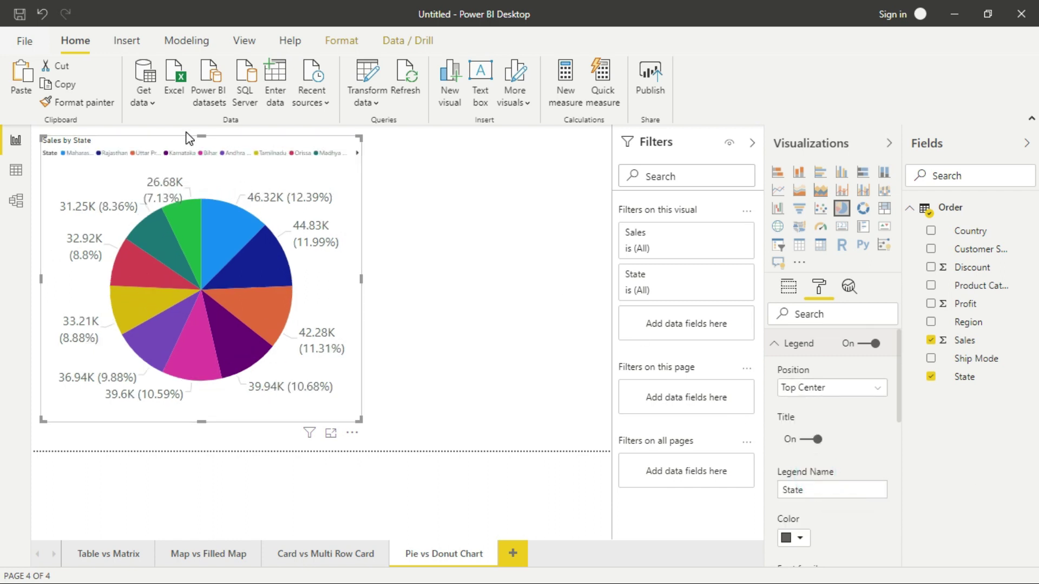
pyautogui.moveTo(331, 165); pyautogui.dragTo(335, 194)
pyautogui.click(331, 160)
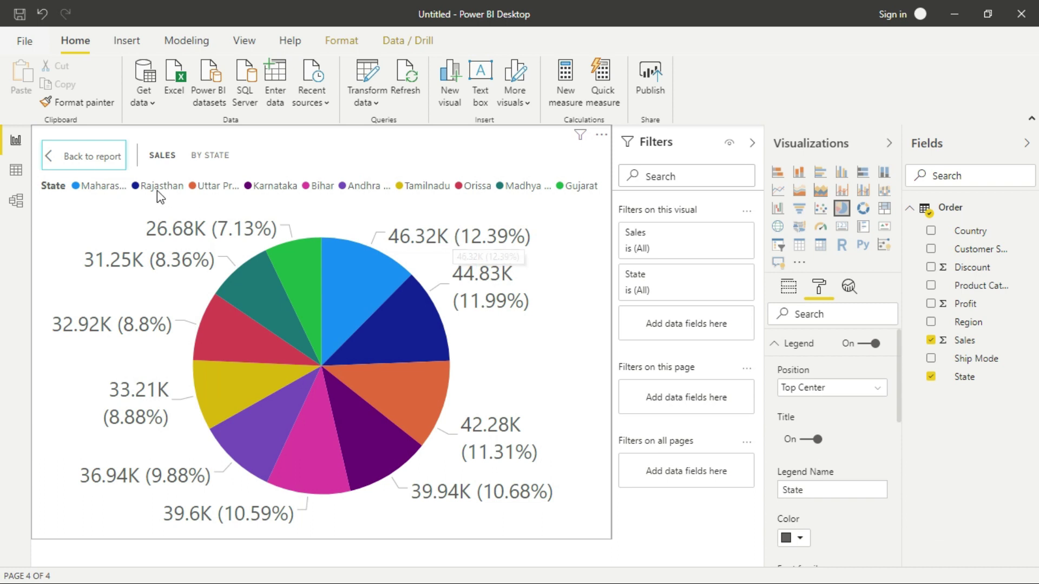
# Duplicate the pie chart beside the original and turn the copy into a donut chart
pyautogui.click(86, 160)
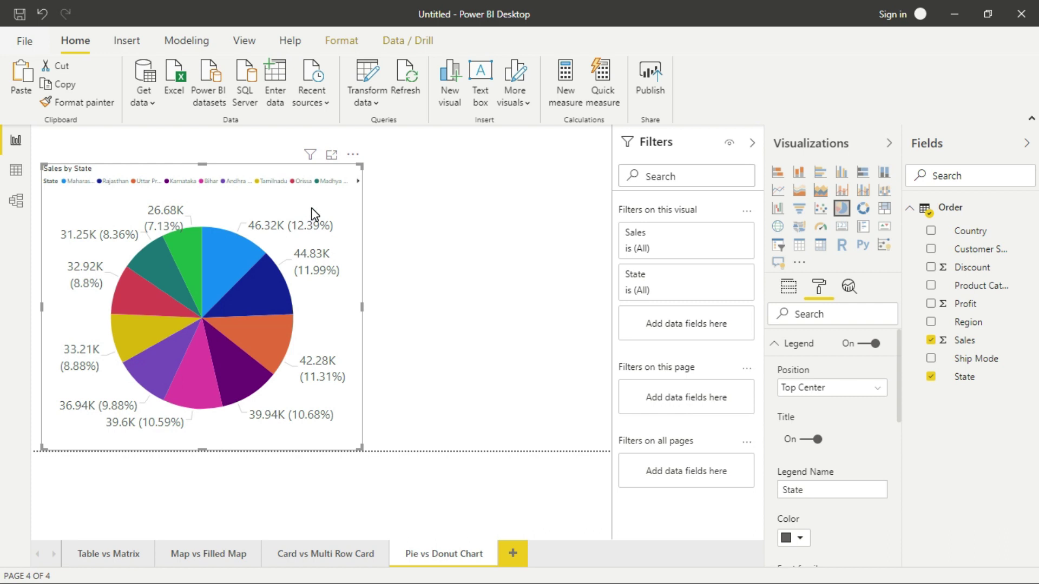
pyautogui.click(350, 173)
pyautogui.hotkey('ctrl', 'c')
pyautogui.hotkey('ctrl', 'v')
pyautogui.moveTo(474, 172); pyautogui.dragTo(568, 157)
pyautogui.click(568, 148)
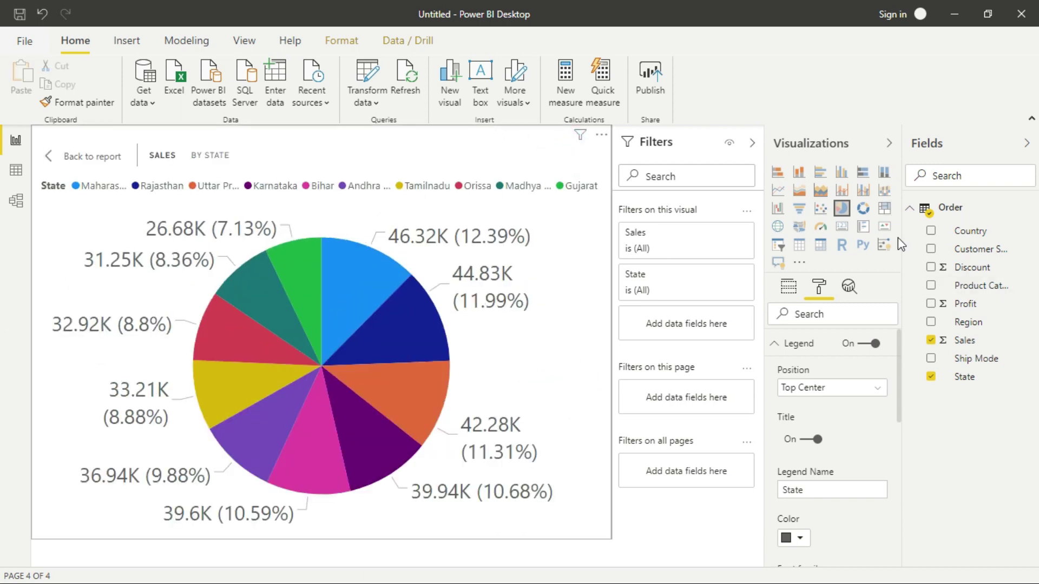
pyautogui.click(864, 209)
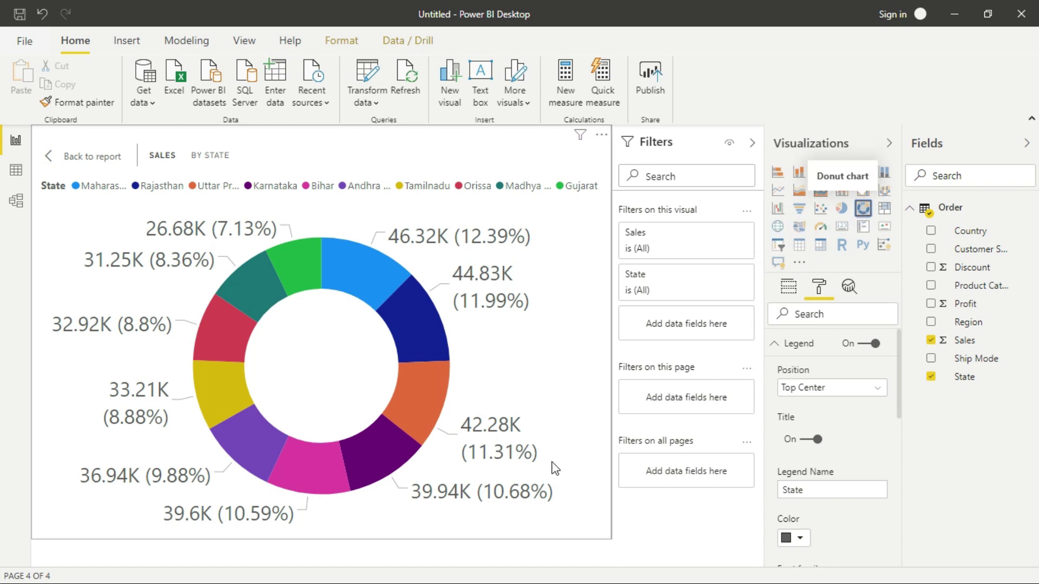
pyautogui.click(42, 157)
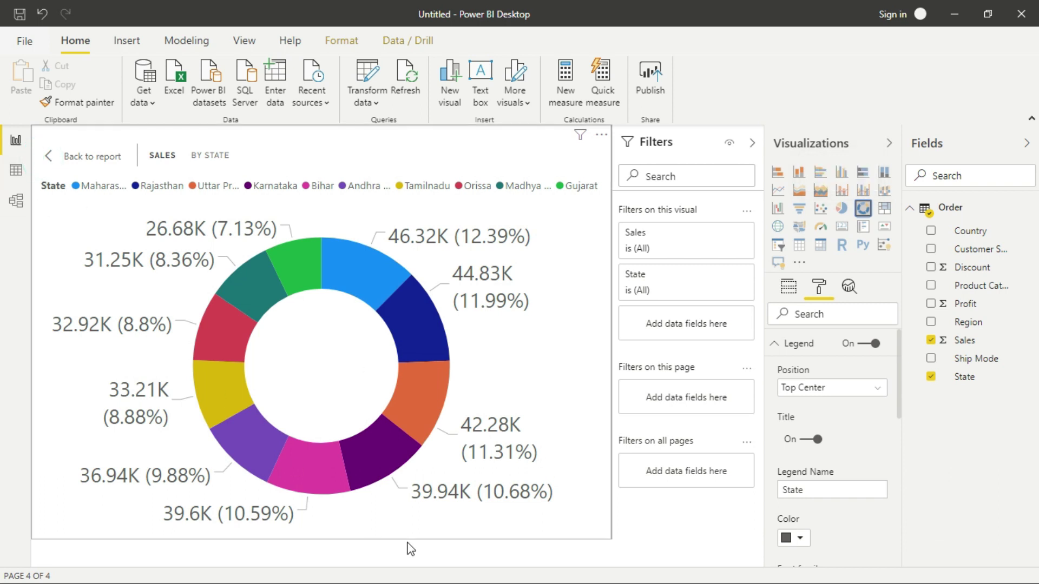
# Add a fifth report page and name it Gauge and Funnel Chart
pyautogui.click(511, 552)
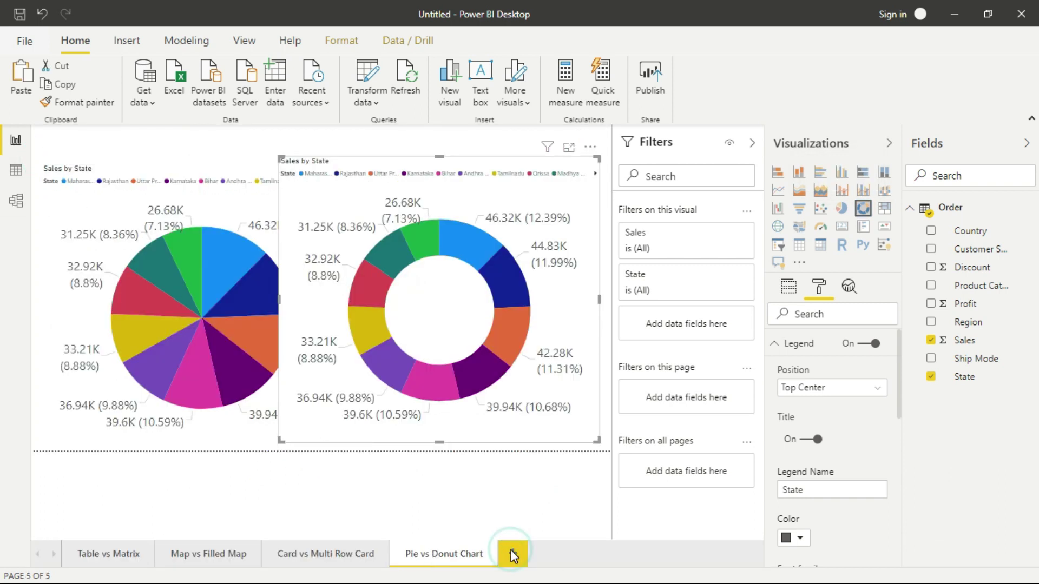
pyautogui.doubleClick(517, 552)
pyautogui.write('auge and Funnel Chart')
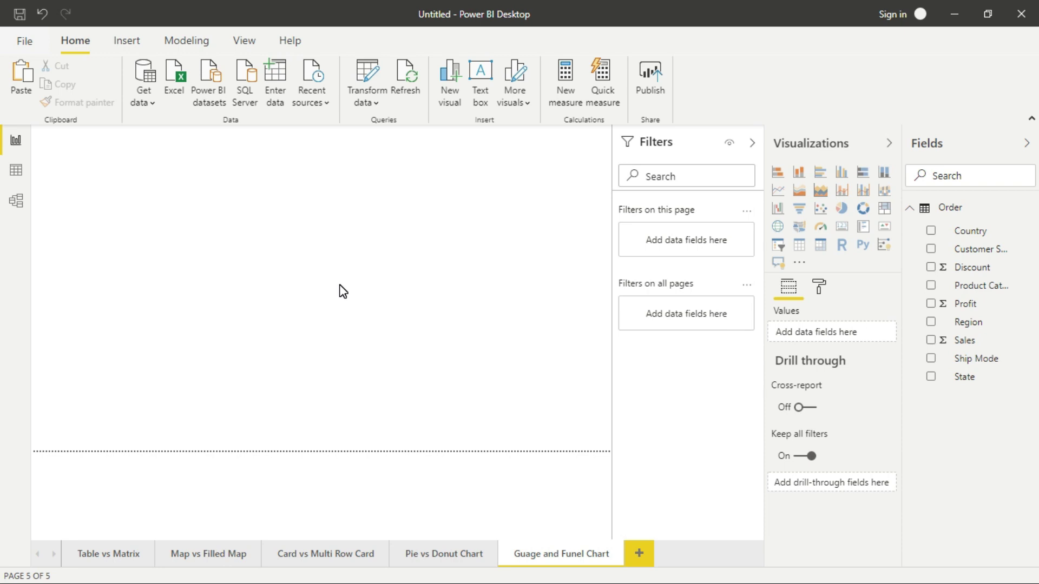
# Insert a gauge showing total Sales of 373.97K and widen it
pyautogui.click(821, 228)
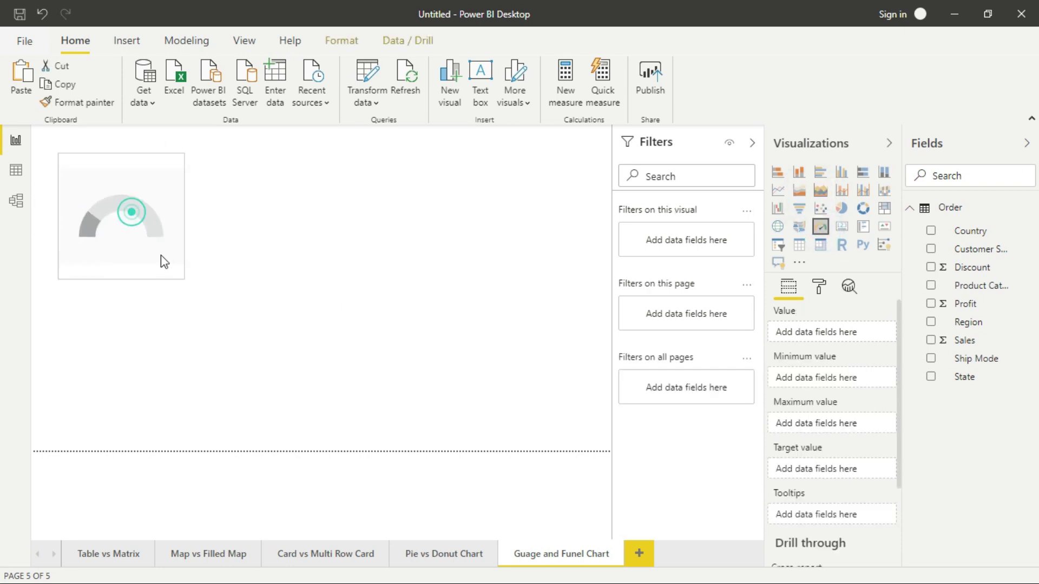
pyautogui.moveTo(186, 322); pyautogui.dragTo(258, 368)
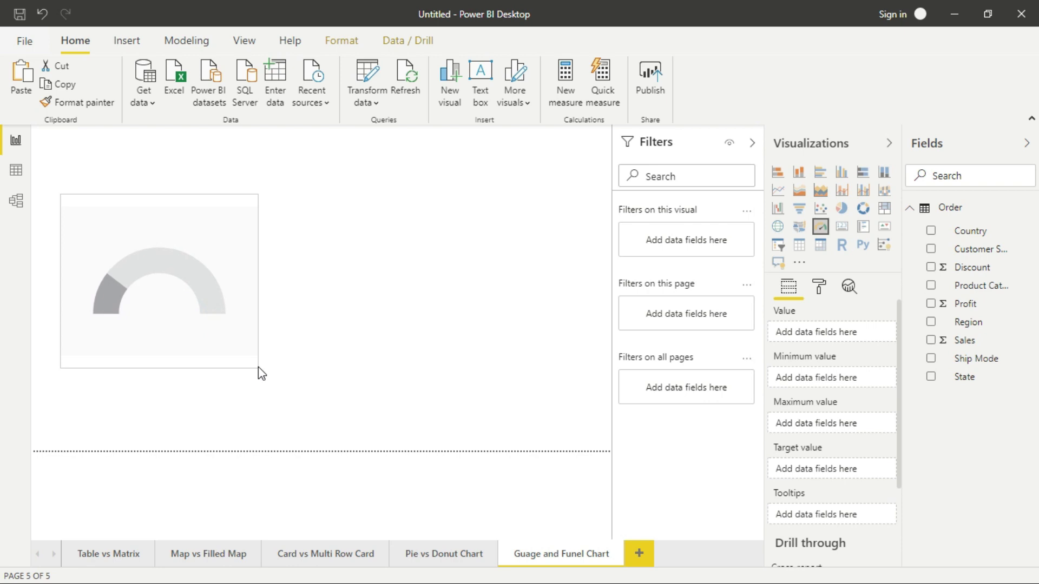
pyautogui.click(931, 340)
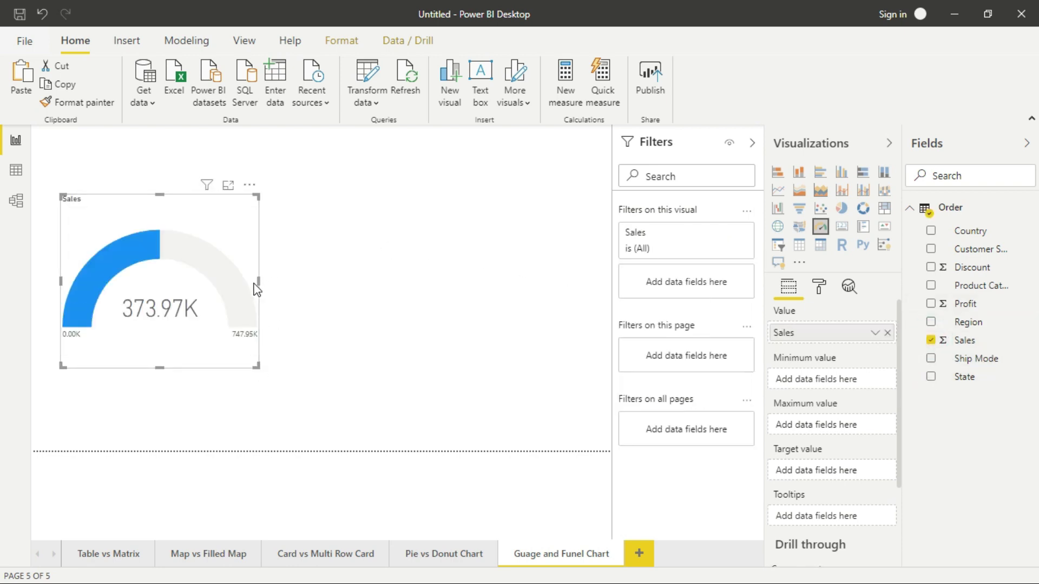
pyautogui.moveTo(258, 282); pyautogui.dragTo(294, 282)
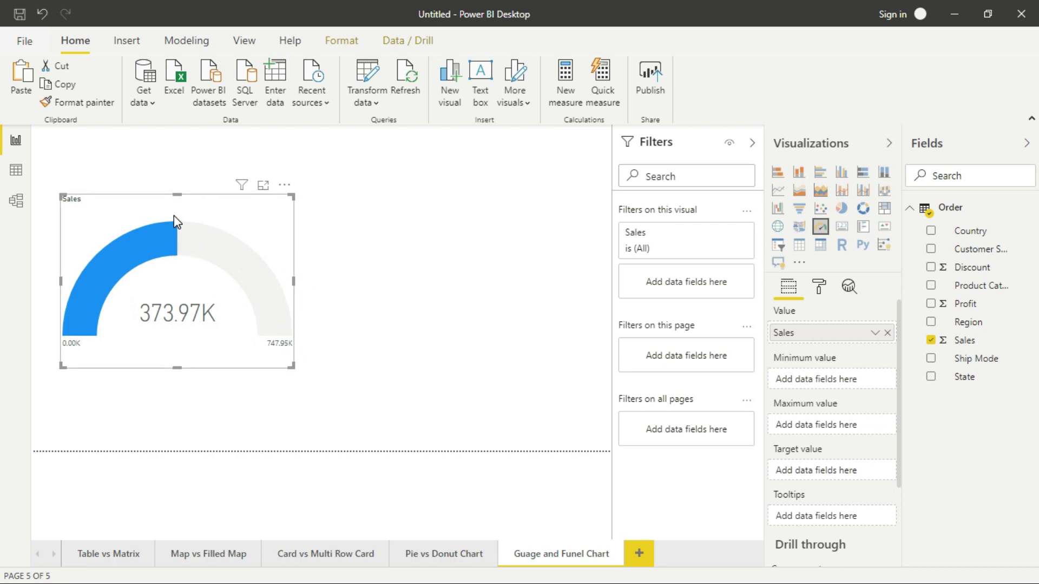
pyautogui.moveTo(173, 245)
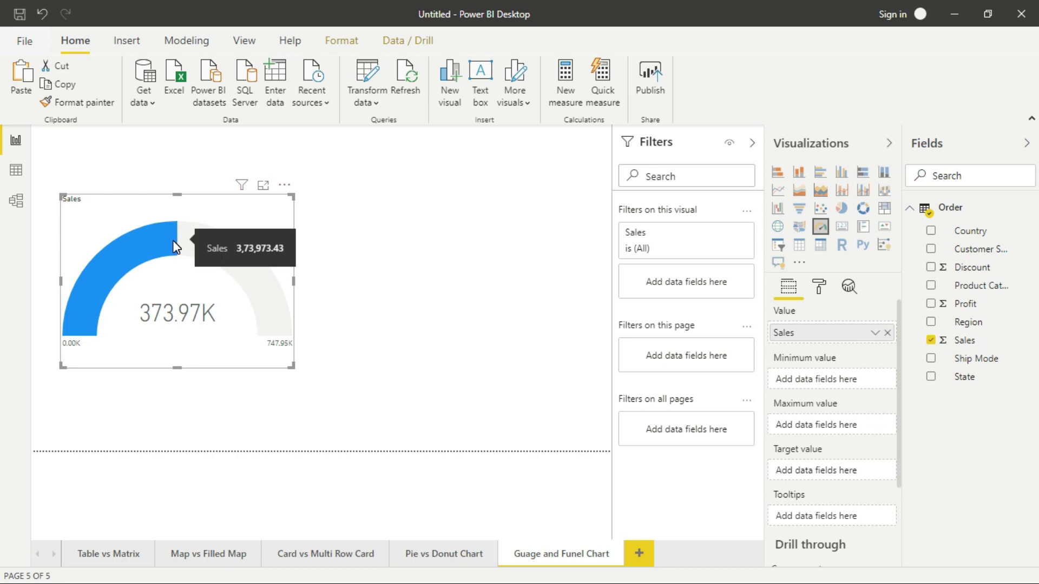
# Set the gauge's data label text size to 25 and widen the gauge slightly
pyautogui.click(819, 287)
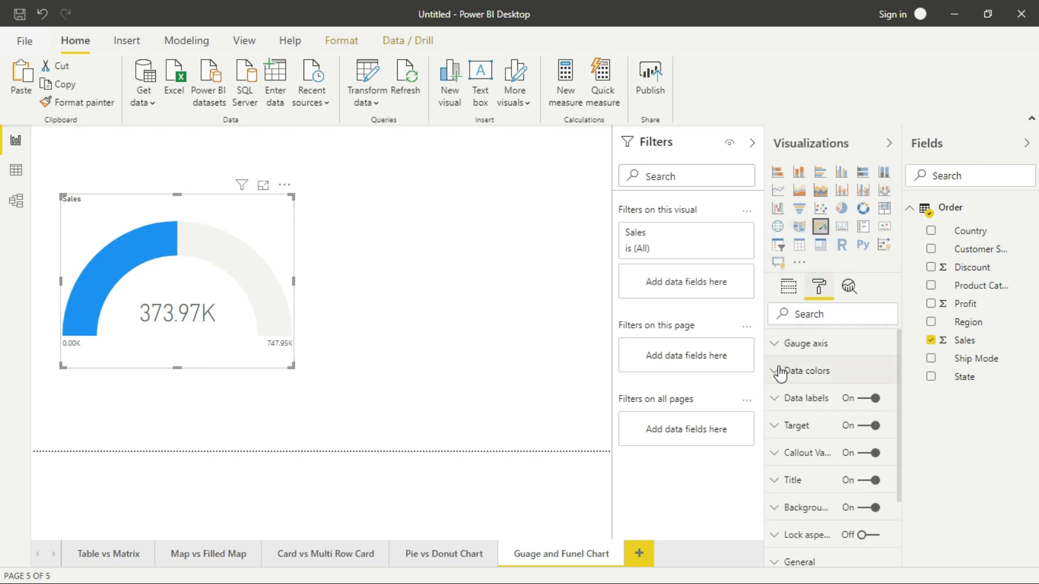
pyautogui.click(808, 399)
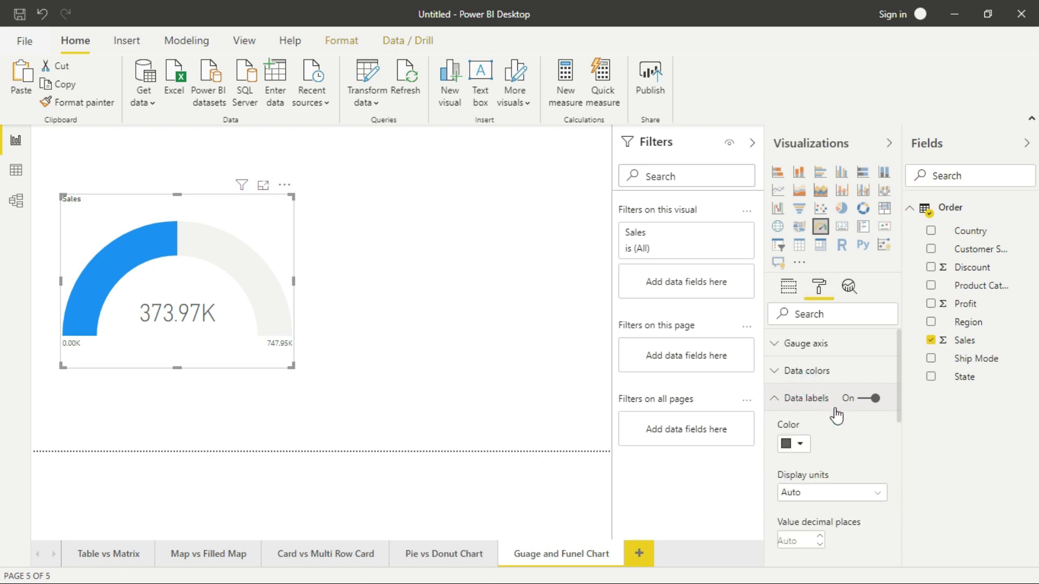
pyautogui.moveTo(898, 389); pyautogui.dragTo(804, 444)
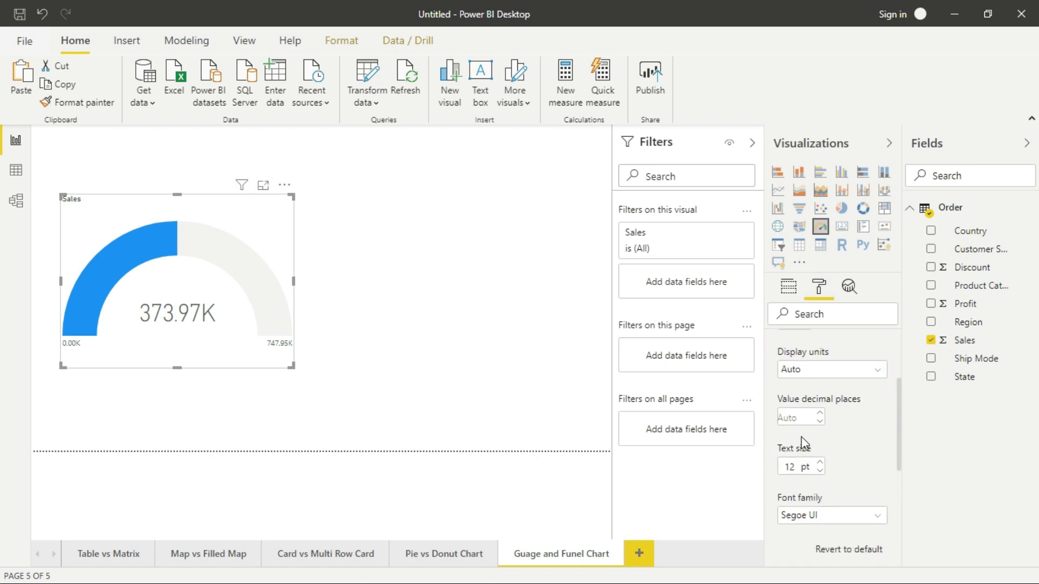
pyautogui.doubleClick(791, 467)
pyautogui.write('25')
pyautogui.press('Return')
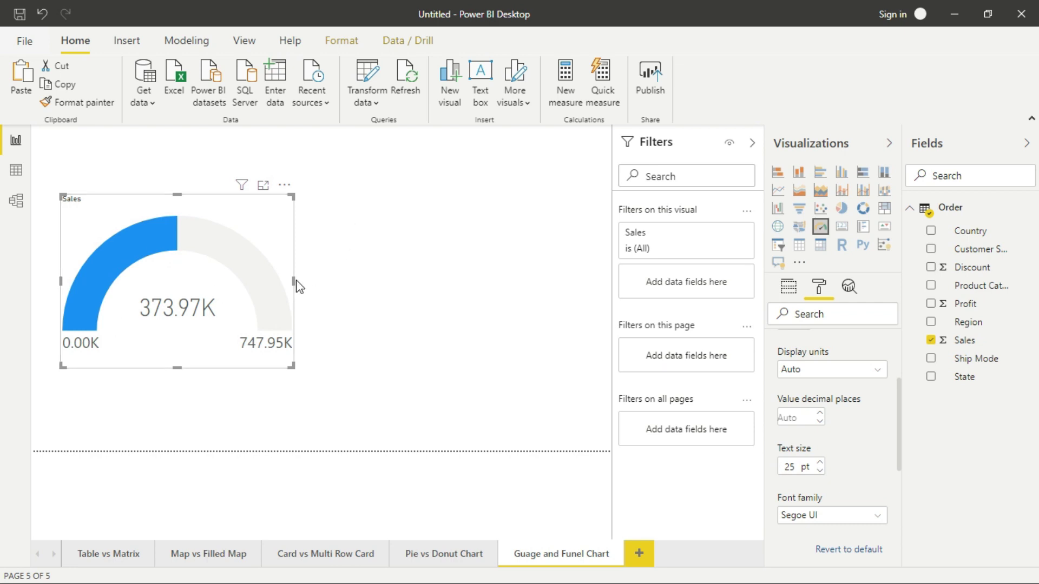
pyautogui.moveTo(294, 281); pyautogui.dragTo(301, 282)
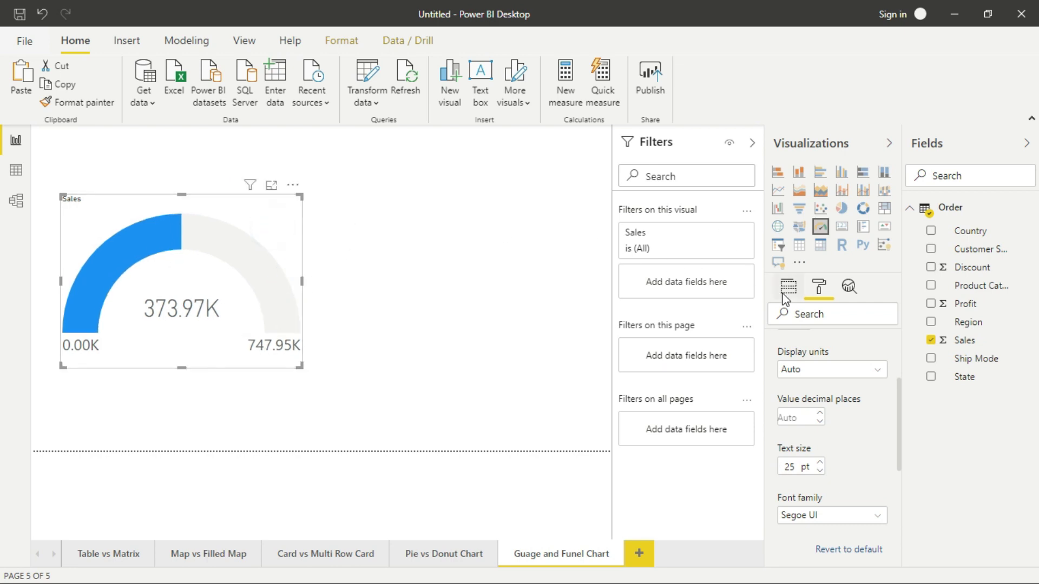
# Expand the gauge axis settings to reach the minimum value field
pyautogui.moveTo(900, 407); pyautogui.dragTo(897, 344)
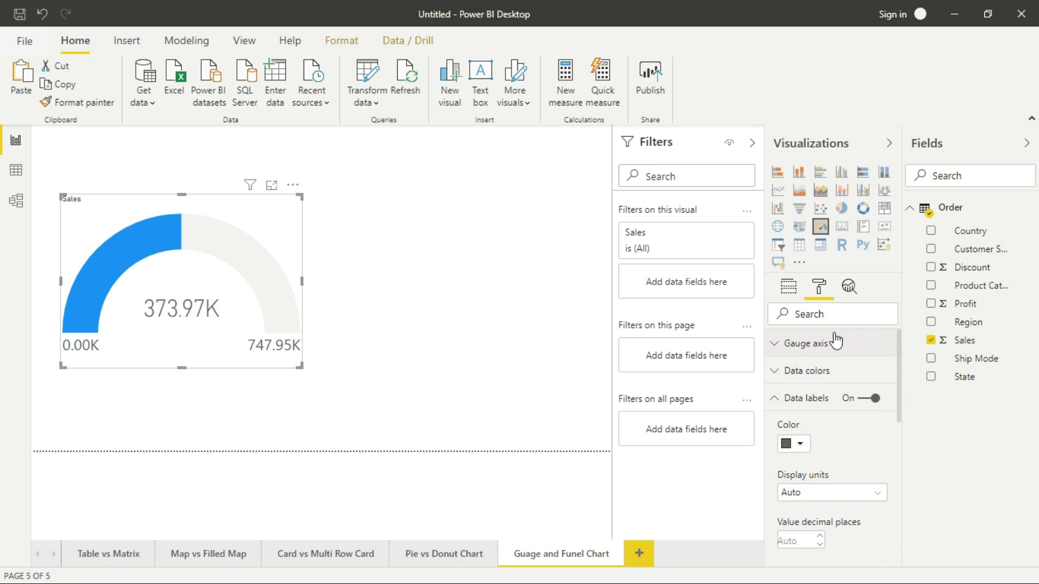
pyautogui.click(818, 344)
pyautogui.click(814, 383)
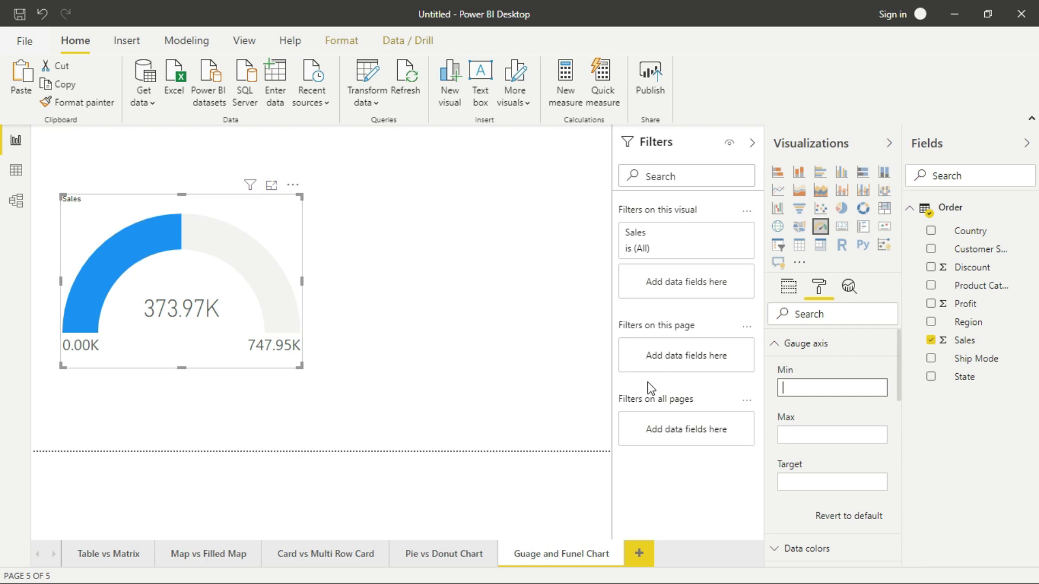
# Set the gauge axis to minimum 100000, maximum 500000 and target 400000
pyautogui.click(805, 388)
pyautogui.write('00000')
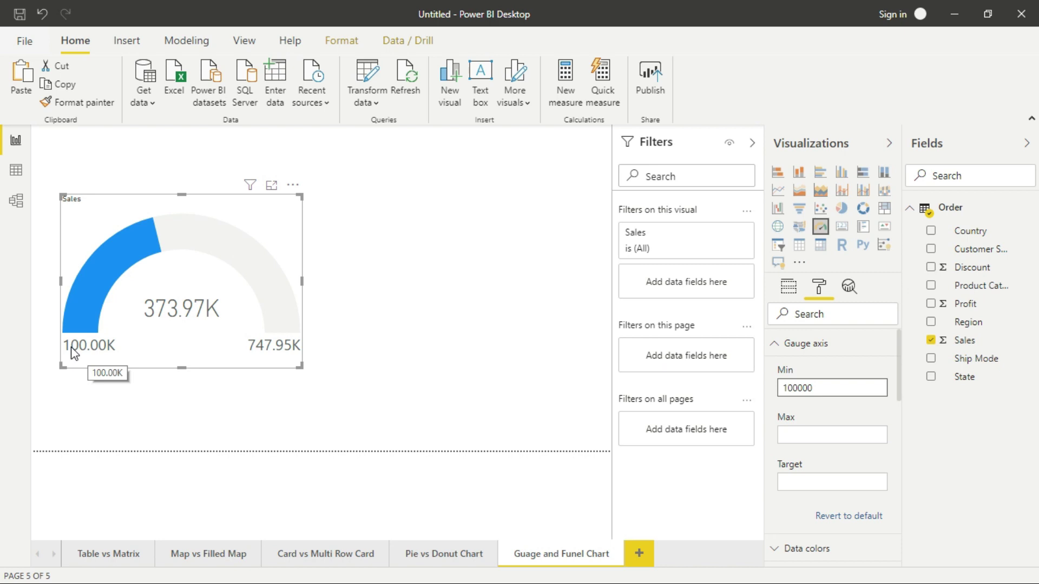
pyautogui.click(877, 437)
pyautogui.write('50')
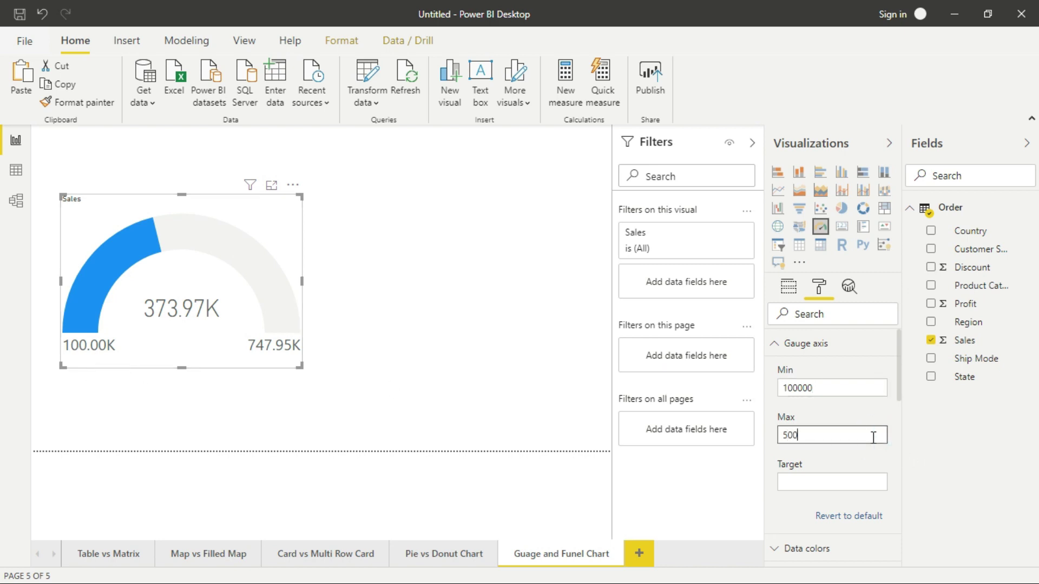
pyautogui.write('000')
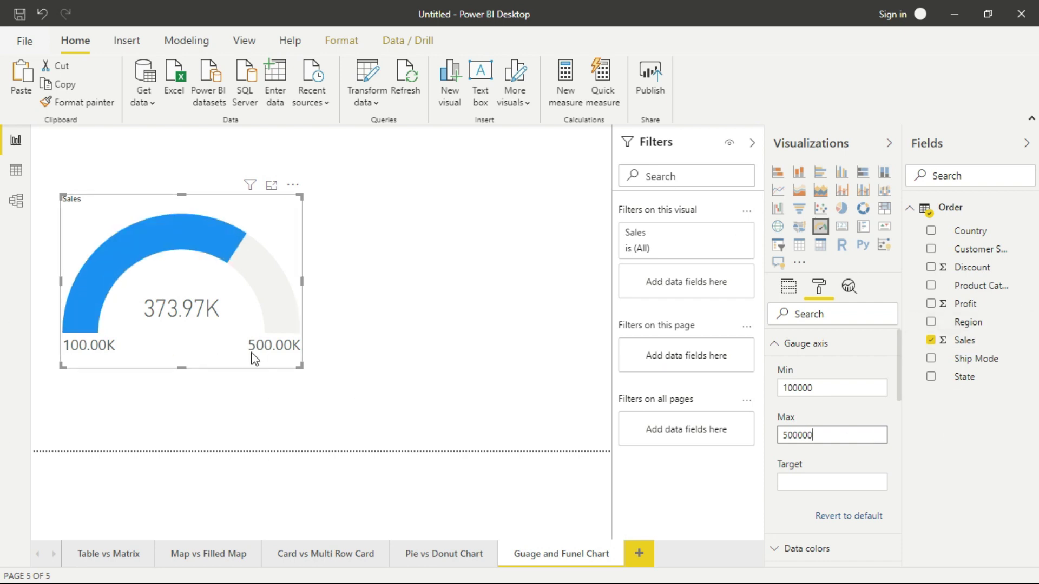
pyautogui.click(809, 483)
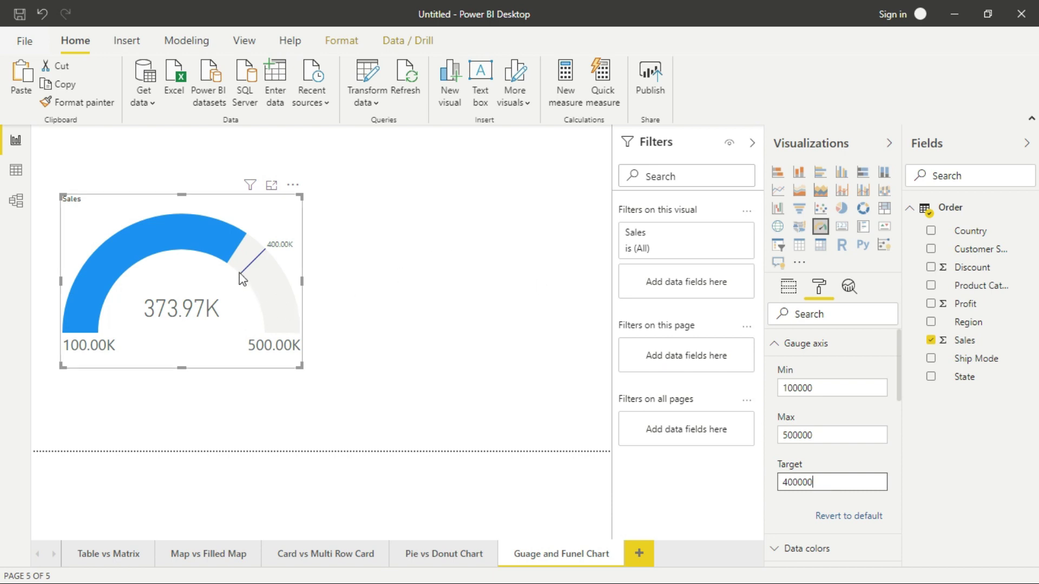
pyautogui.moveTo(251, 263)
pyautogui.write('400000')
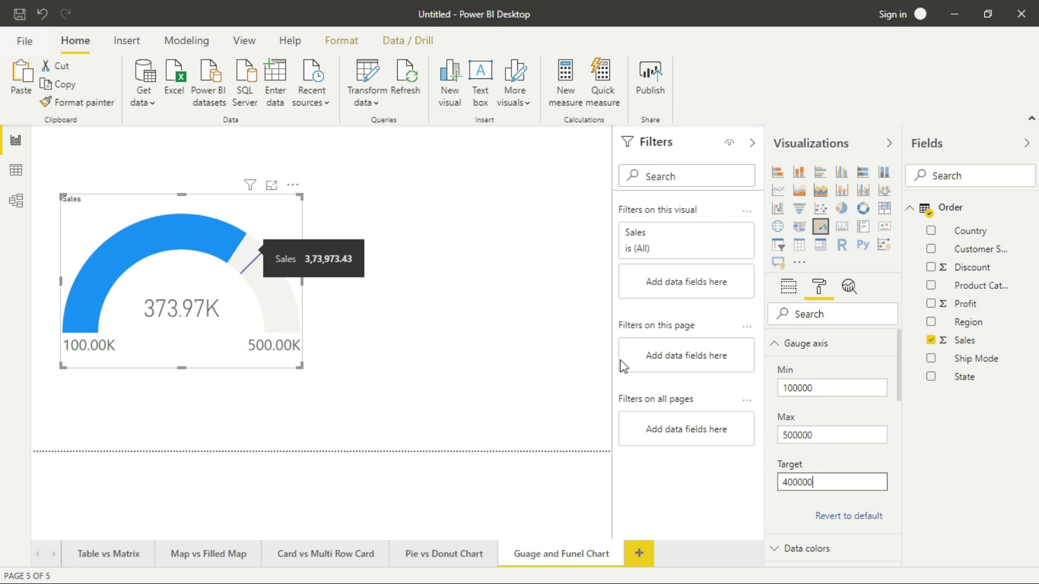
pyautogui.click(799, 344)
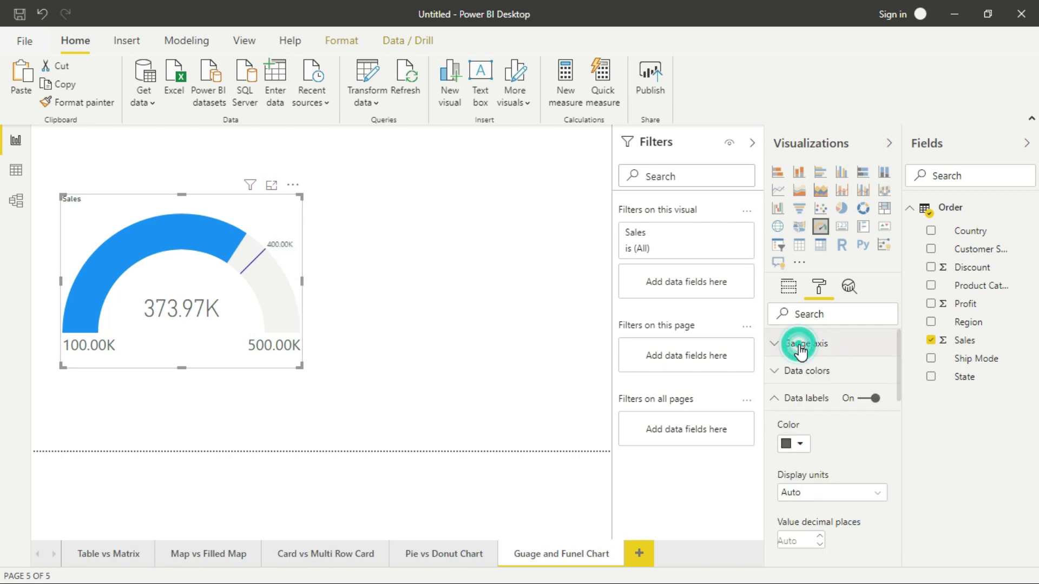
# Colour the gauge's target label orange-red and set its text size to 20
pyautogui.click(807, 399)
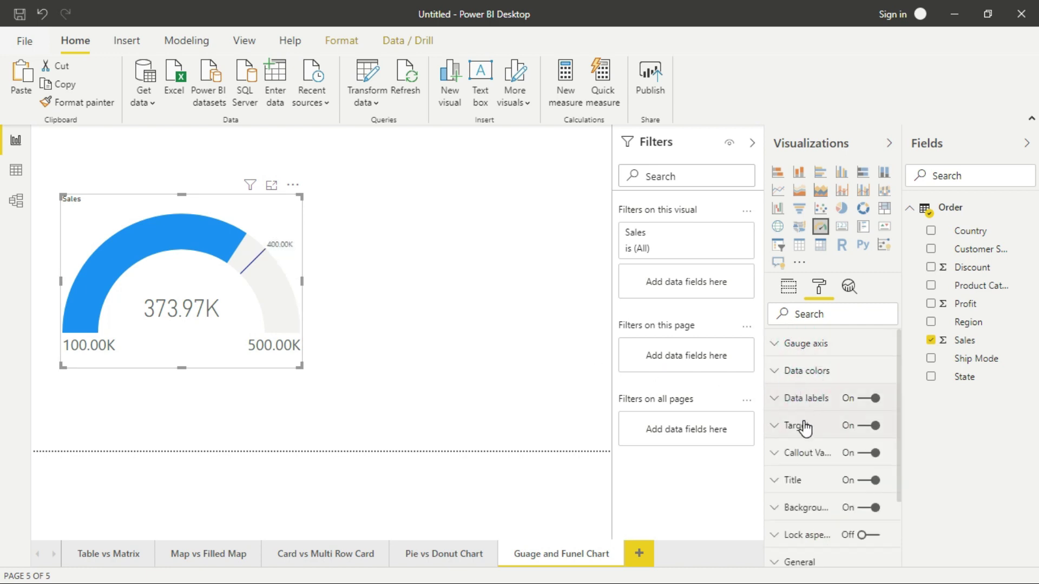
pyautogui.click(799, 426)
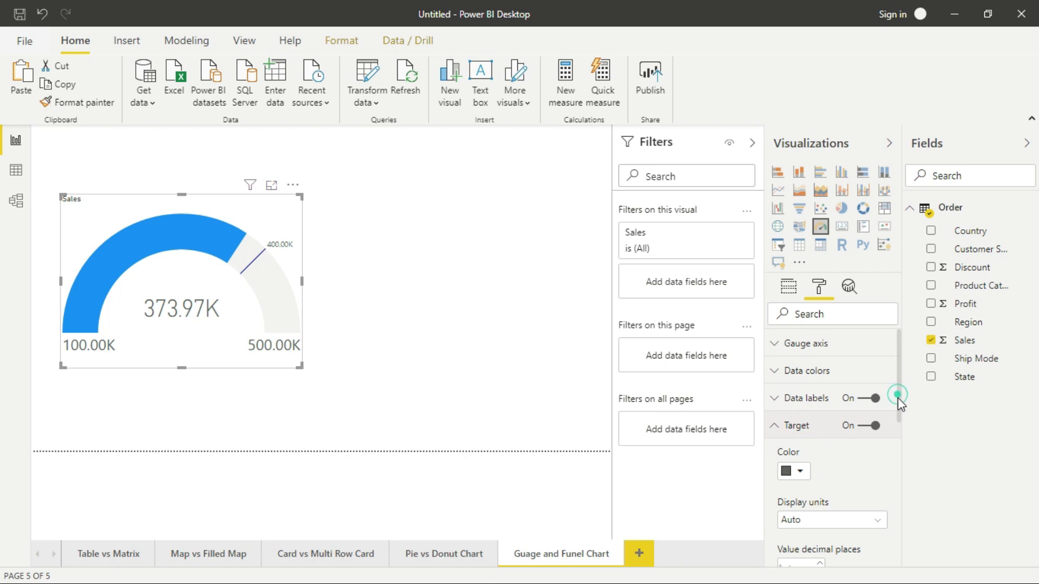
pyautogui.moveTo(897, 397); pyautogui.dragTo(872, 423)
pyautogui.click(801, 414)
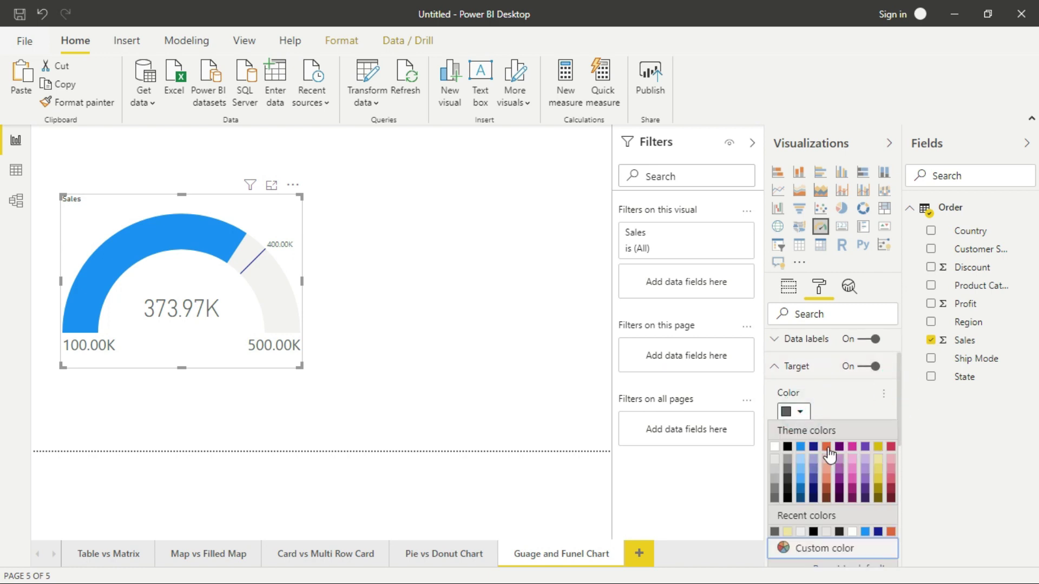
pyautogui.click(891, 532)
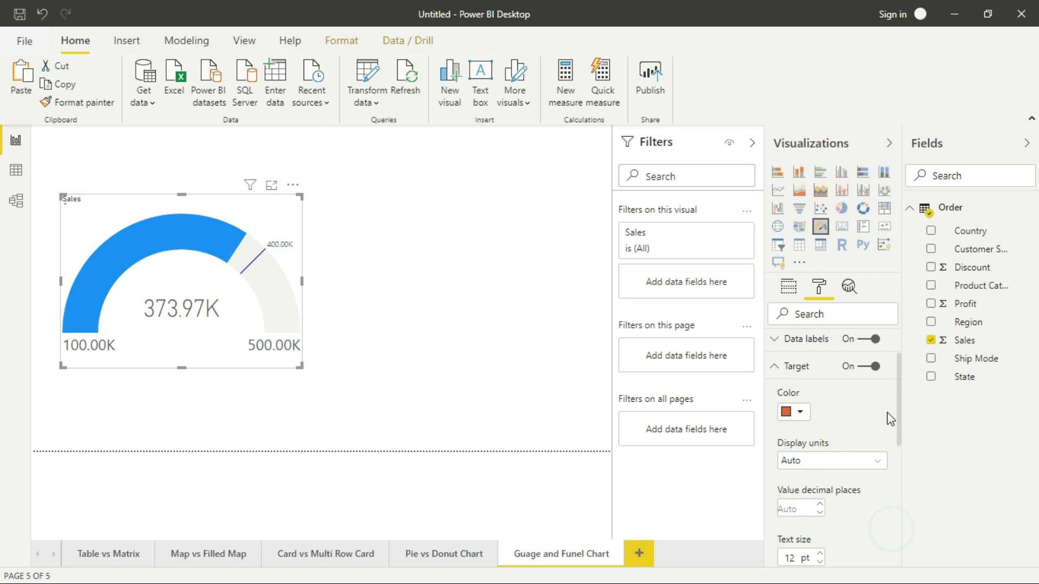
pyautogui.moveTo(900, 397); pyautogui.dragTo(898, 440)
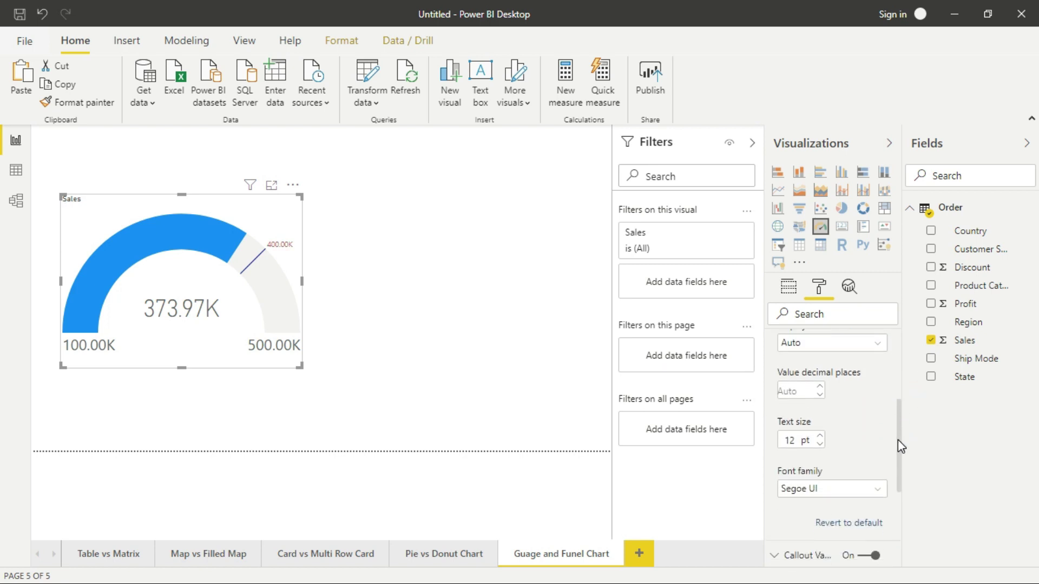
pyautogui.doubleClick(790, 439)
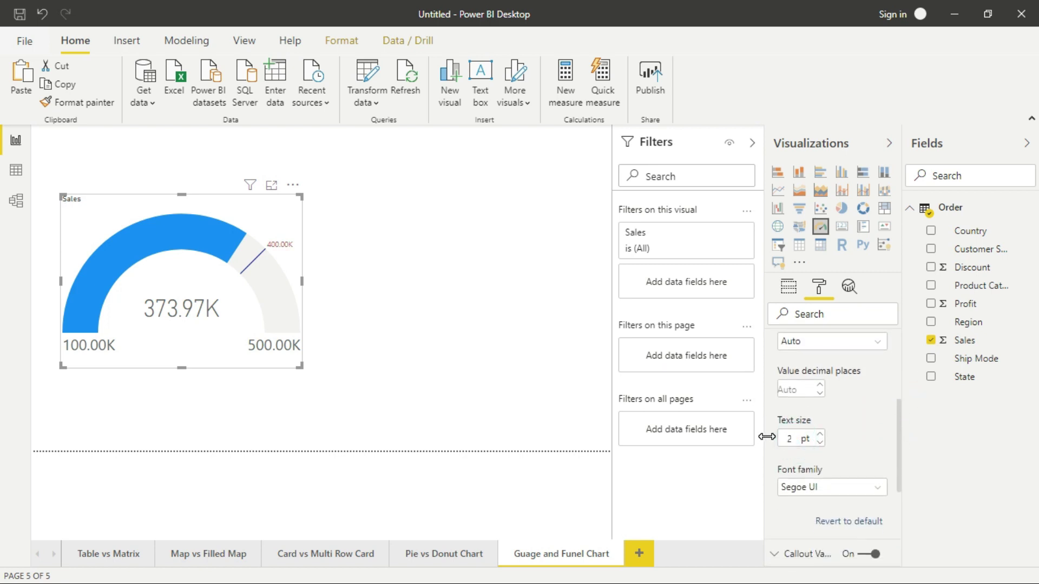
pyautogui.write('0')
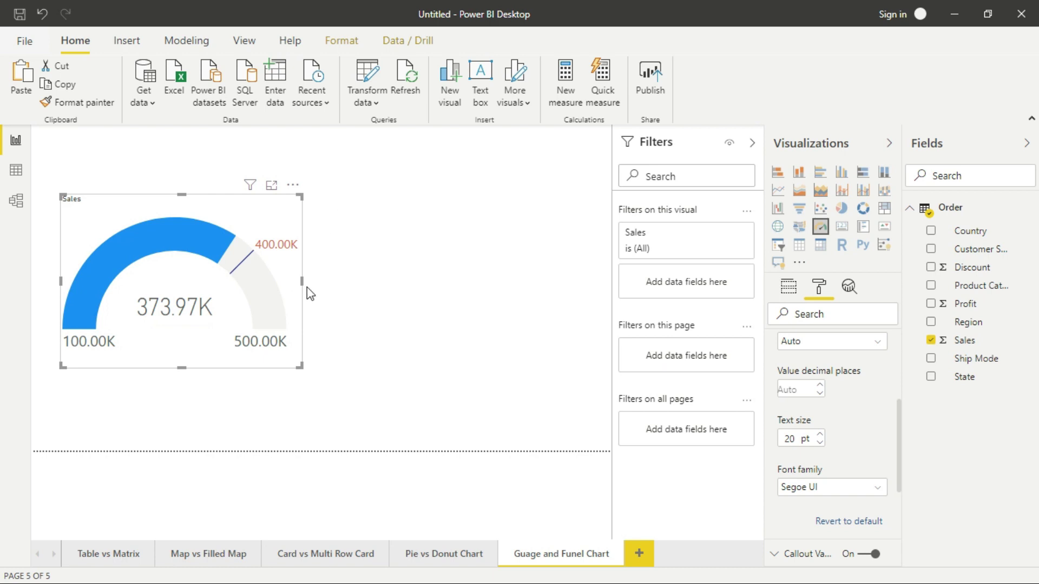
pyautogui.click(327, 287)
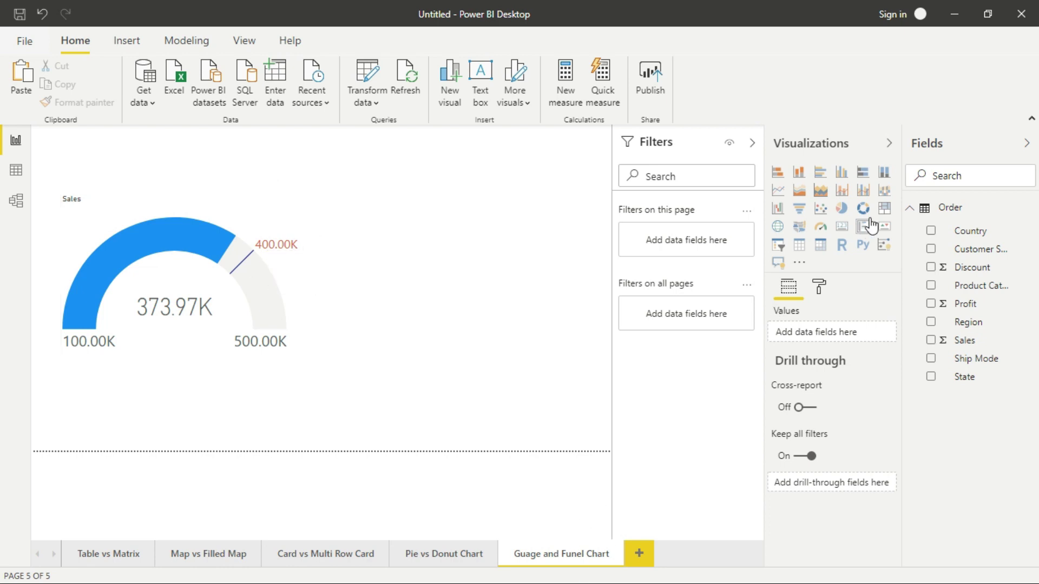
# Add a funnel chart of Profit by State beside the gauge, sized taller and wider
pyautogui.click(798, 209)
pyautogui.moveTo(261, 139)
pyautogui.mouseDown()
pyautogui.moveTo(443, 170)
pyautogui.moveTo(554, 159)
pyautogui.mouseUp()
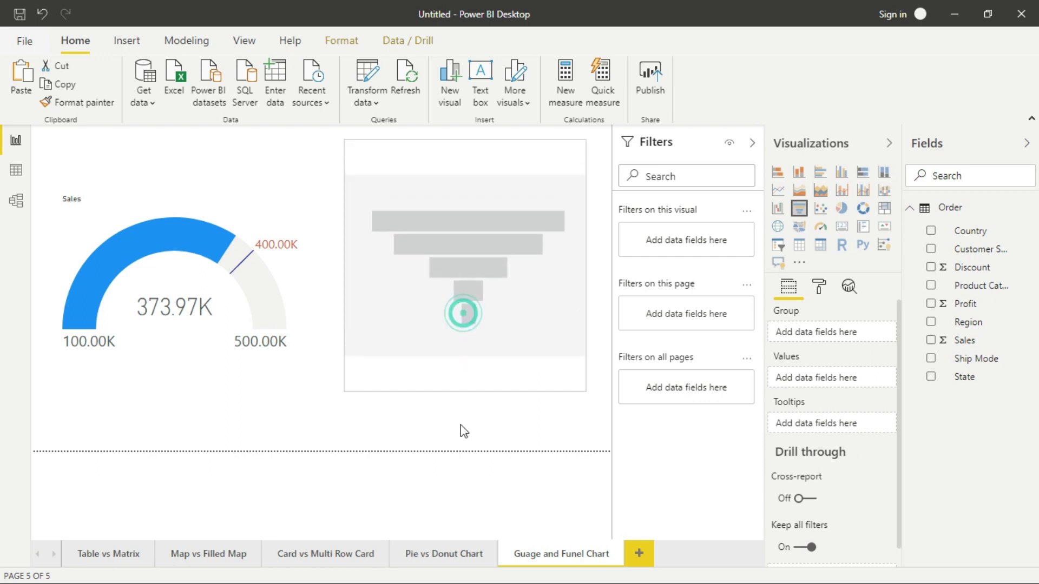
pyautogui.moveTo(463, 313); pyautogui.dragTo(464, 437)
pyautogui.moveTo(968, 322)
pyautogui.click(931, 304)
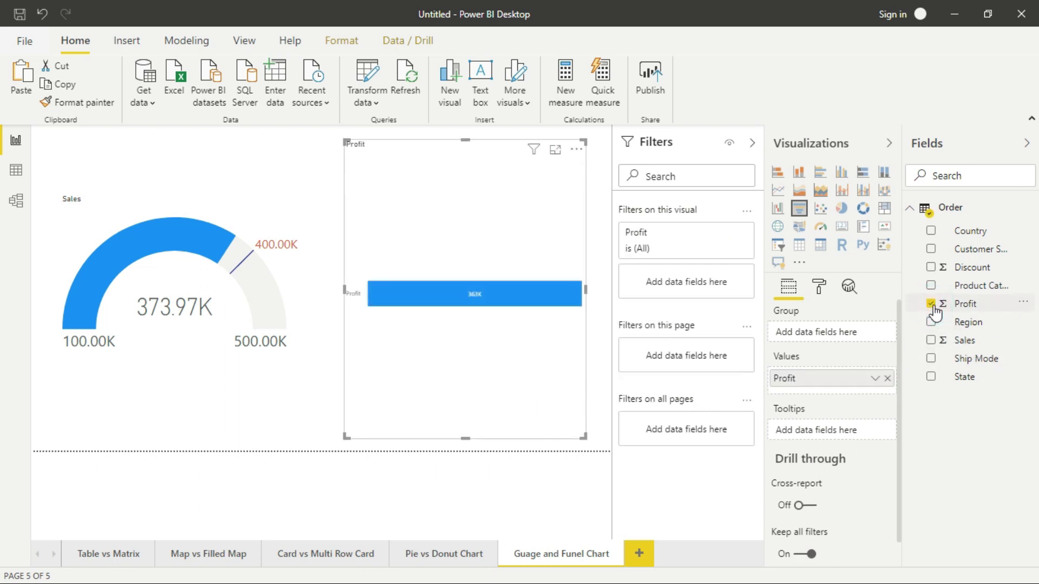
pyautogui.click(931, 376)
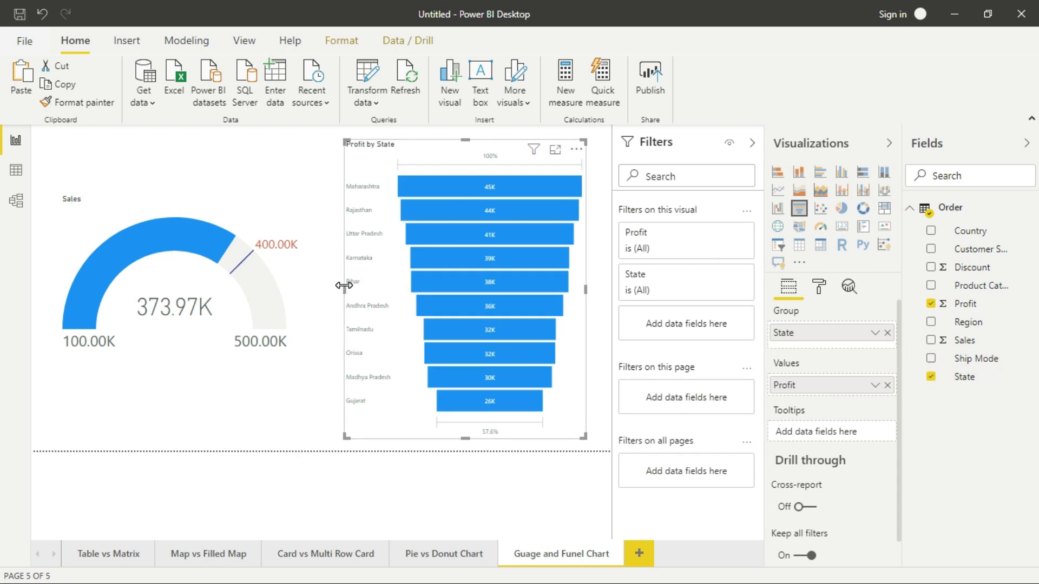
pyautogui.moveTo(345, 289); pyautogui.dragTo(313, 278)
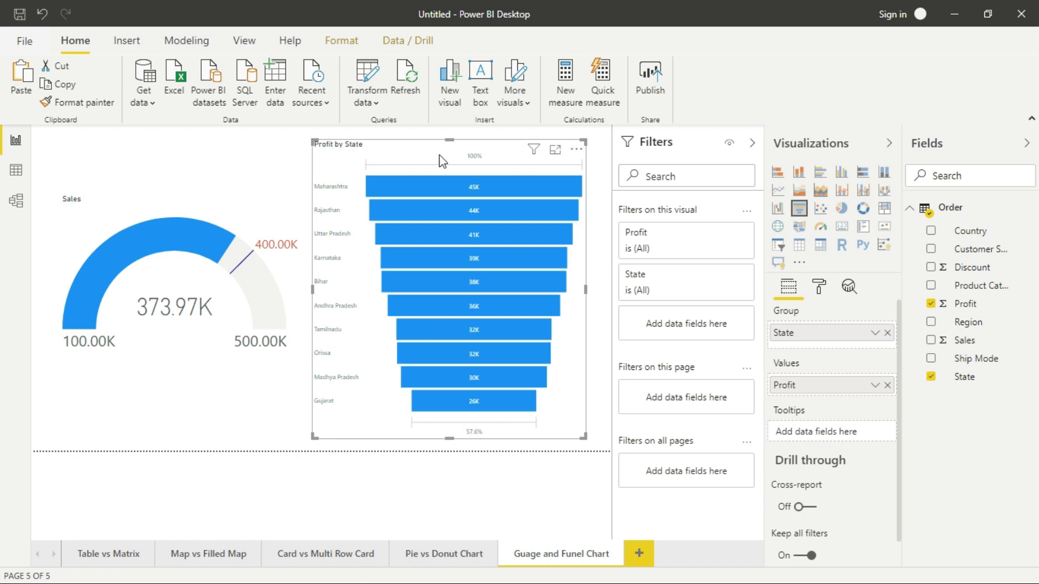
# Set the funnel chart's data label text size to 20
pyautogui.click(820, 287)
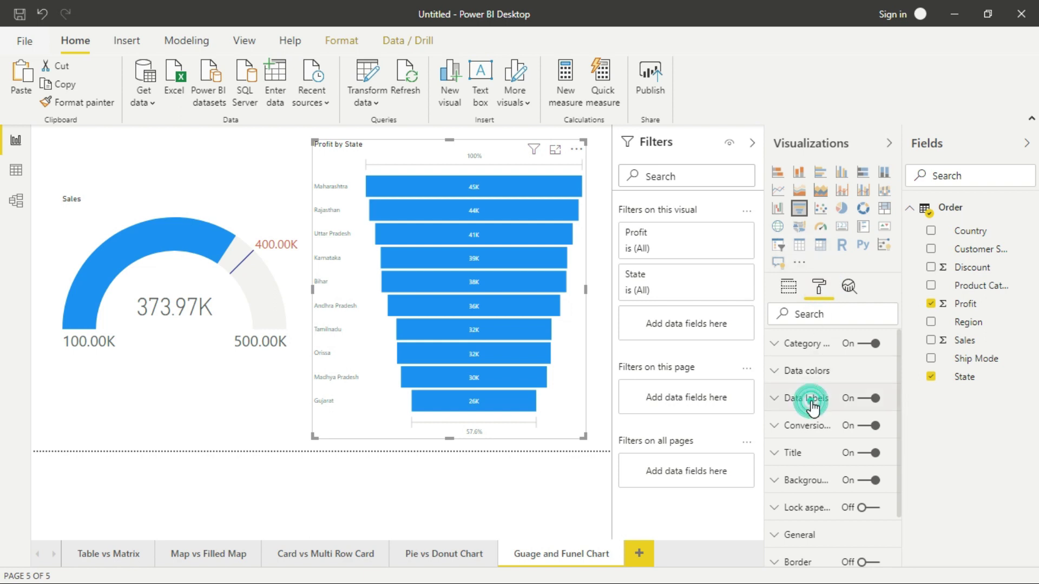
pyautogui.click(806, 398)
pyautogui.scroll(-3, 899, 412)
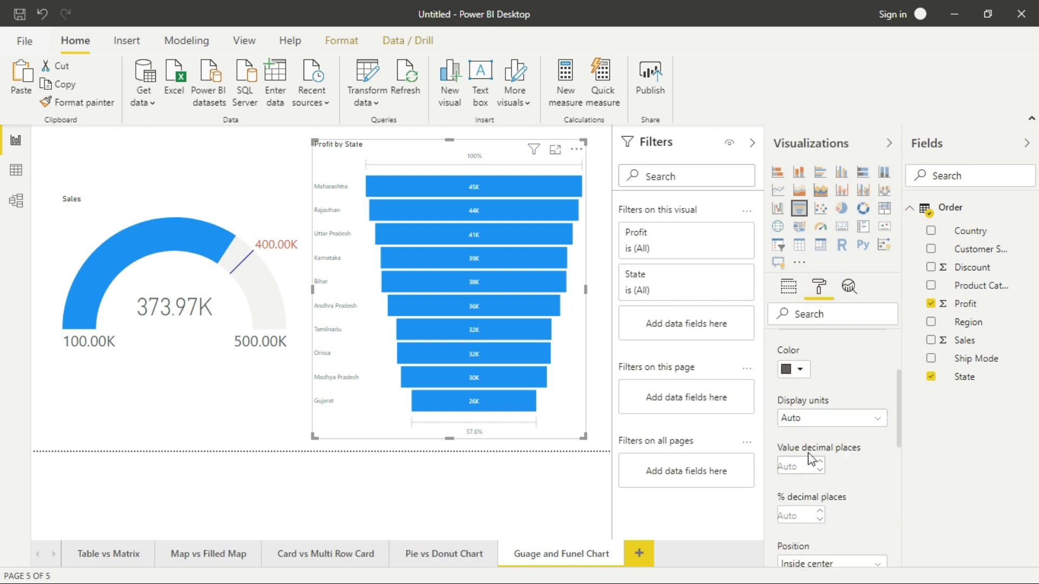
pyautogui.moveTo(897, 415); pyautogui.dragTo(900, 489)
pyautogui.doubleClick(783, 428)
pyautogui.write('20')
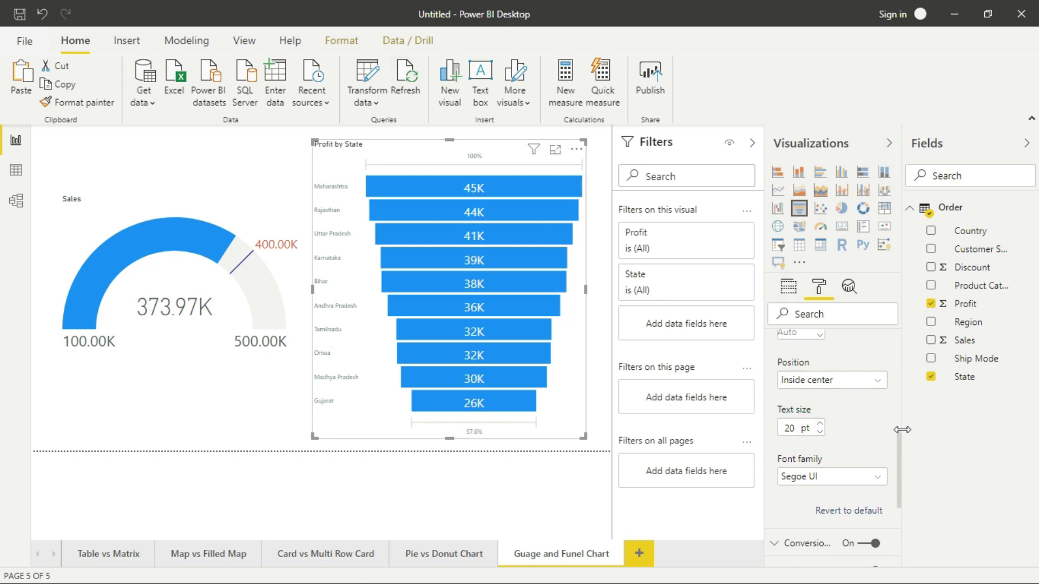
# Set the funnel's category label text size to 20 and view it in focus mode
pyautogui.moveTo(900, 447); pyautogui.dragTo(902, 345)
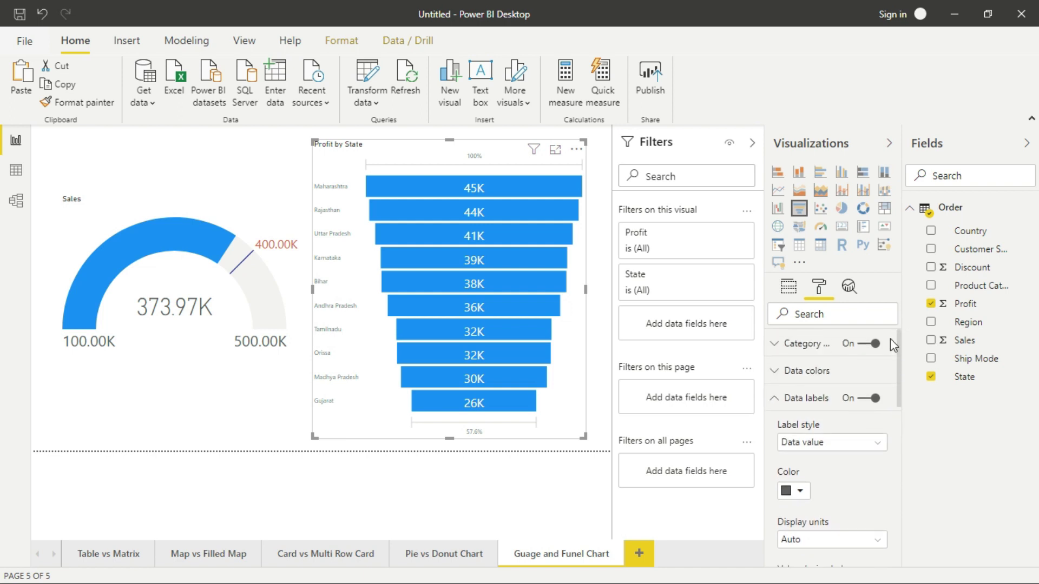
pyautogui.click(802, 344)
pyautogui.click(788, 439)
pyautogui.doubleClick(786, 439)
pyautogui.write('20')
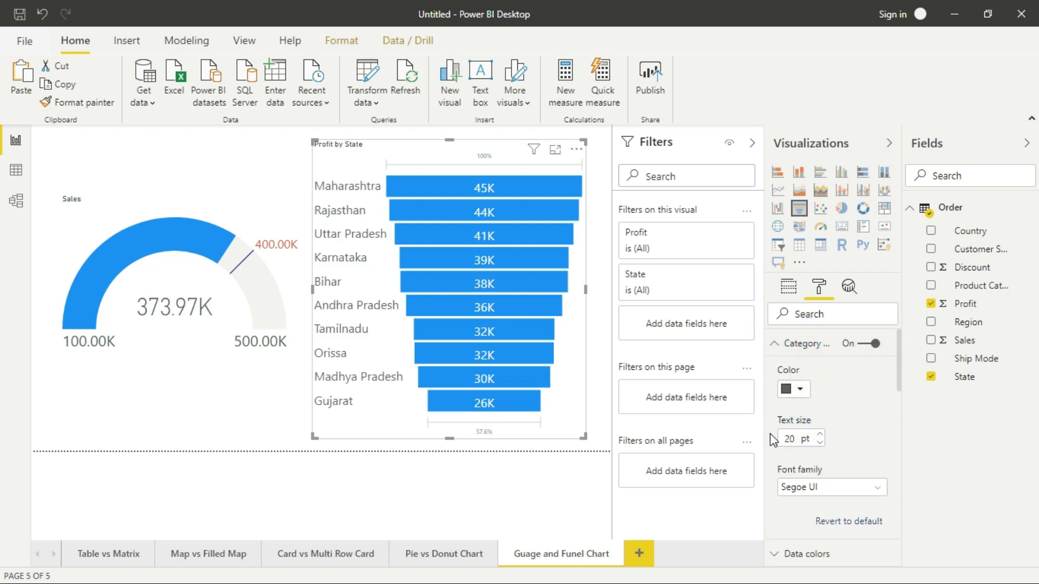
pyautogui.click(555, 149)
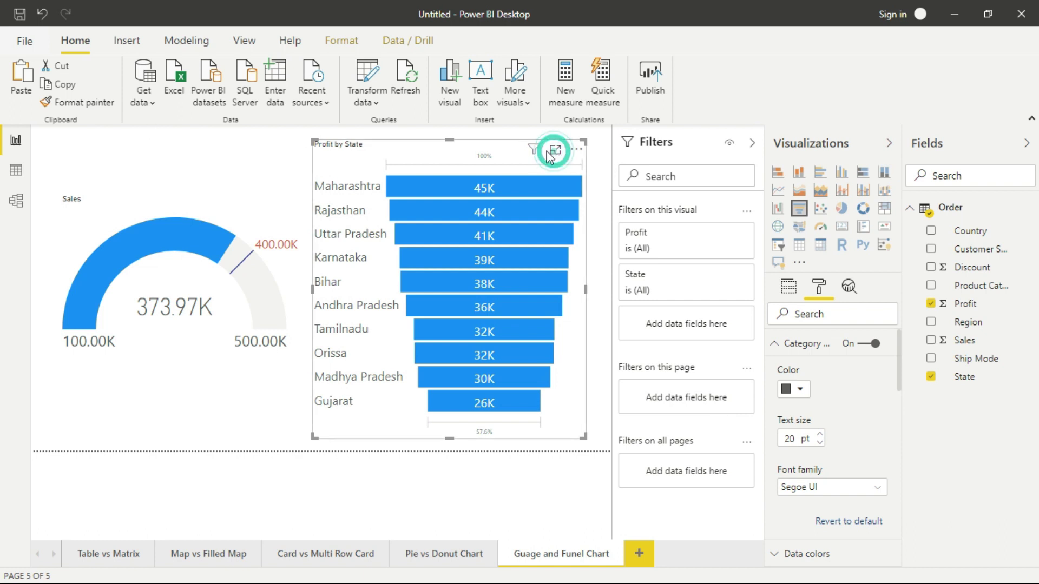
pyautogui.moveTo(483, 401)
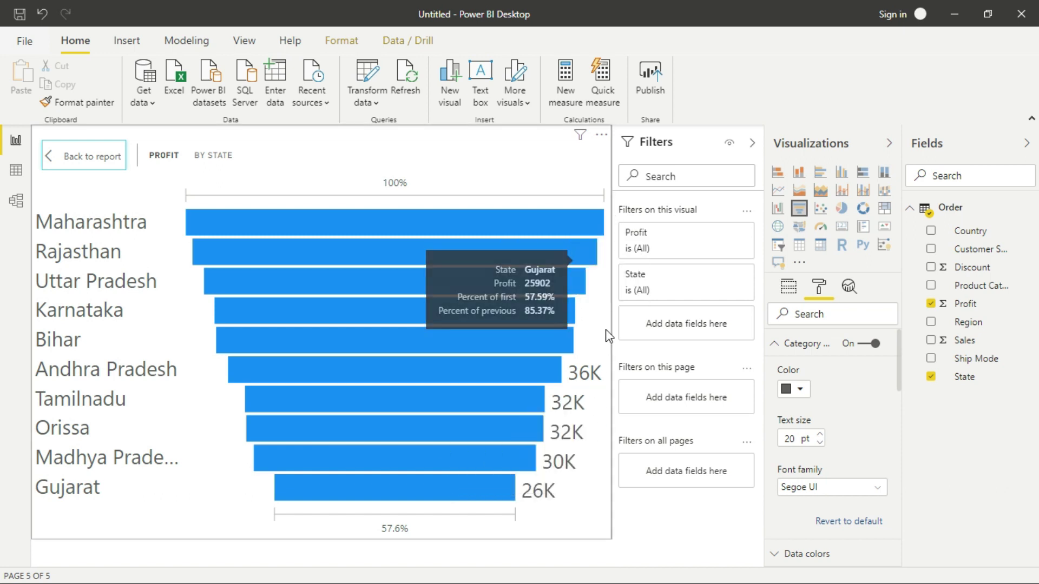
# Reduce the funnel's data label text size to 15 and return to the report page
pyautogui.click(818, 287)
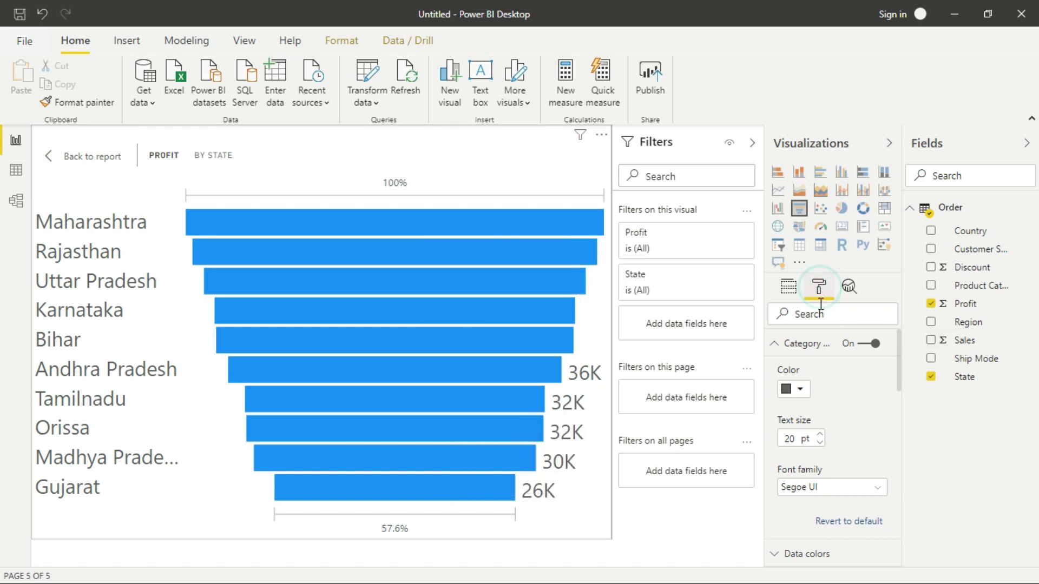
pyautogui.moveTo(898, 360); pyautogui.dragTo(896, 470)
pyautogui.click(795, 539)
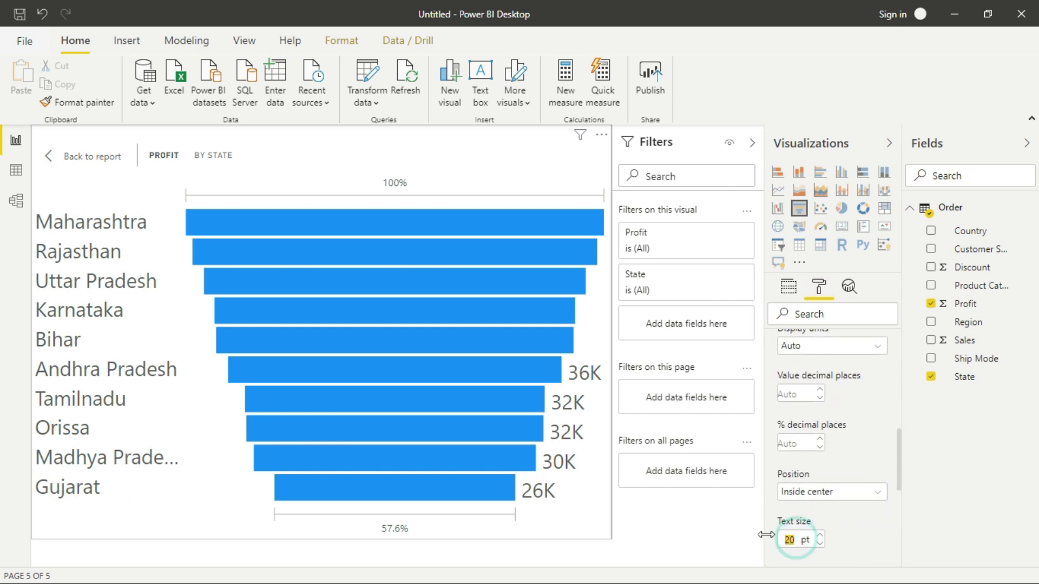
pyautogui.write('15')
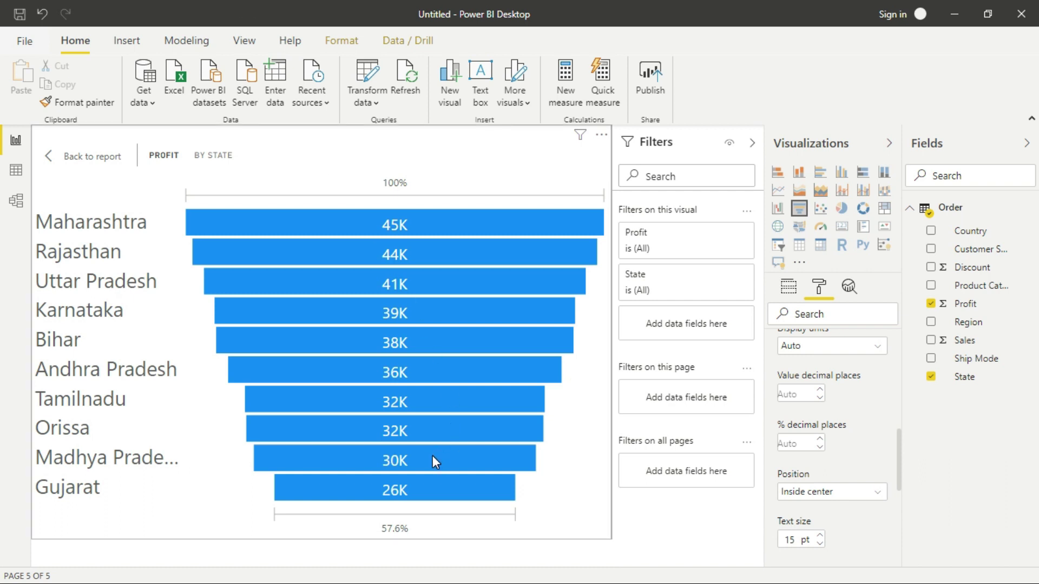
pyautogui.moveTo(424, 222)
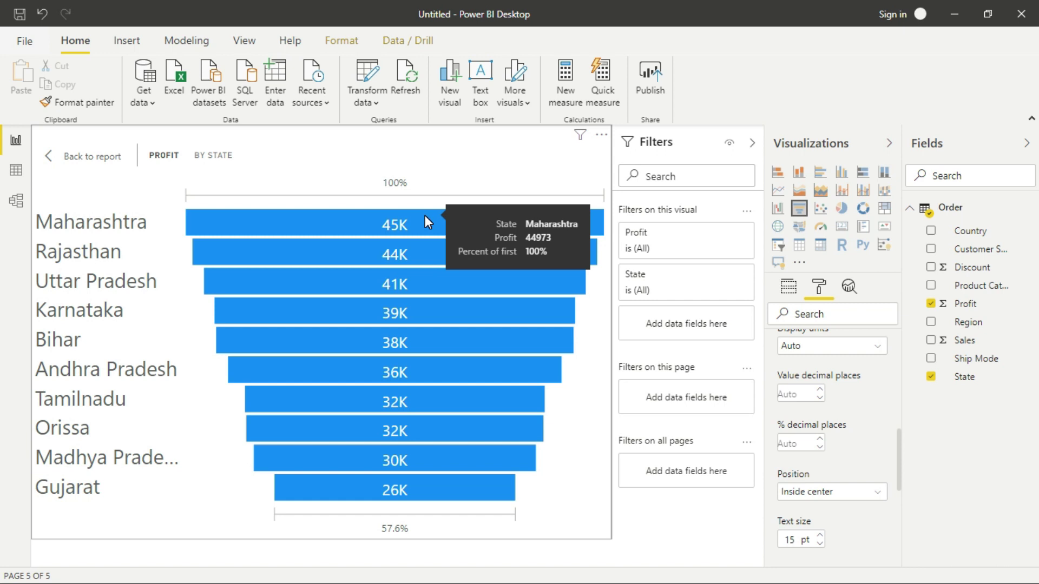
pyautogui.click(87, 160)
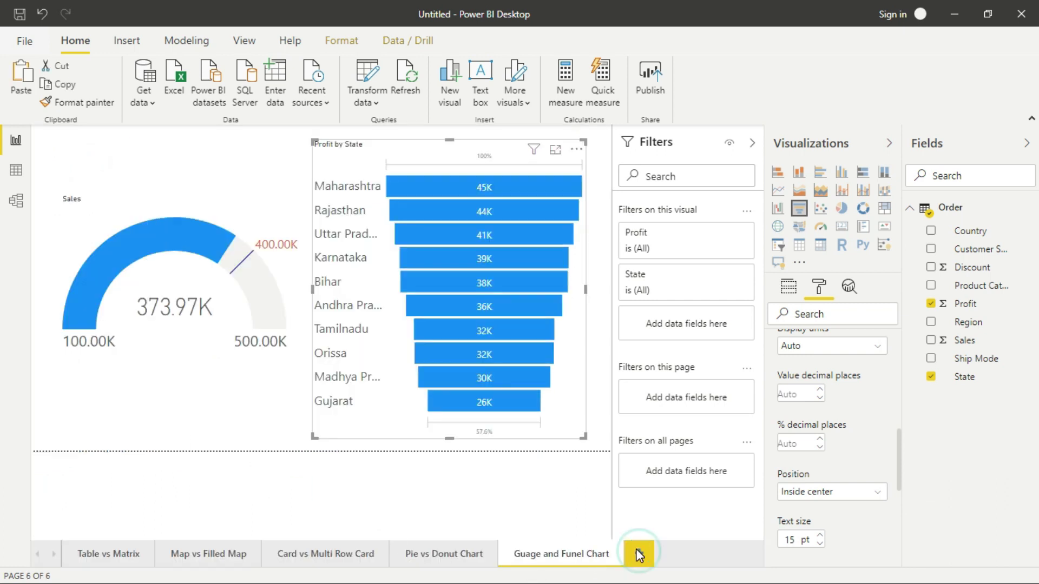
# Insert a sixth blank report page and name its tab 'Bar'
pyautogui.click(637, 552)
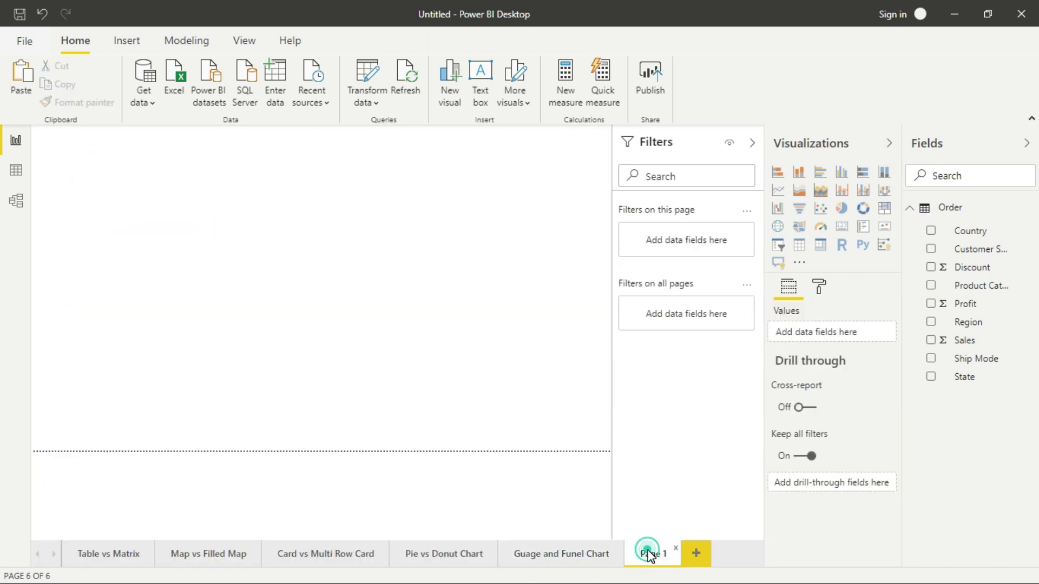
pyautogui.doubleClick(649, 552)
pyautogui.write('Bar')
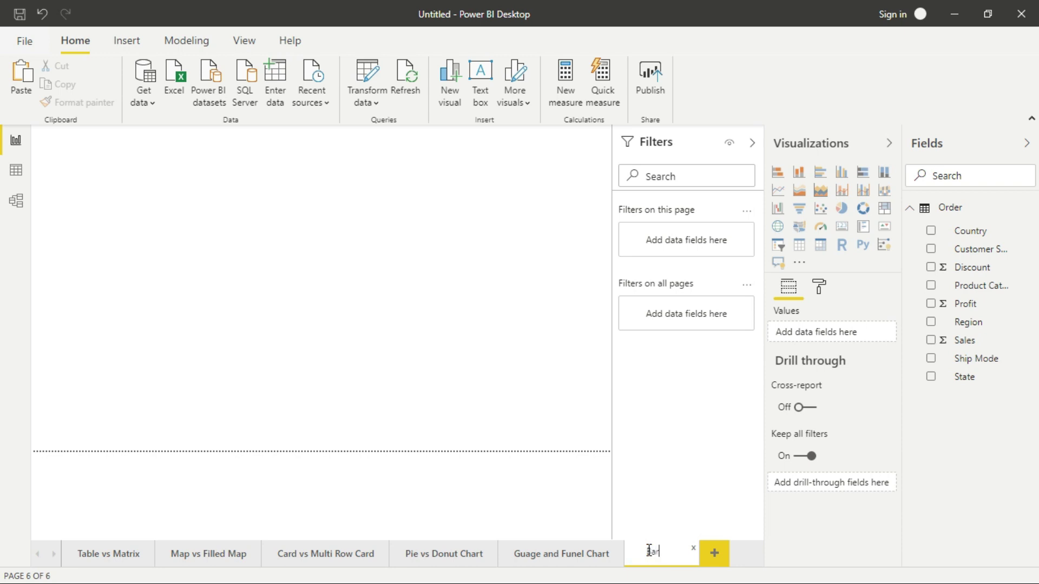
pyautogui.click(435, 211)
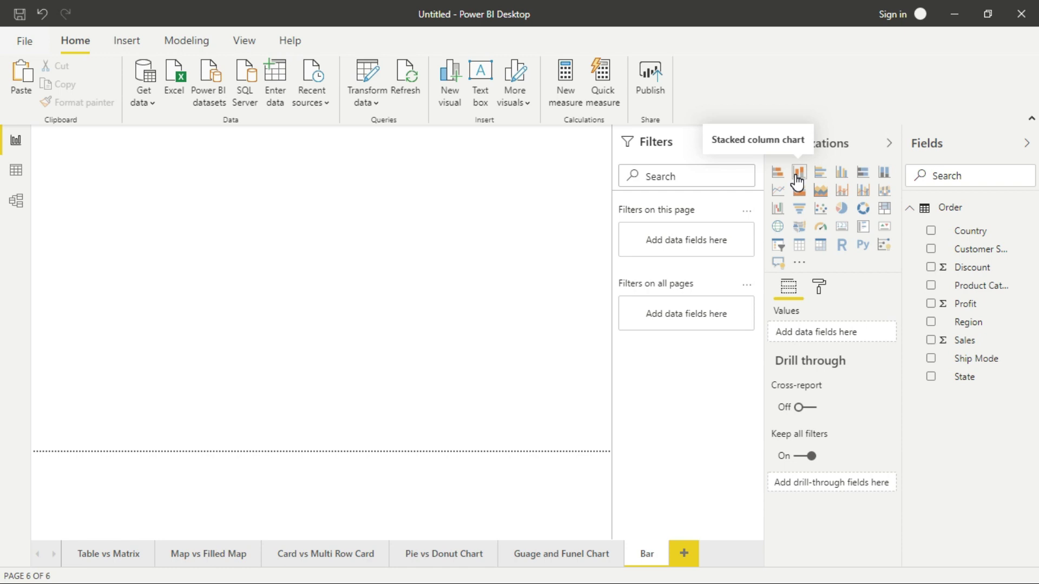
# Add a stacked bar chart of Sales by Product Category and size it on the page
pyautogui.click(778, 173)
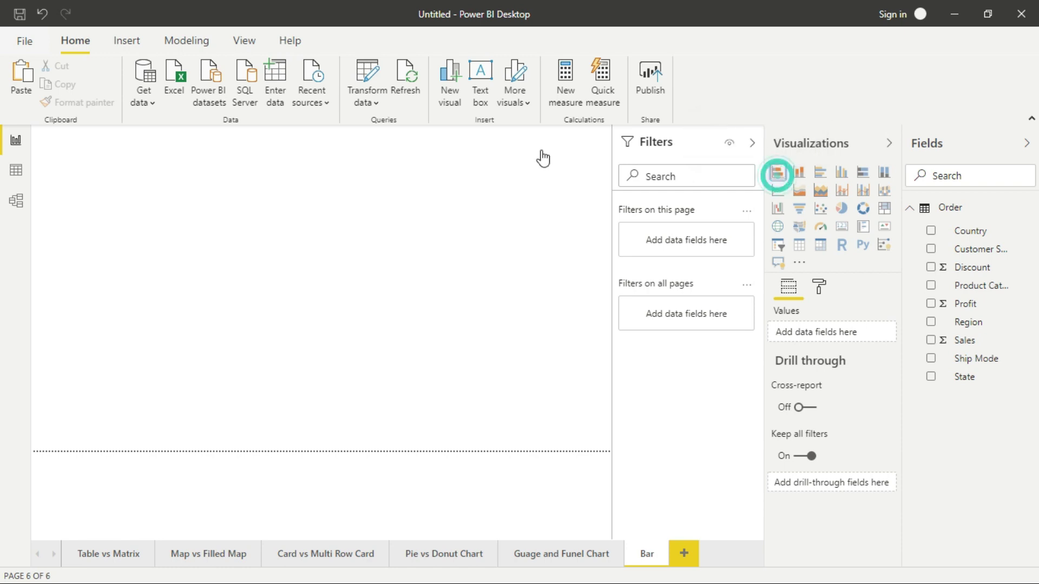
pyautogui.click(931, 340)
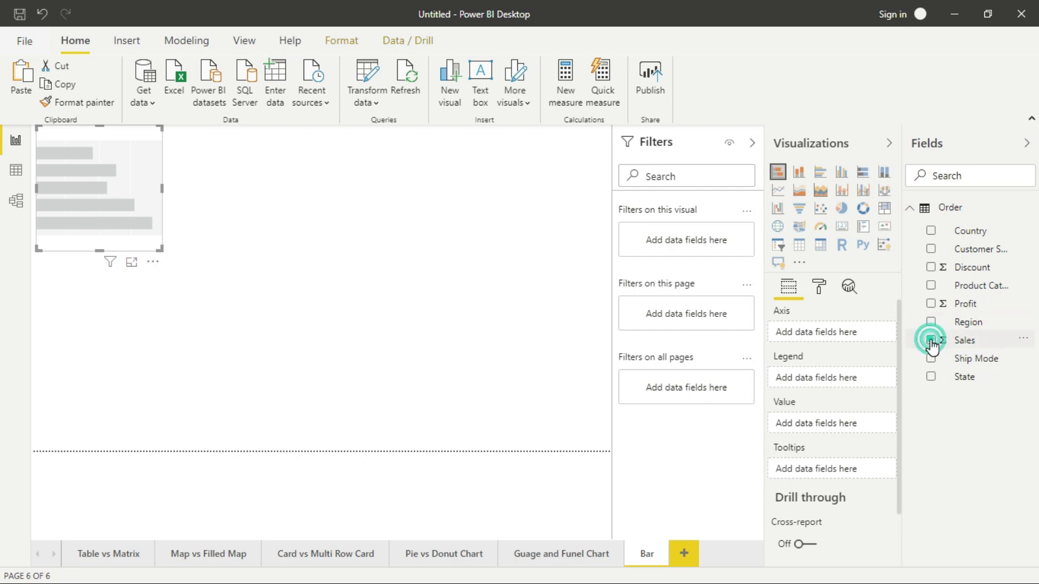
pyautogui.click(931, 285)
pyautogui.moveTo(147, 227)
pyautogui.mouseDown()
pyautogui.moveTo(167, 253)
pyautogui.moveTo(454, 449)
pyautogui.mouseUp()
# Turn on the bar chart's data labels with text size 20
pyautogui.click(819, 287)
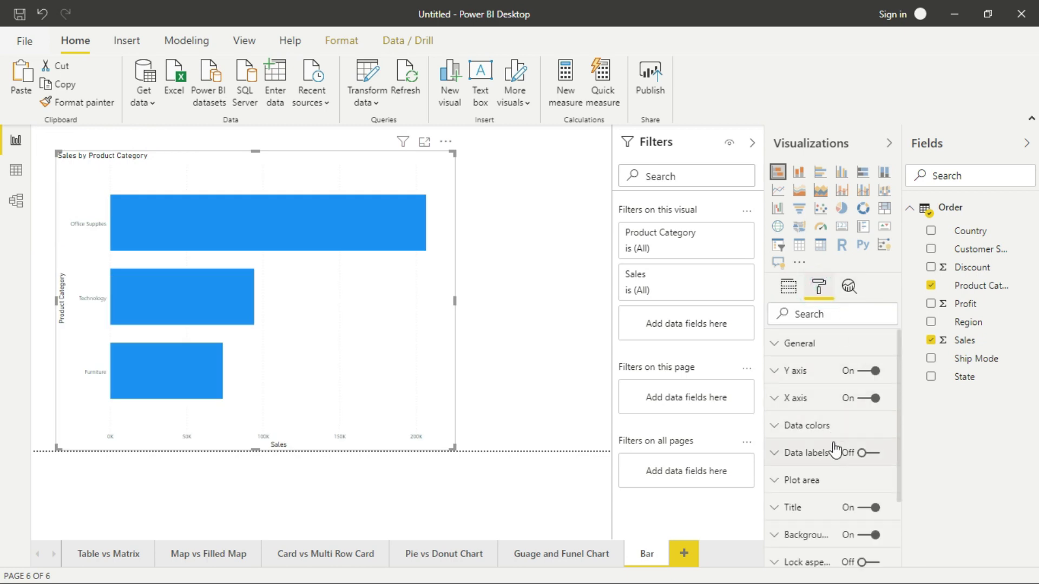
pyautogui.click(865, 453)
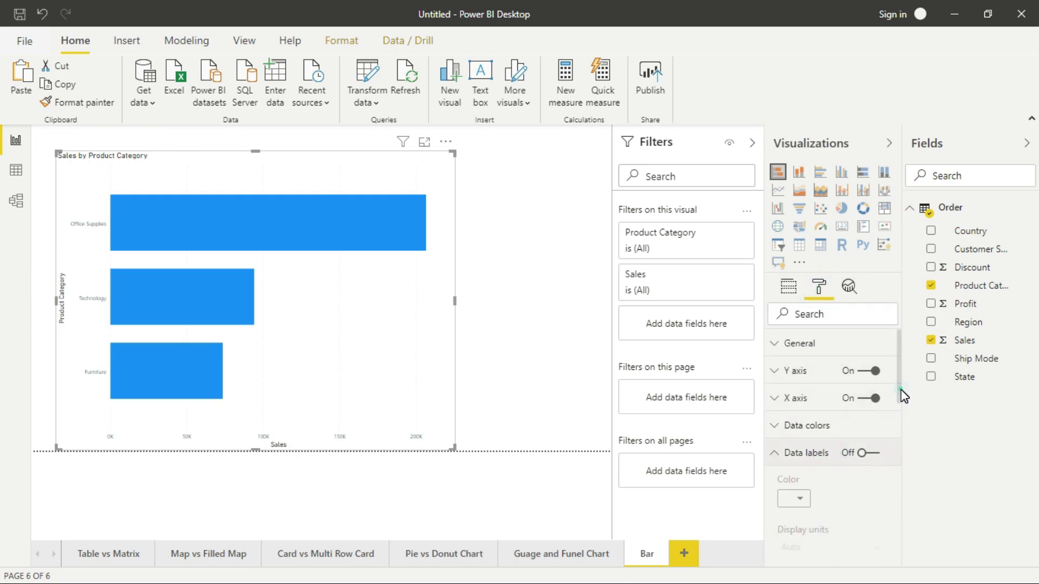
pyautogui.scroll(-5, 900, 395)
pyautogui.click(793, 509)
pyautogui.write('20')
pyautogui.press('Return')
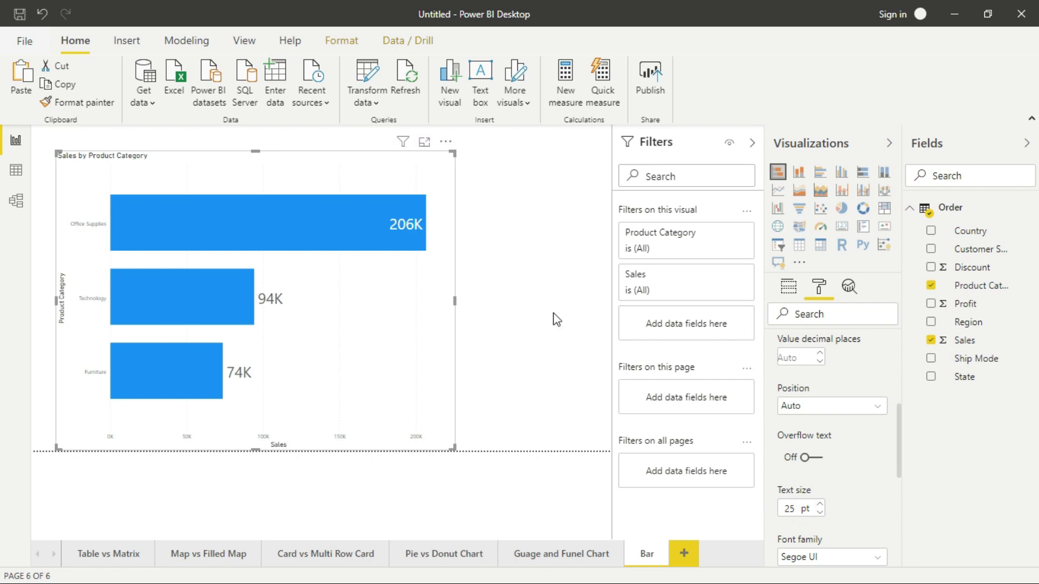
pyautogui.click(390, 315)
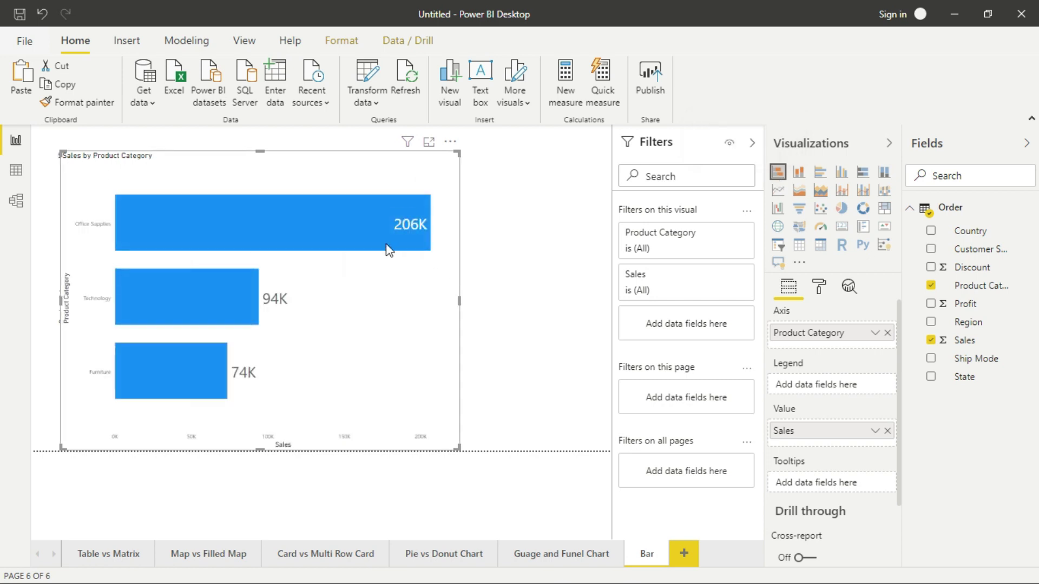
pyautogui.moveTo(390, 248); pyautogui.dragTo(573, 278)
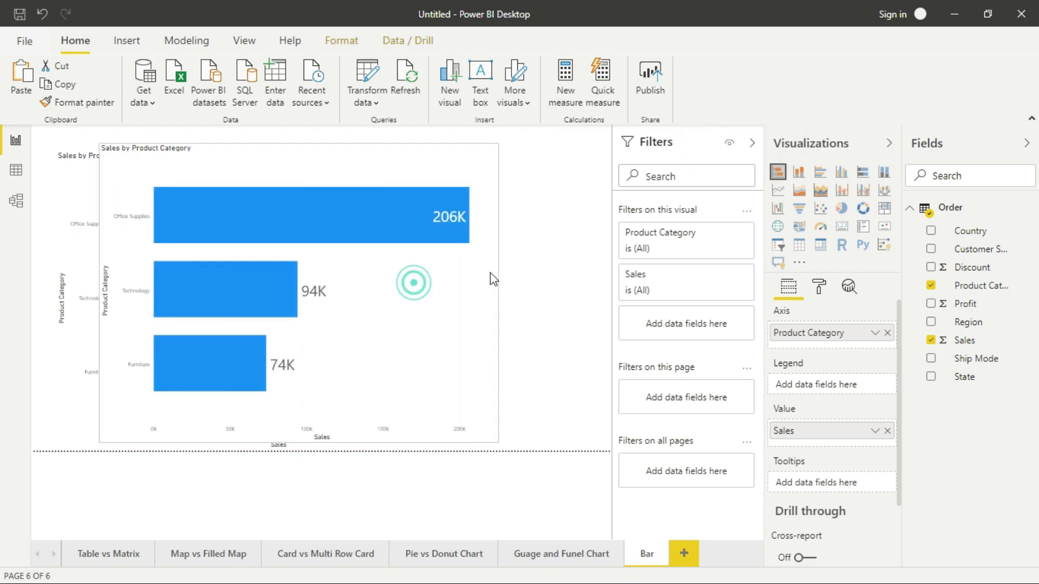
pyautogui.click(799, 173)
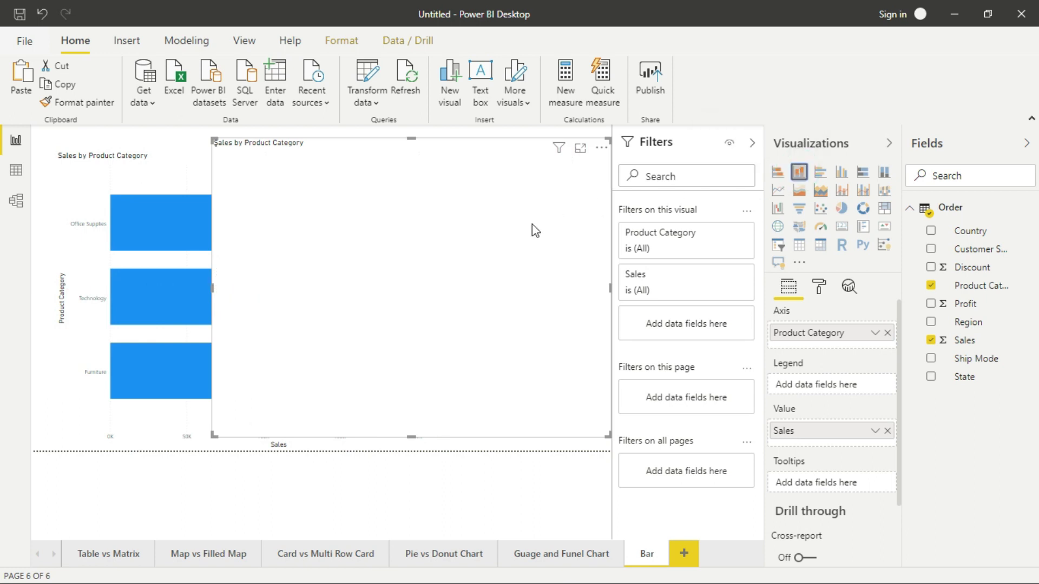
pyautogui.click(580, 149)
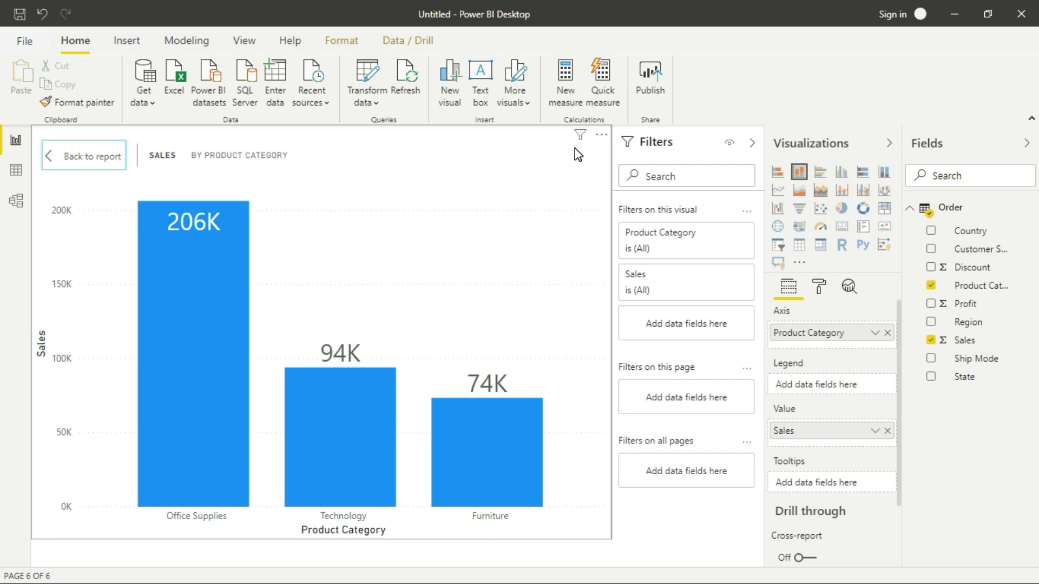
pyautogui.press('Escape')
pyautogui.click(494, 163)
pyautogui.press('Delete')
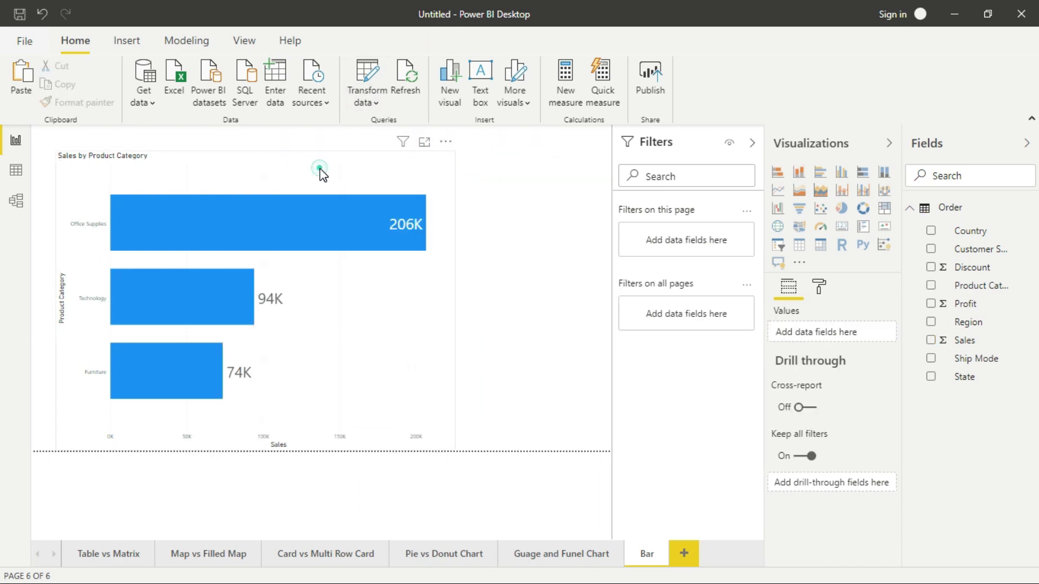
pyautogui.click(320, 167)
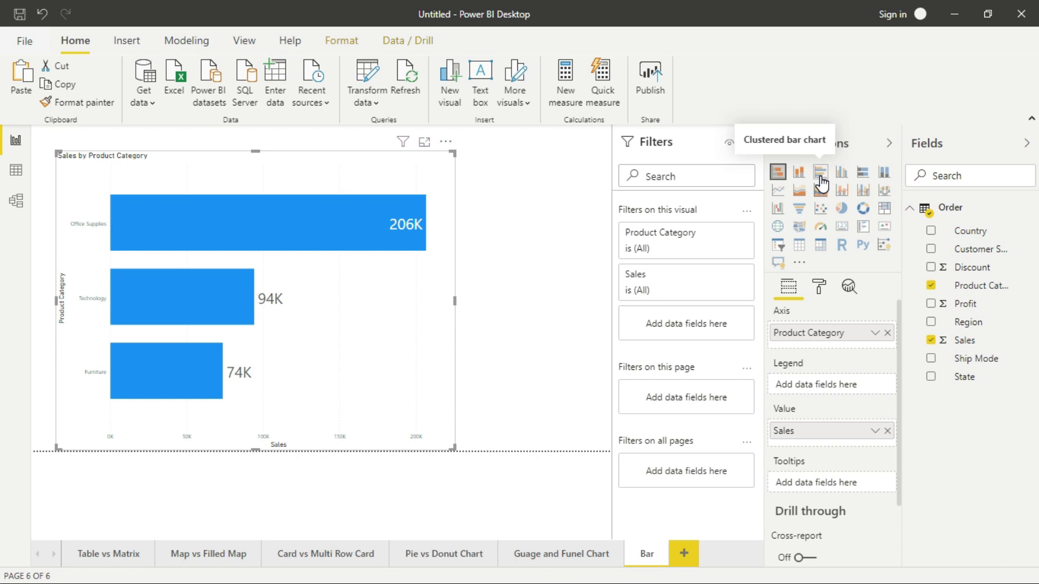
# Split the chart by Region and try bar and column types, ending on 100% stacked column
pyautogui.click(820, 178)
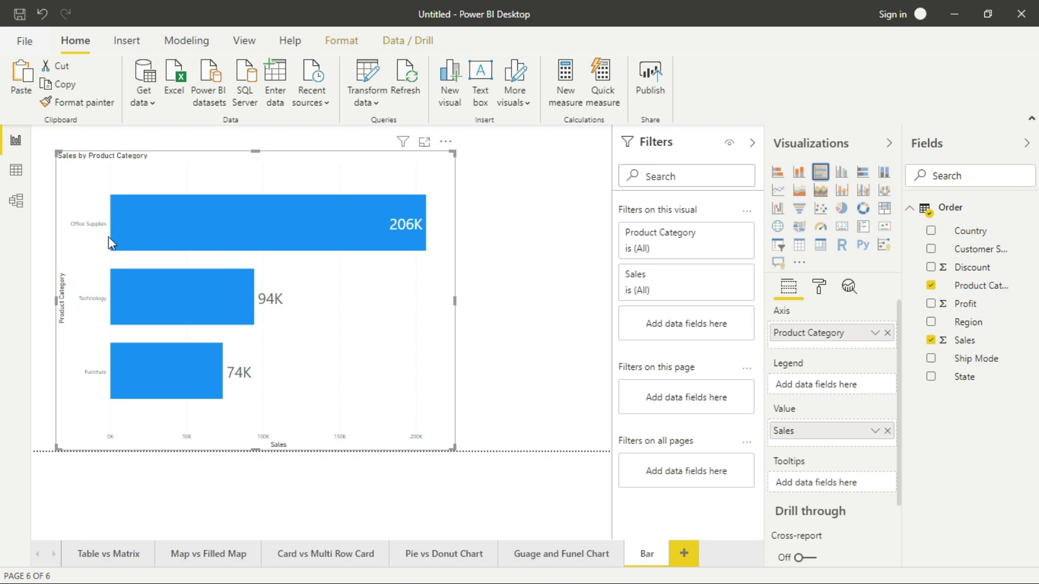
pyautogui.moveTo(965, 339)
pyautogui.click(931, 323)
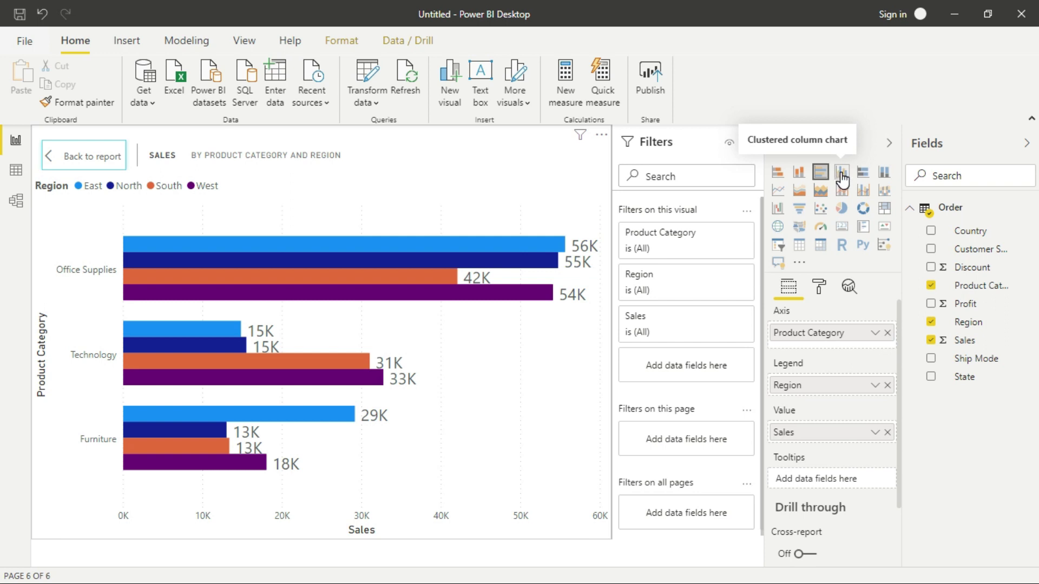
pyautogui.click(841, 174)
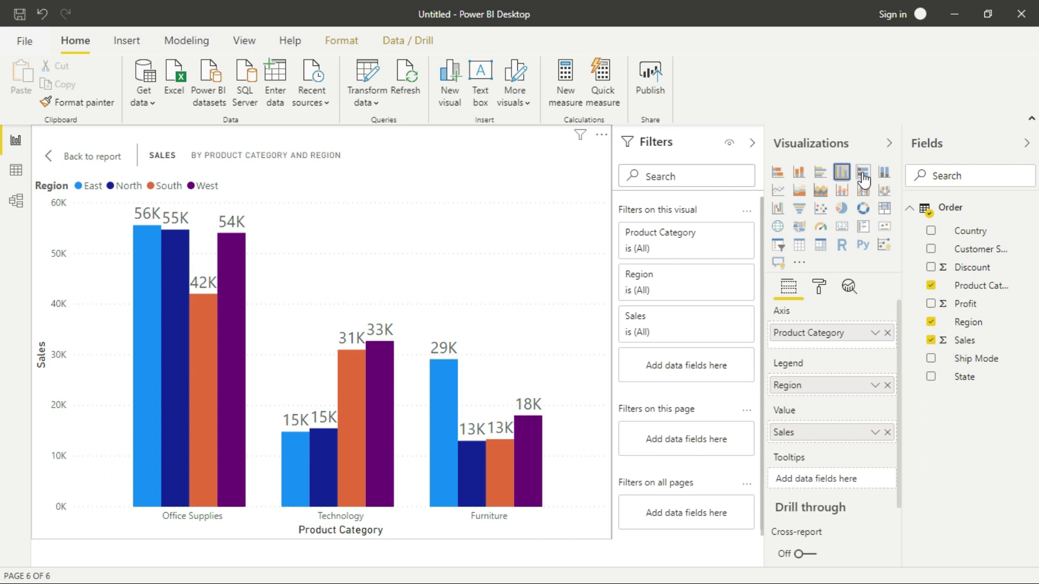
pyautogui.click(863, 173)
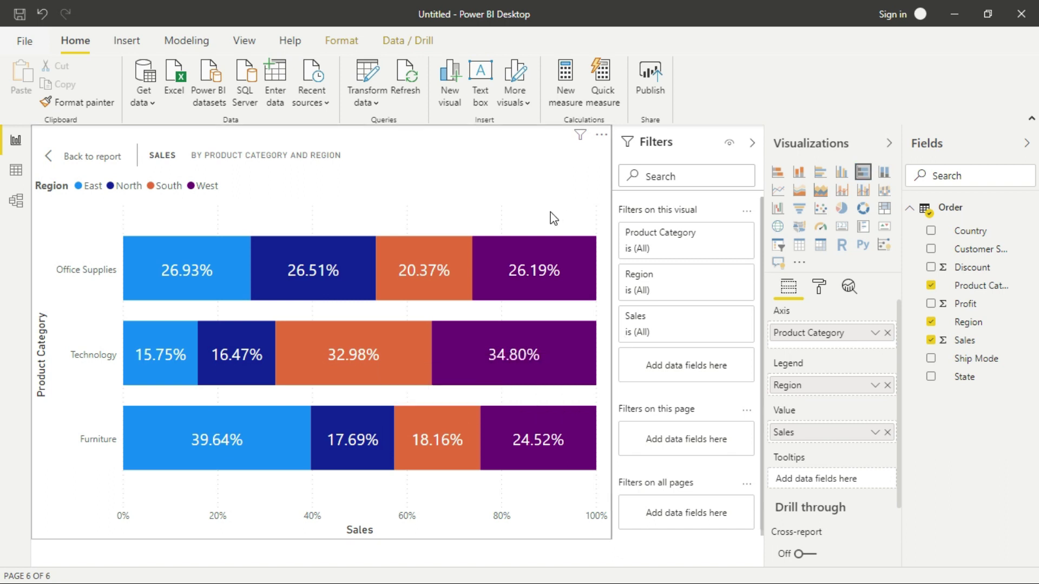
pyautogui.click(884, 173)
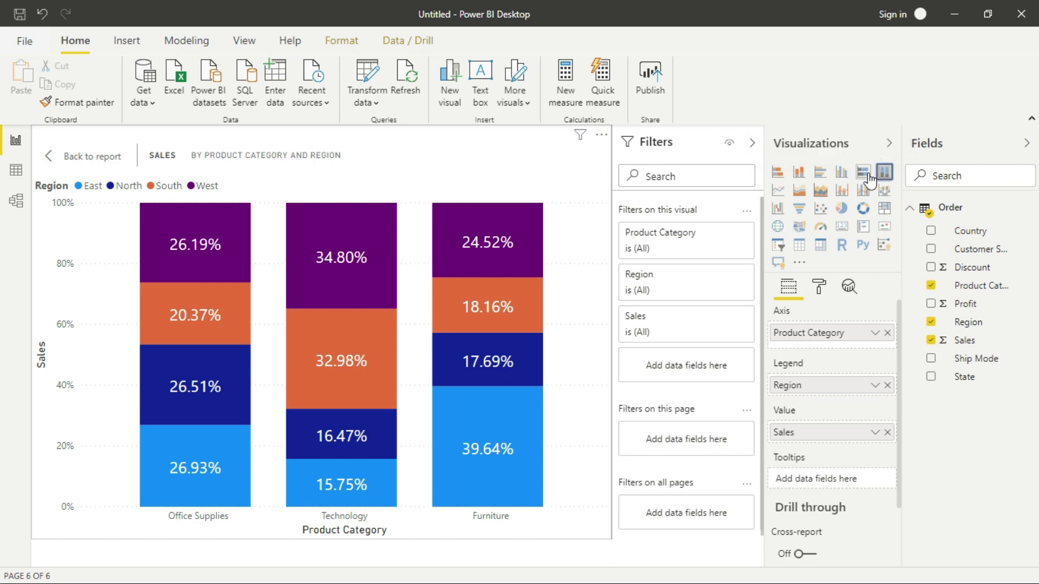
# Try a line chart, remove Region, then settle on an area chart of Sales by Product Category
pyautogui.click(779, 191)
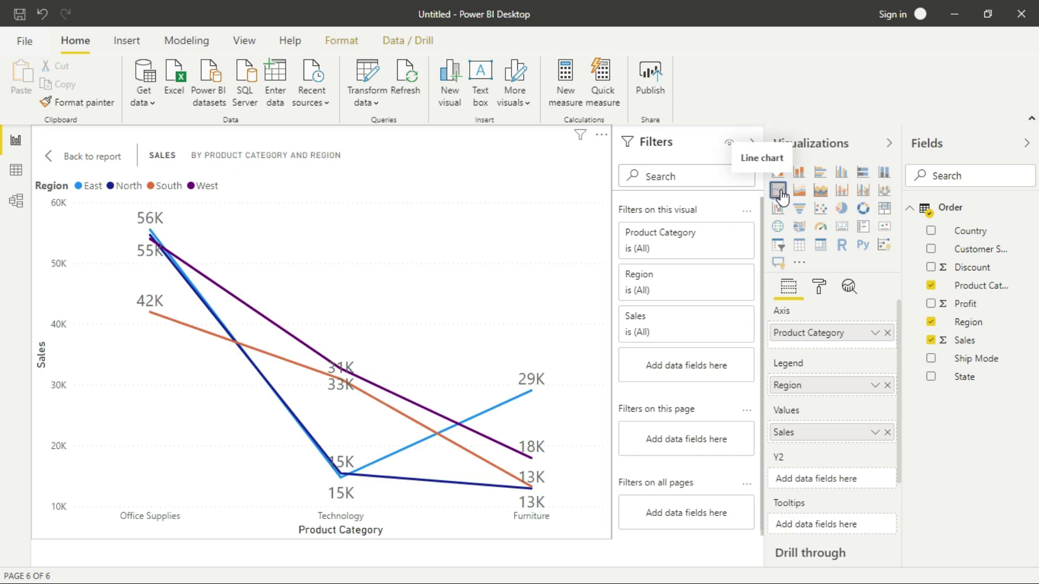
pyautogui.moveTo(969, 285)
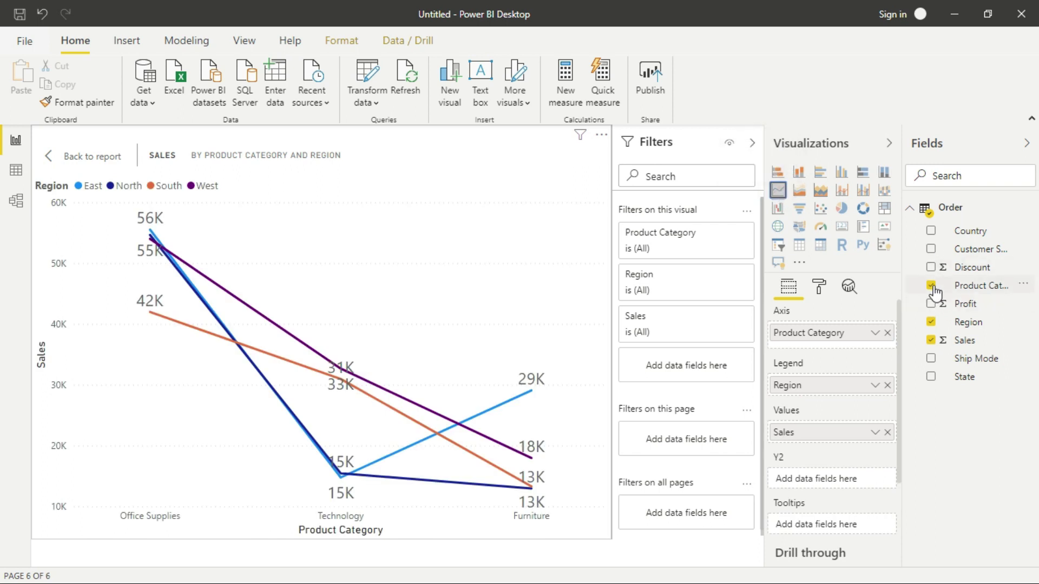
pyautogui.click(931, 323)
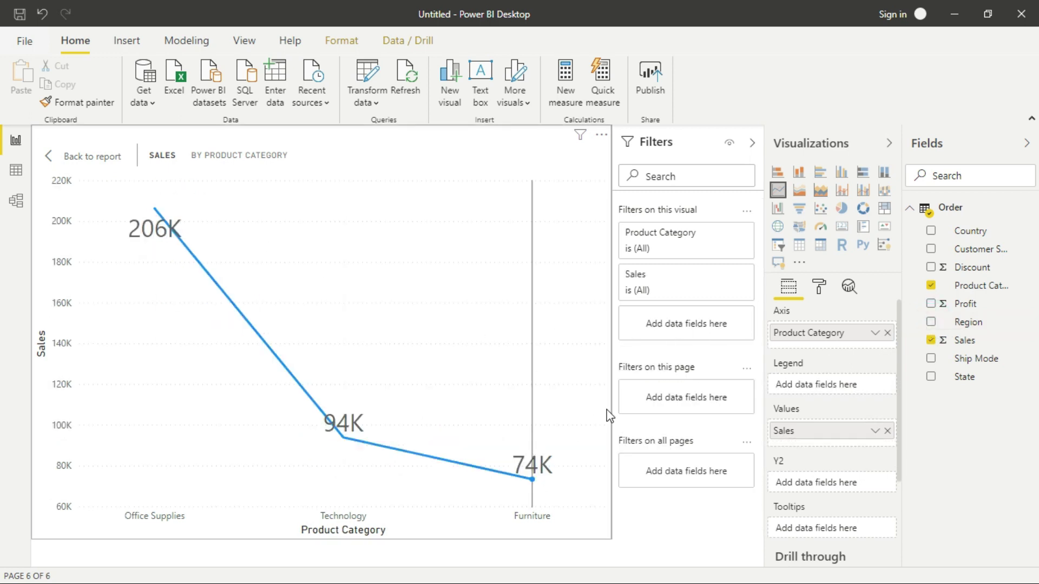
pyautogui.moveTo(532, 479)
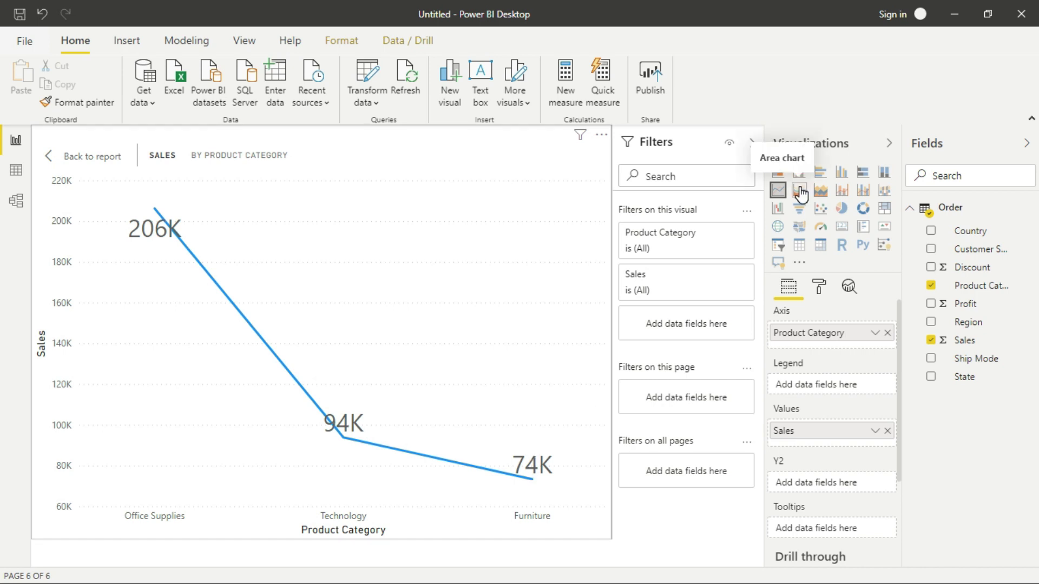
pyautogui.click(800, 192)
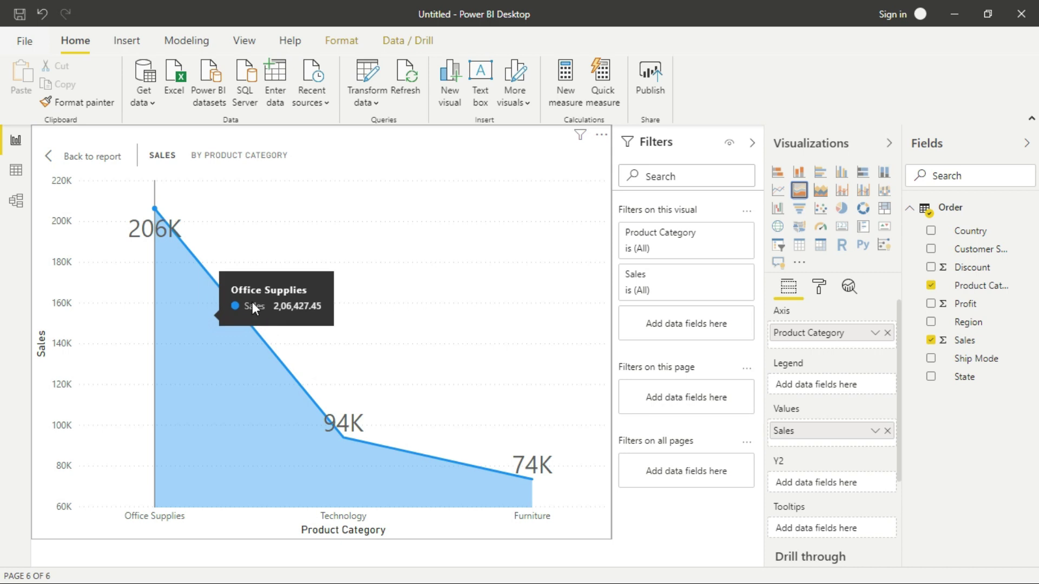
pyautogui.hotkey('ctrl', 'z')
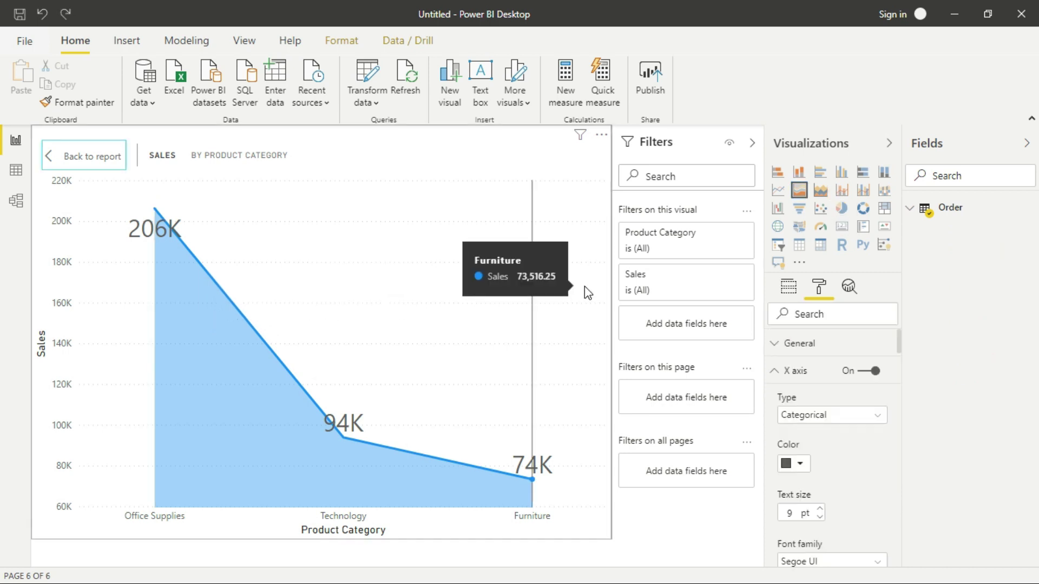
# Try a ribbon chart split by State, then switch to a treemap without Product Category
pyautogui.click(886, 196)
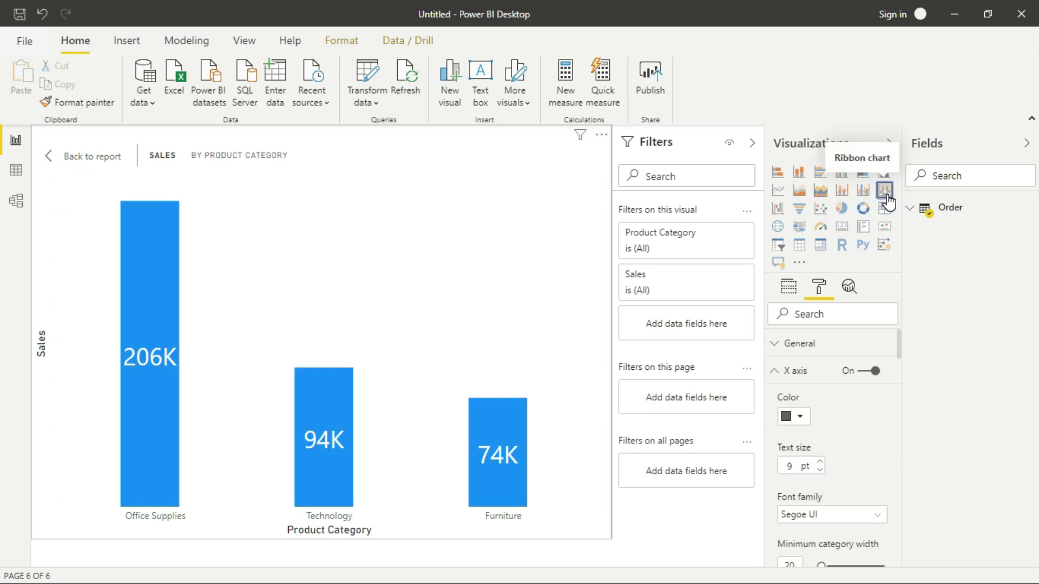
pyautogui.click(911, 208)
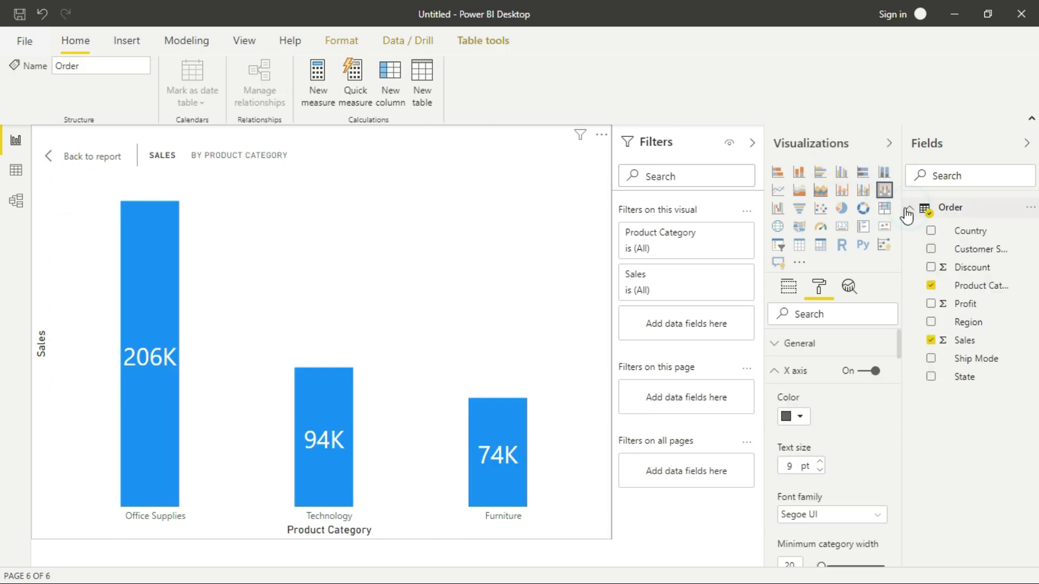
pyautogui.click(930, 377)
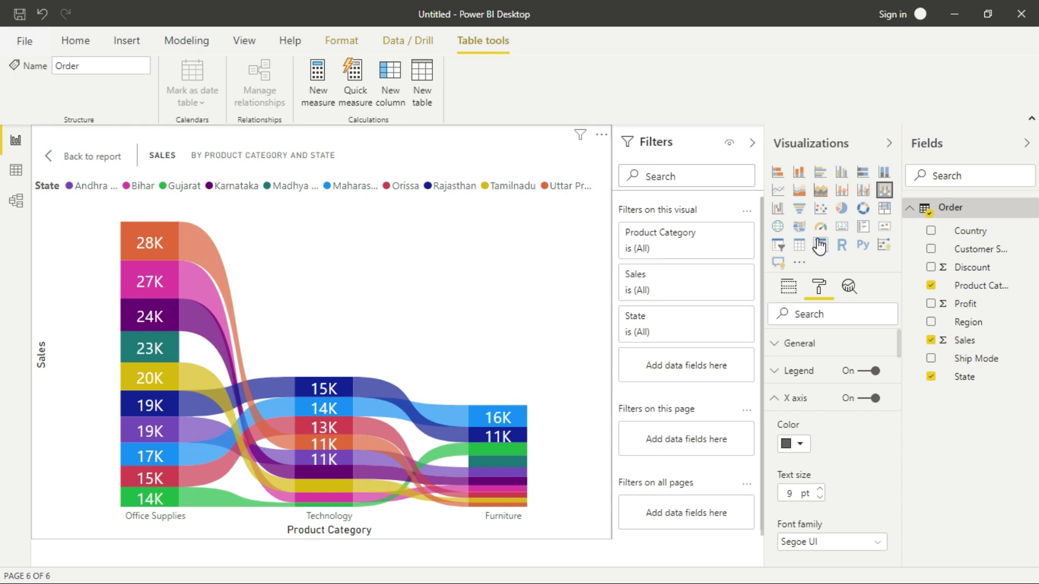
pyautogui.click(885, 210)
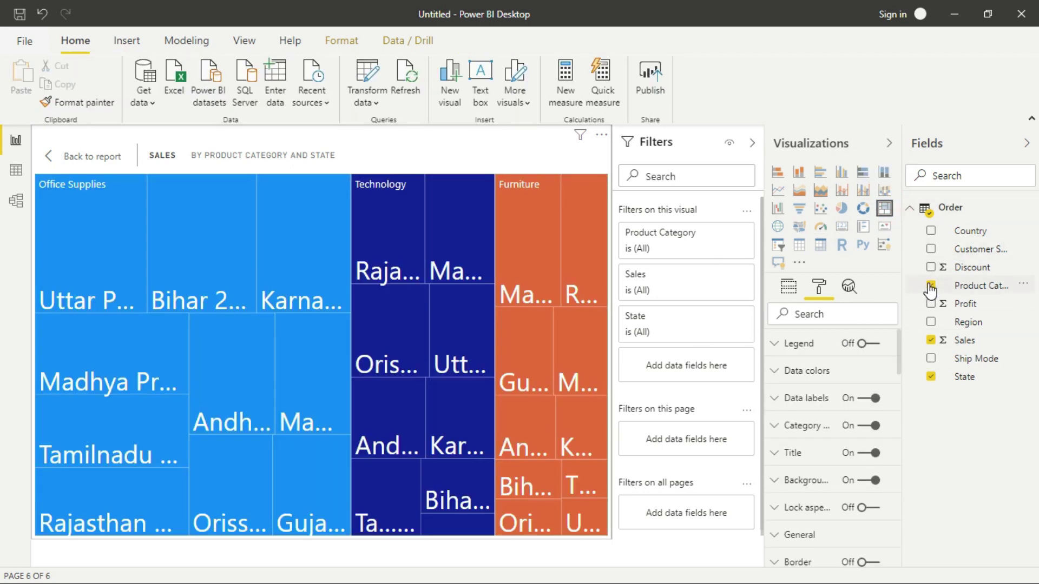
pyautogui.click(930, 285)
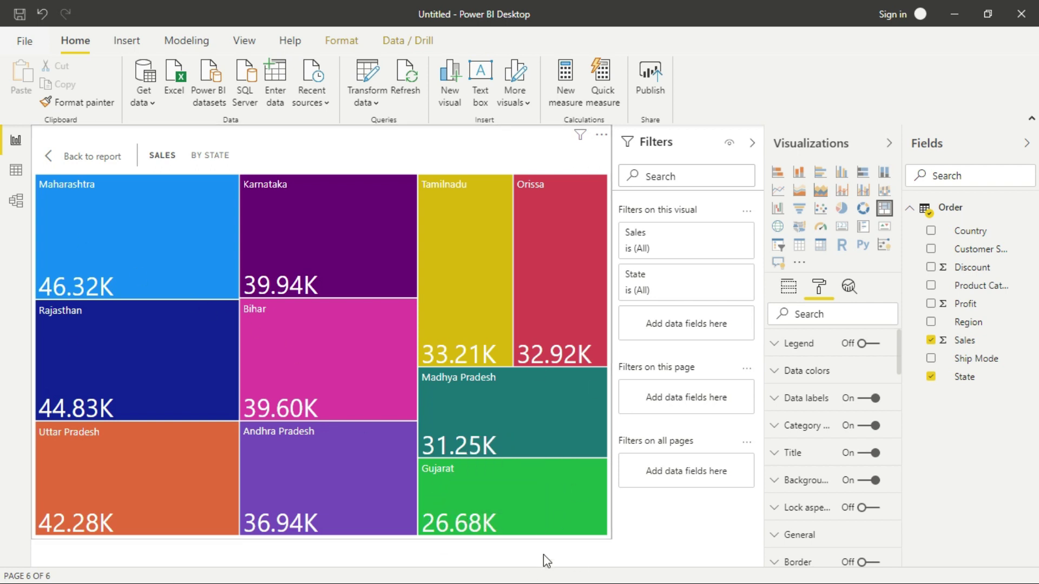
pyautogui.moveTo(540, 397)
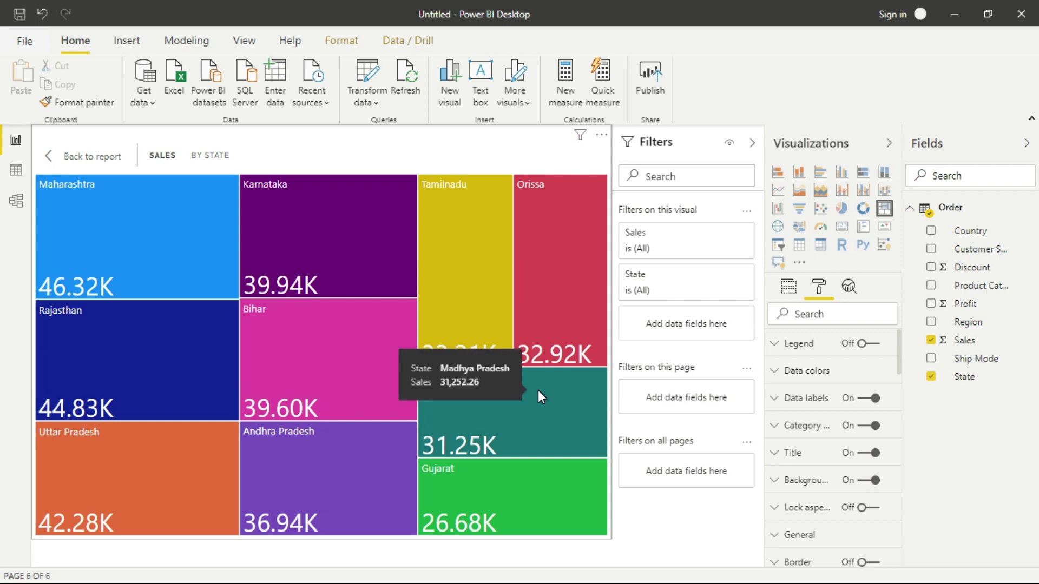
# Return from focus mode to the report page and shrink the Sales by State treemap
pyautogui.click(82, 157)
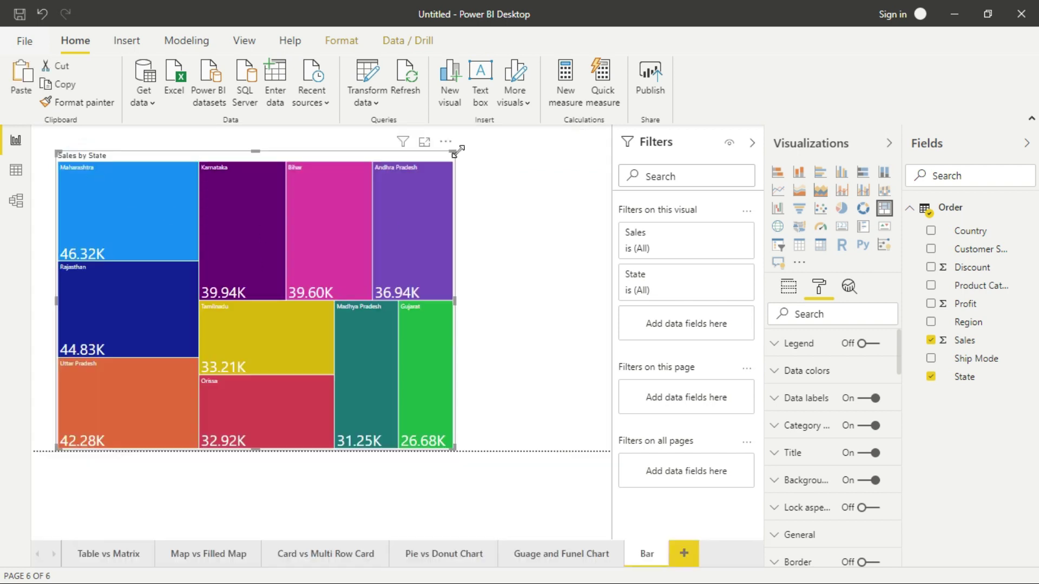
pyautogui.moveTo(452, 152); pyautogui.dragTo(348, 208)
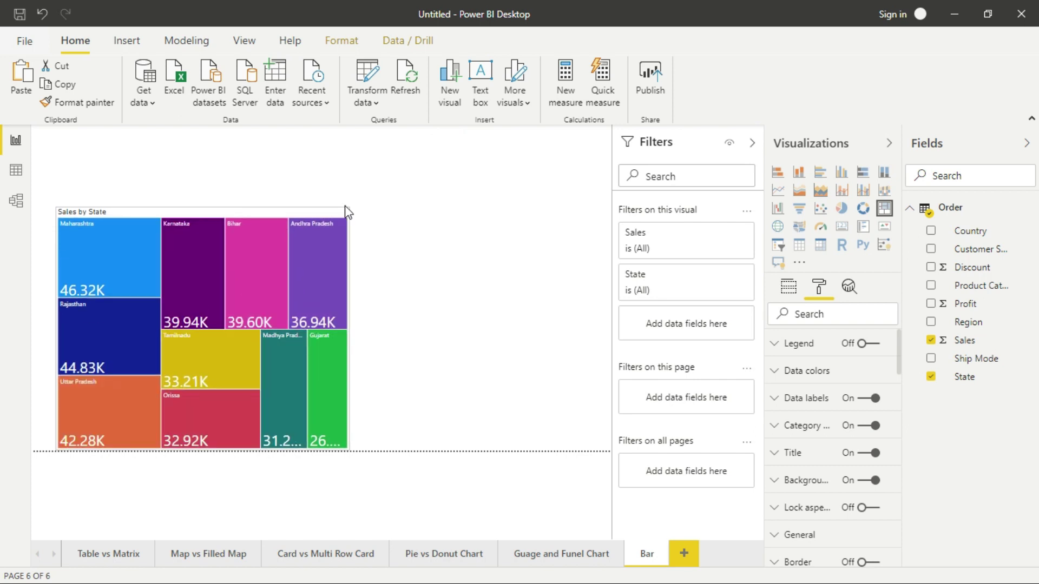
pyautogui.click(583, 273)
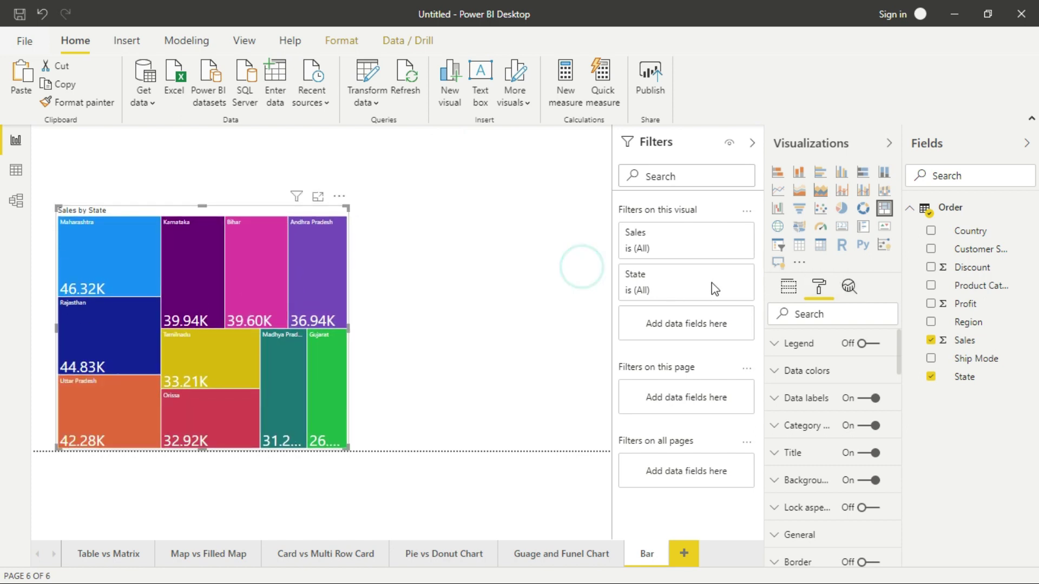
# Add a Product Category slicer positioned to the right of the treemap
pyautogui.click(778, 246)
pyautogui.moveTo(272, 142)
pyautogui.mouseDown()
pyautogui.moveTo(422, 170)
pyautogui.moveTo(499, 167)
pyautogui.mouseUp()
pyautogui.moveTo(292, 381)
pyautogui.mouseDown()
pyautogui.moveTo(436, 365)
pyautogui.moveTo(433, 411)
pyautogui.moveTo(412, 436)
pyautogui.mouseUp()
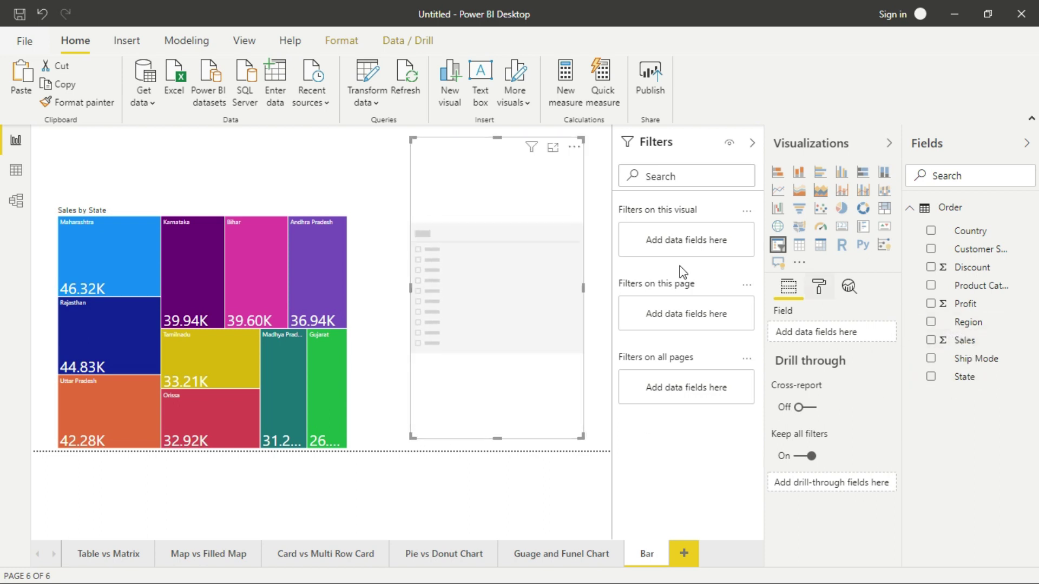
pyautogui.click(573, 201)
pyautogui.moveTo(970, 284)
pyautogui.click(931, 285)
# Set the slicer's item text size to 40 pt
pyautogui.click(818, 285)
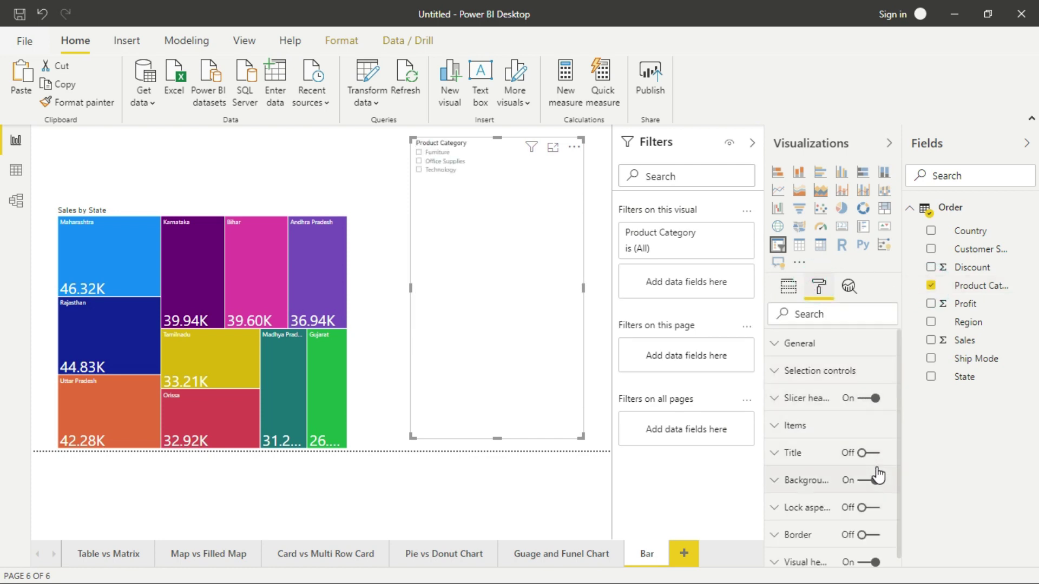
pyautogui.click(796, 425)
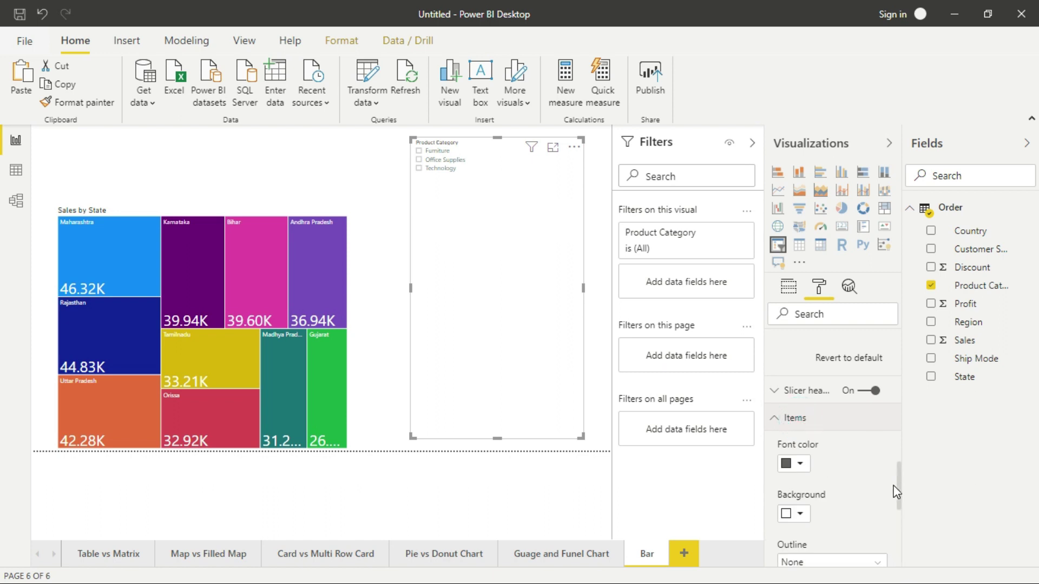
pyautogui.moveTo(897, 470); pyautogui.dragTo(898, 504)
pyautogui.doubleClick(783, 450)
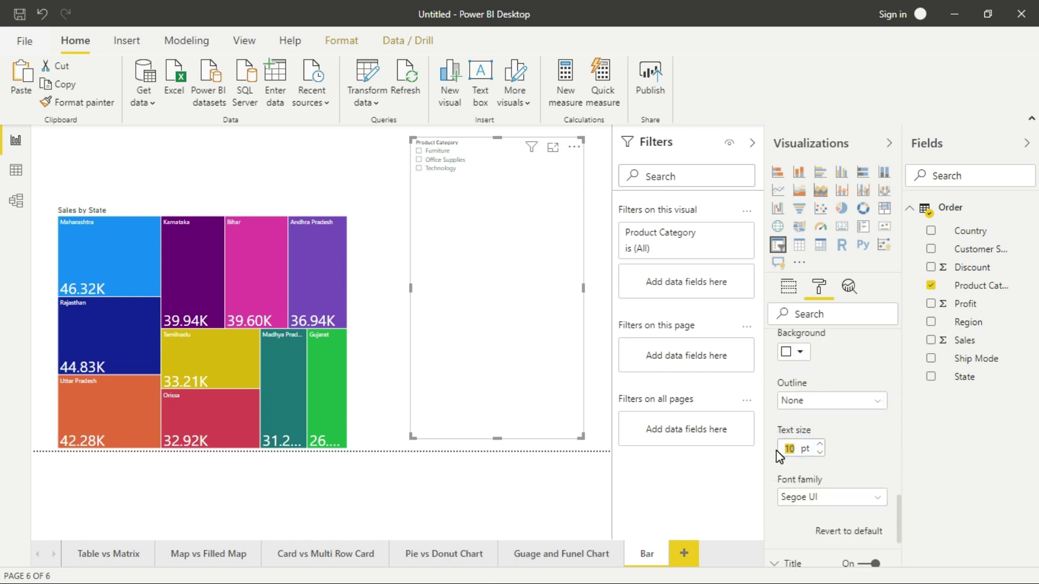
pyautogui.press('Return')
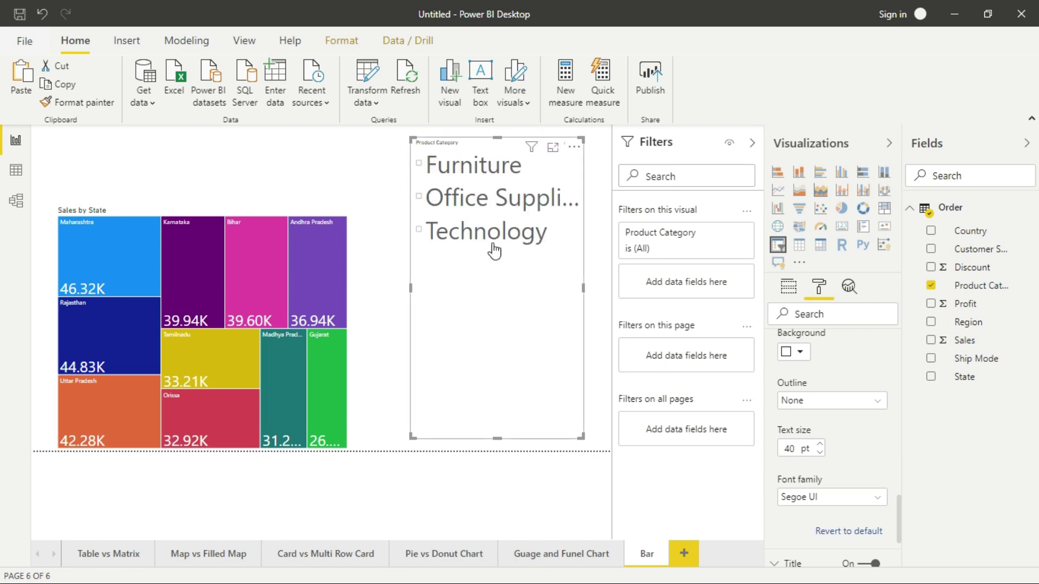
pyautogui.click(361, 174)
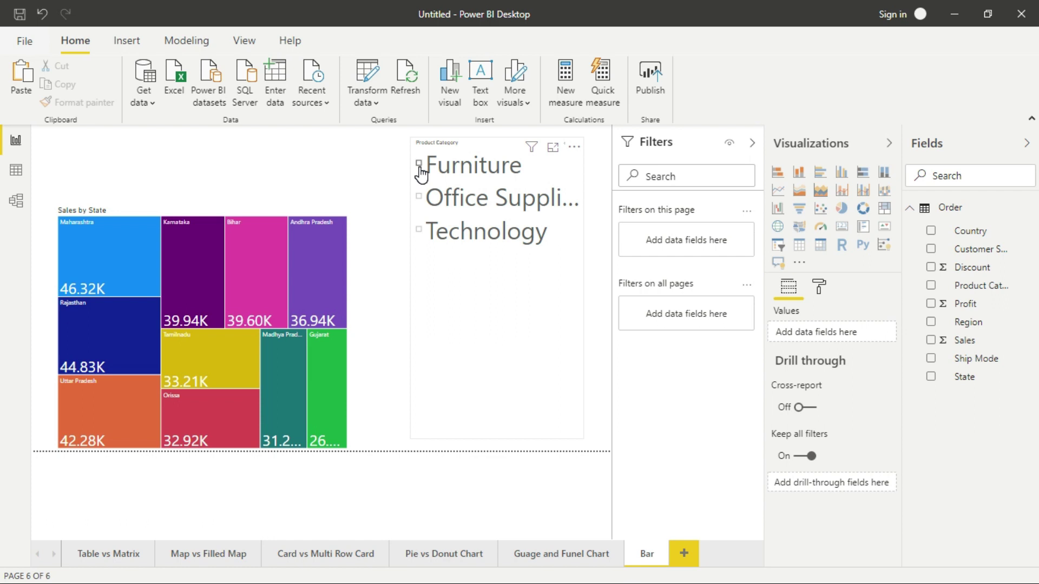
# Enlarge the treemap, then filter it by Office Supplies, Furniture and Technology before clearing the slicer
pyautogui.moveTo(347, 217); pyautogui.dragTo(388, 146)
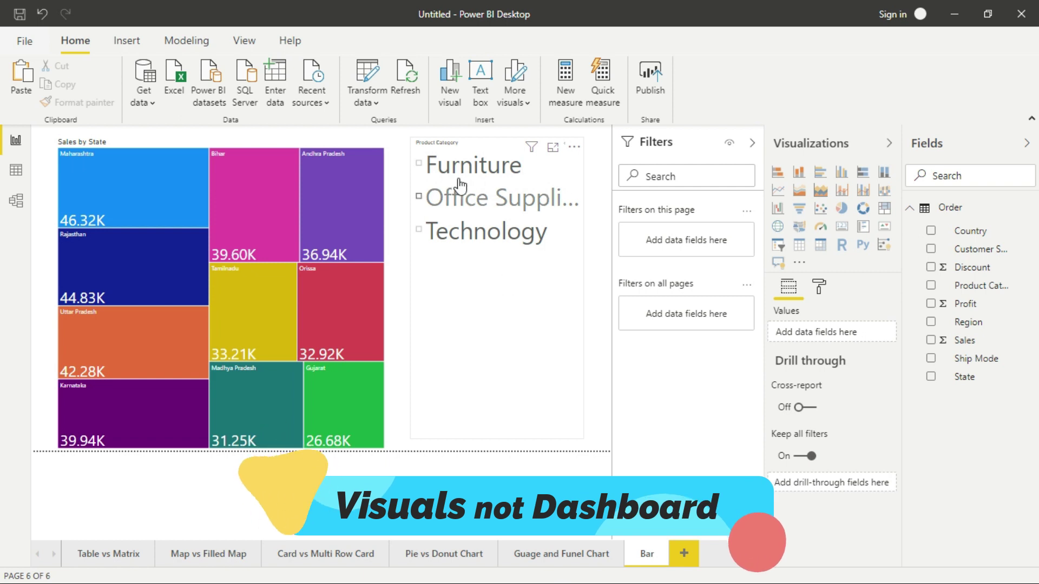
pyautogui.click(418, 198)
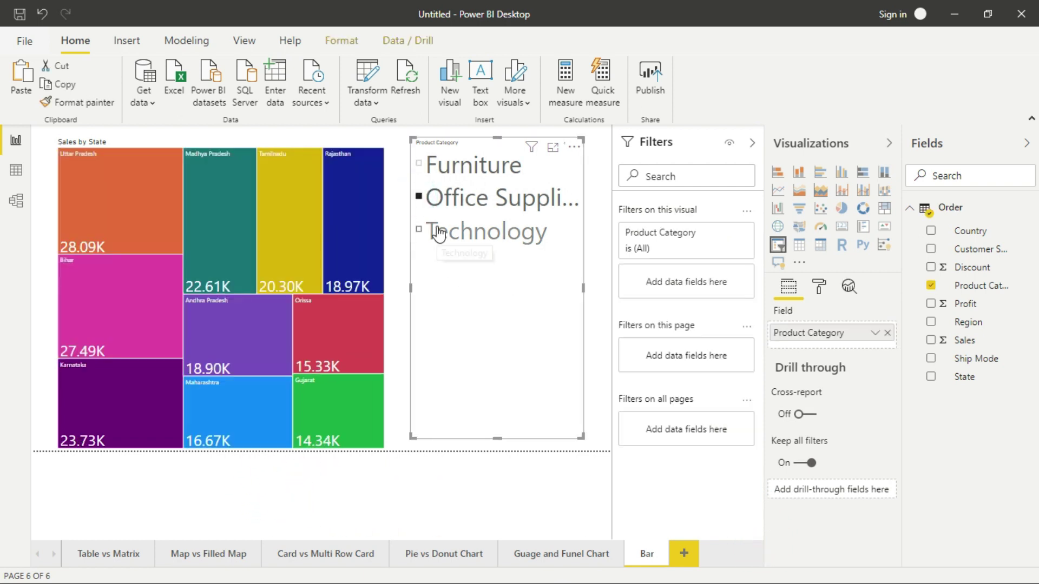
pyautogui.moveTo(244, 211)
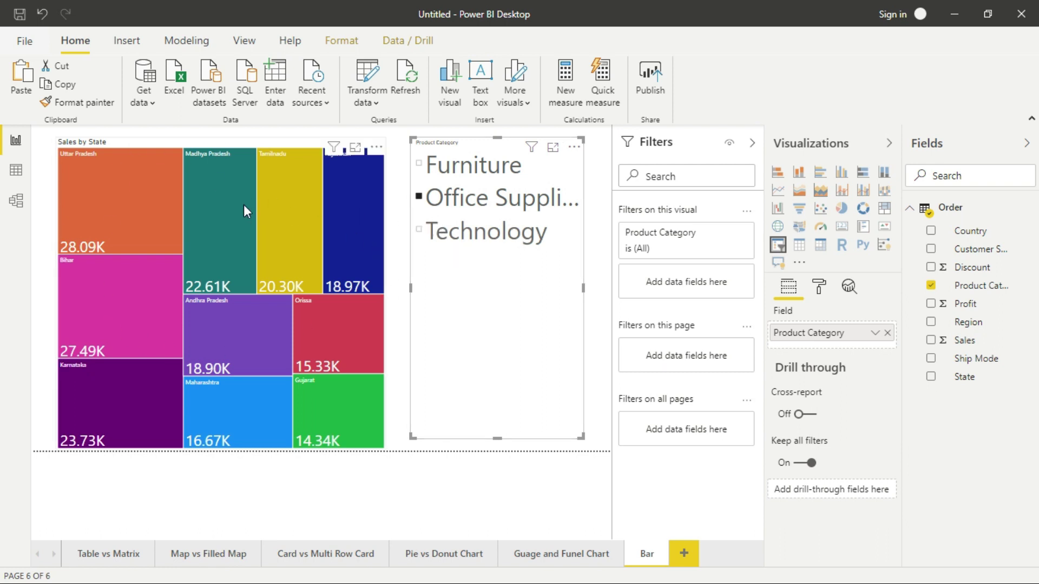
pyautogui.click(420, 165)
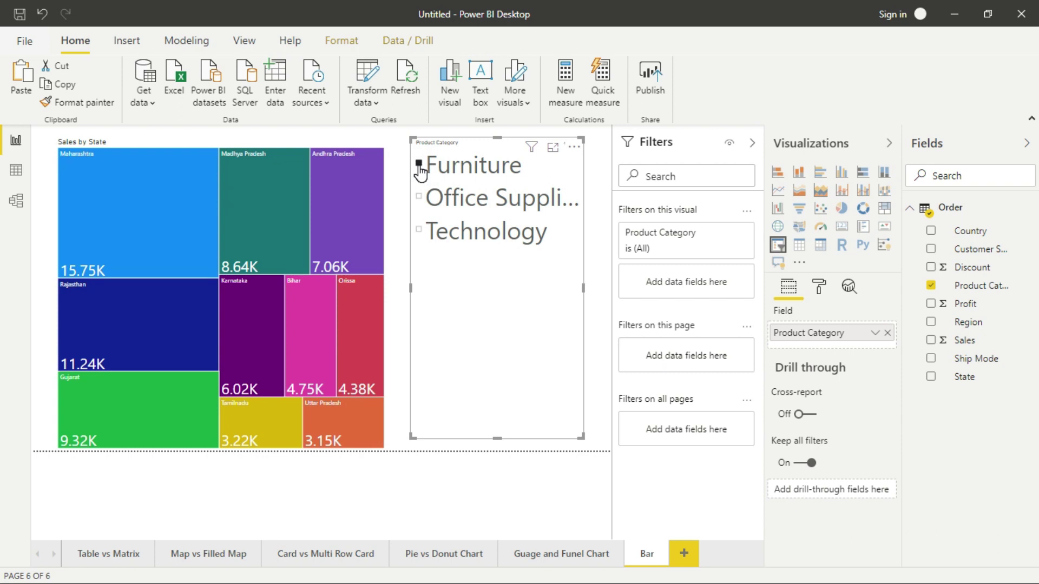
pyautogui.click(420, 230)
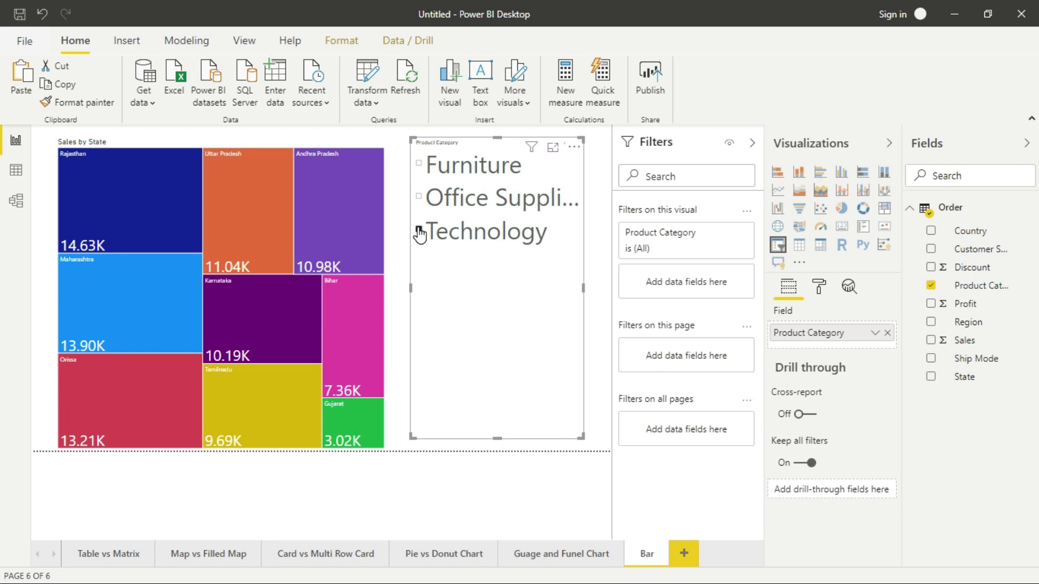
pyautogui.click(419, 232)
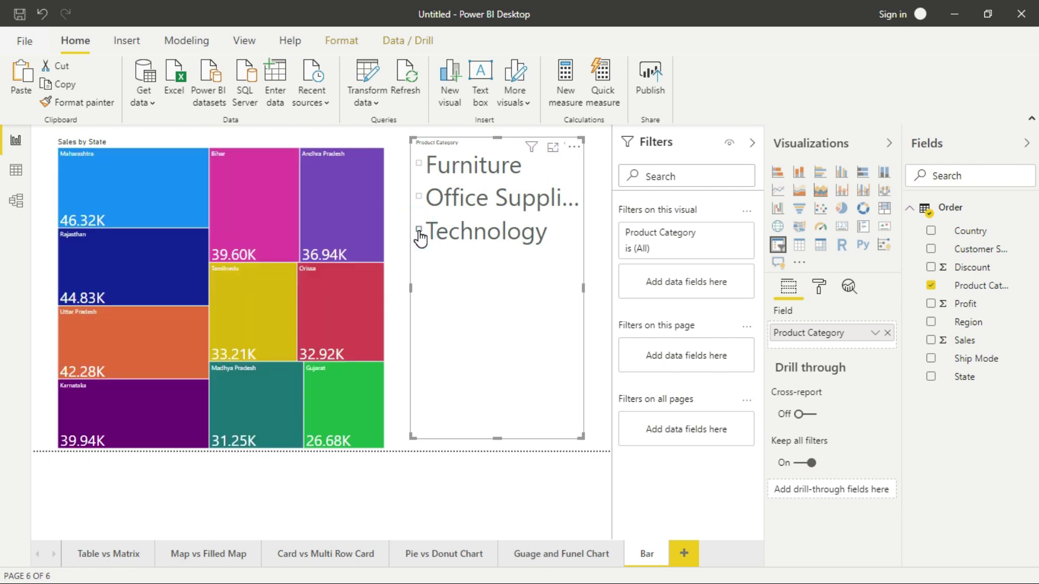